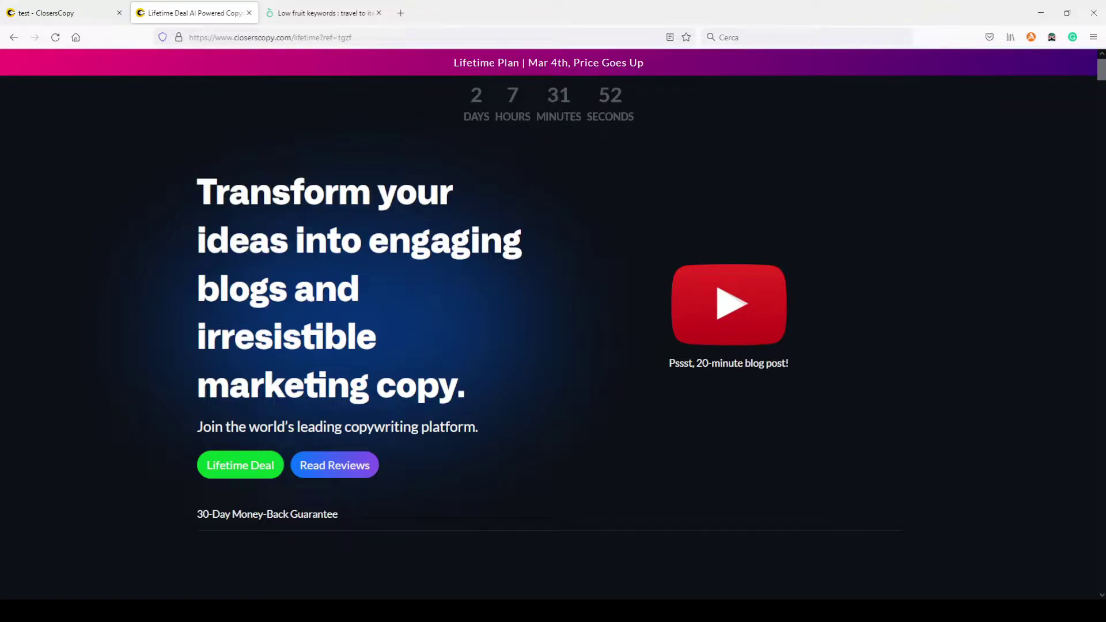
Step: Review the Professional and Unlimited lifetime plan offers on the ClosersCopy deal page
left_click_drag(1102, 73, 1101, 383)
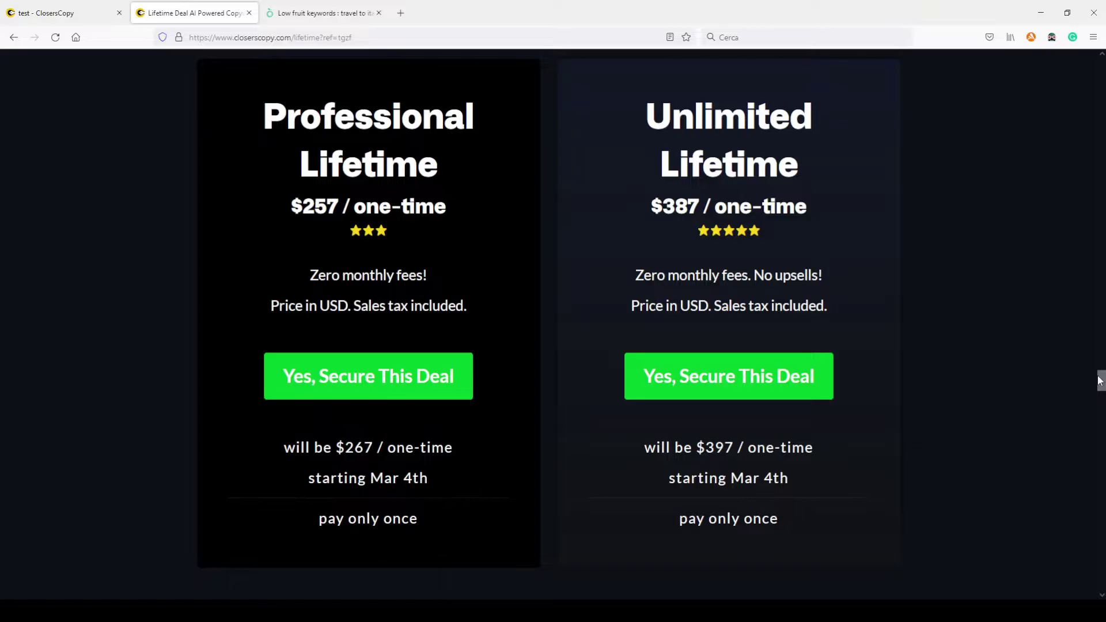
left_click_drag(1102, 378, 1101, 66)
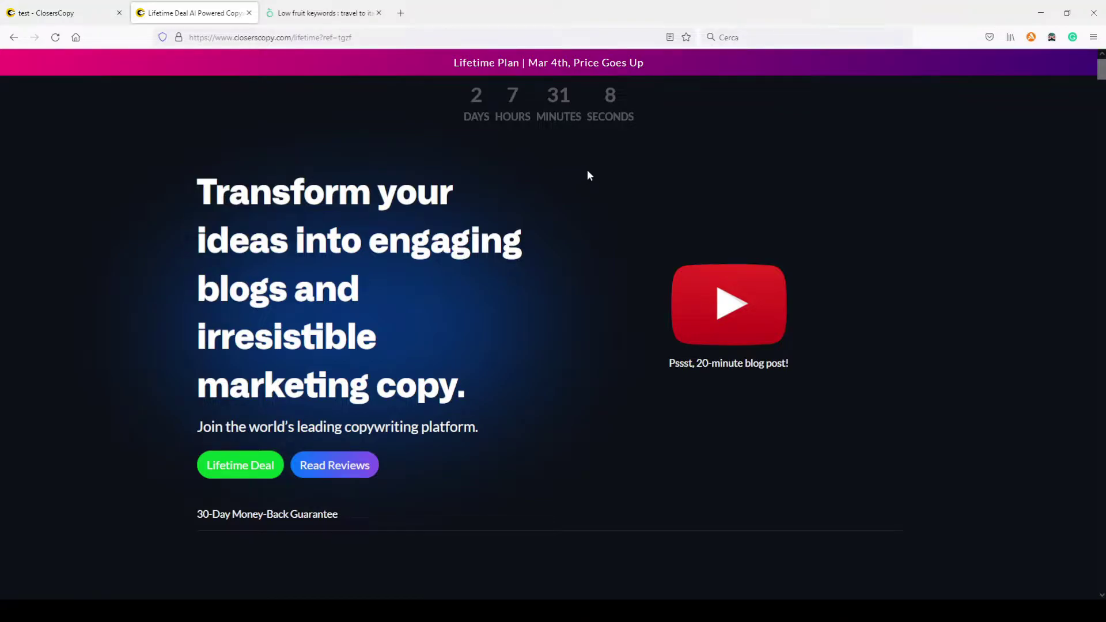
Step: Switch to the ClosersCopy "test" document and open the Longform assistant
left_click(39, 5)
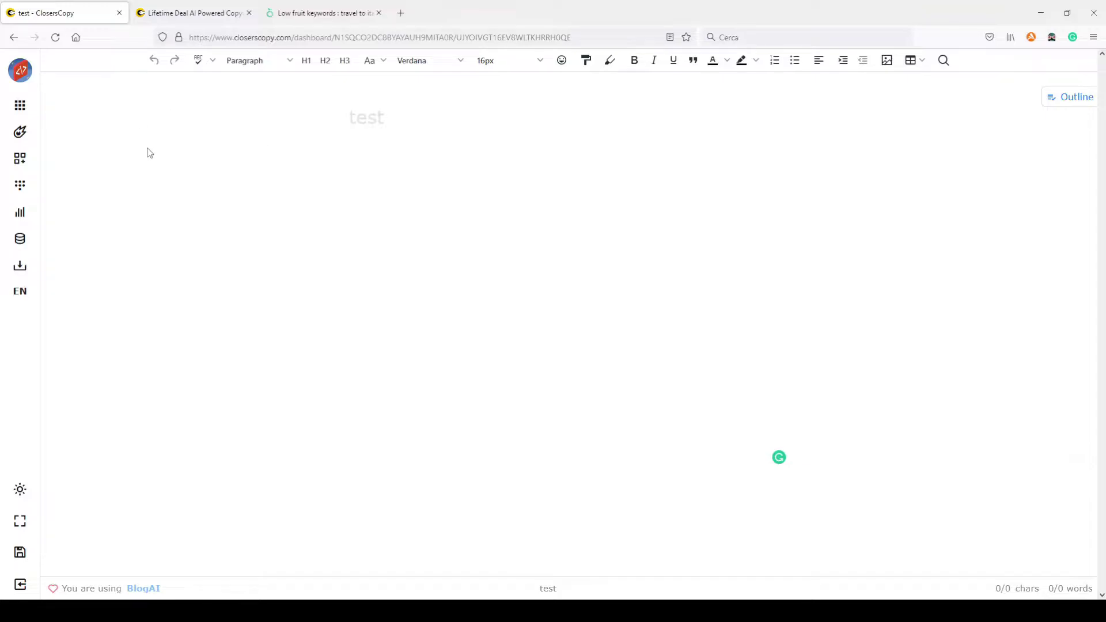
left_click(20, 134)
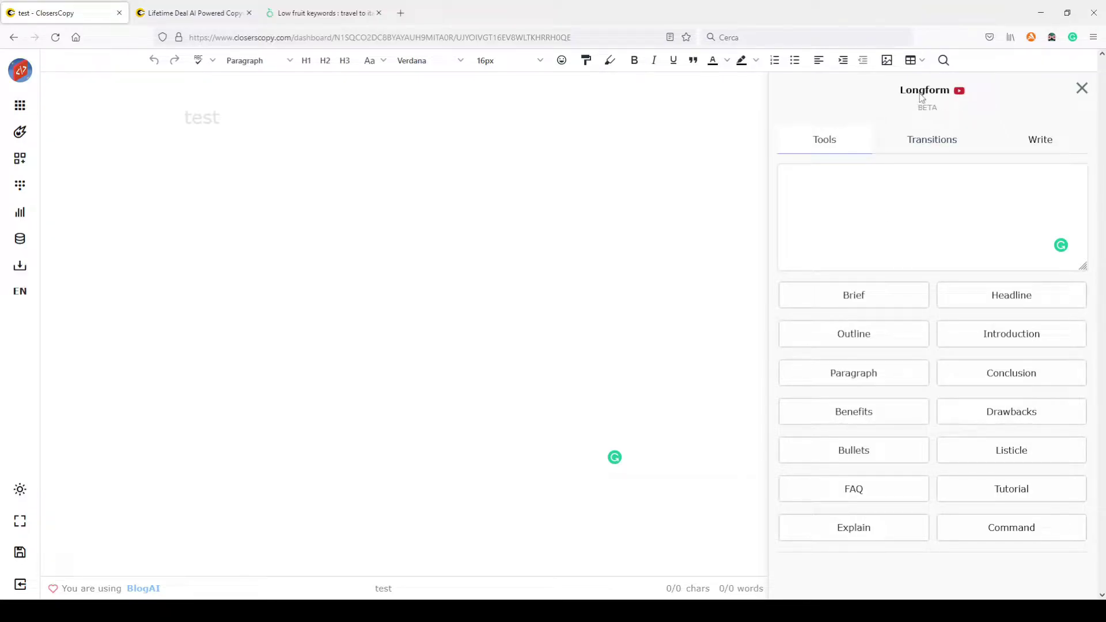
Step: Examine the Longform assistant's writing options and its full list of transition phrases, and return to its tools
left_click(936, 136)
left_click(1040, 141)
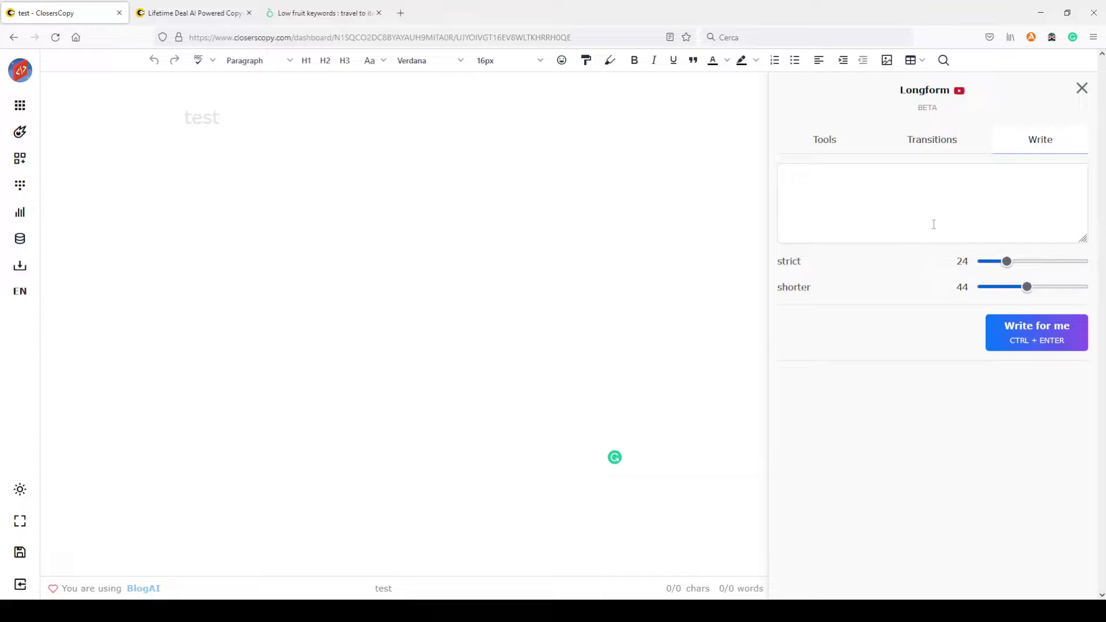
left_click(933, 142)
scroll(922, 363, "down", 10)
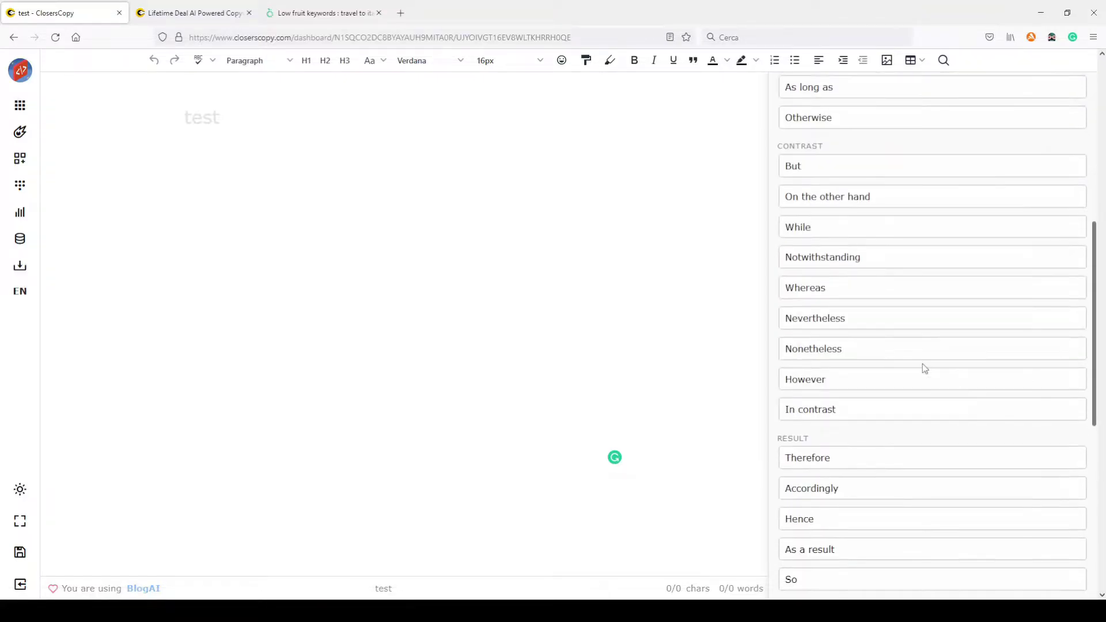
scroll(923, 367, "down", 3)
scroll(923, 367, "up", 13)
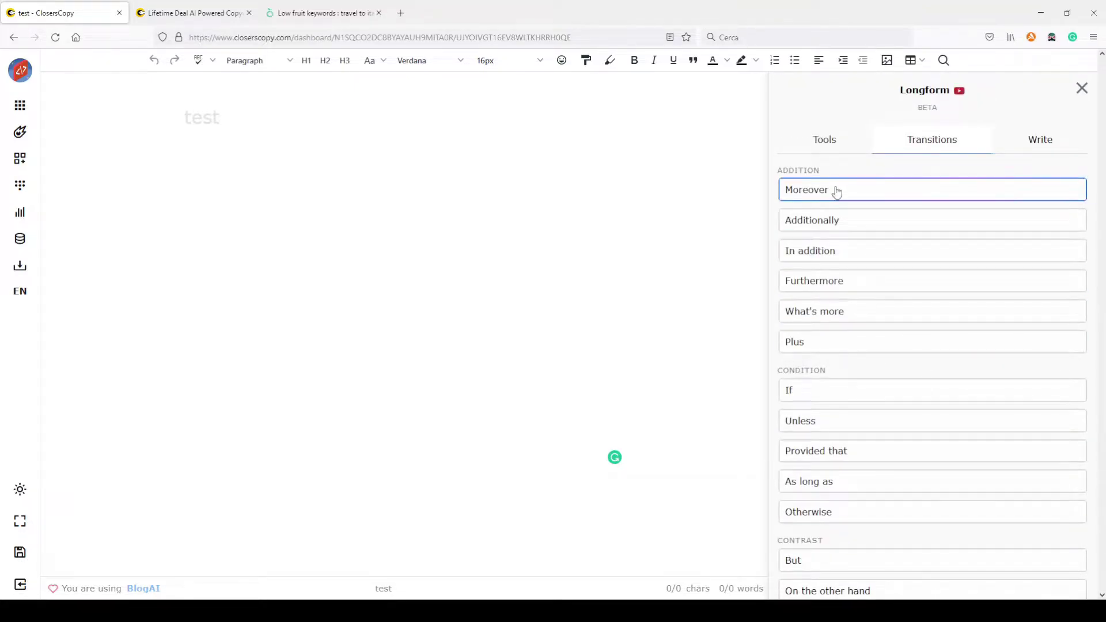
scroll(888, 347, "down", 7)
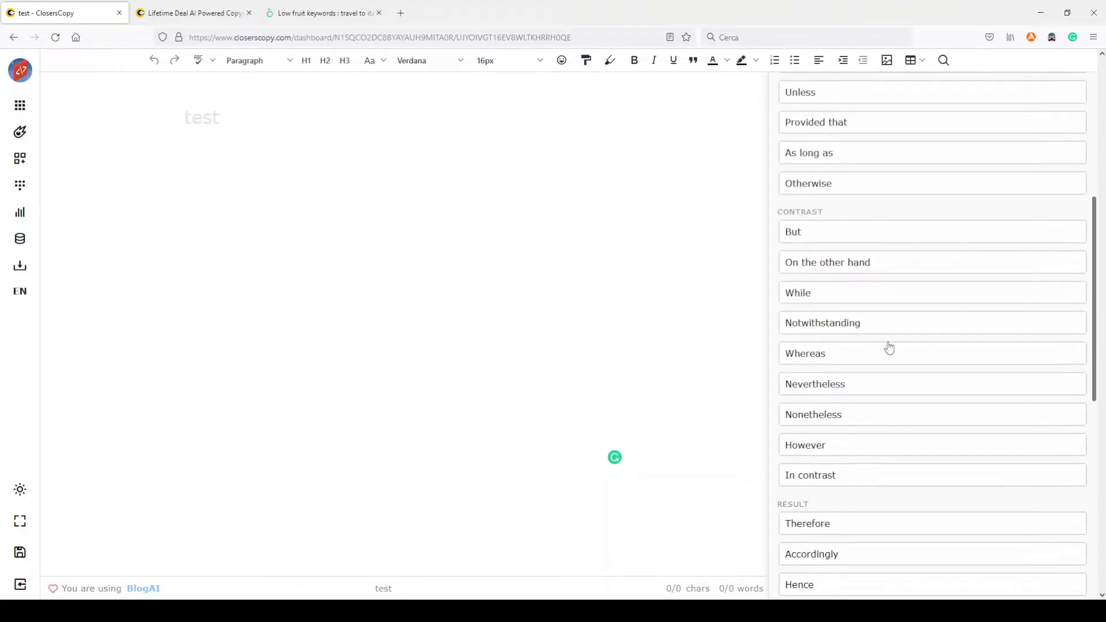
scroll(890, 344, "down", 10)
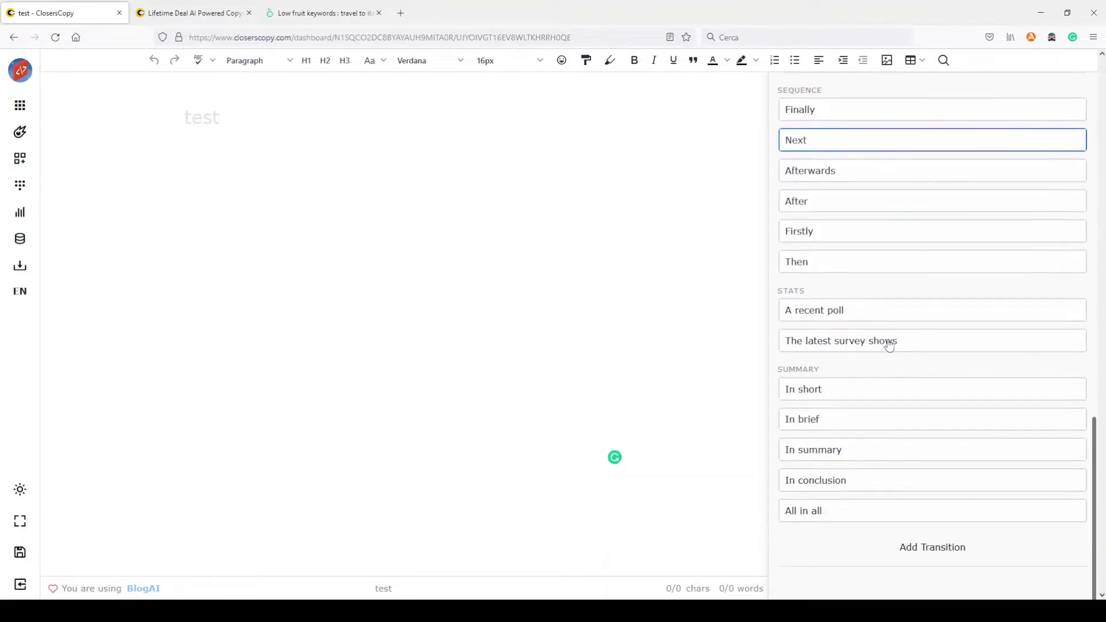
scroll(889, 344, "up", 10)
scroll(889, 344, "up", 7)
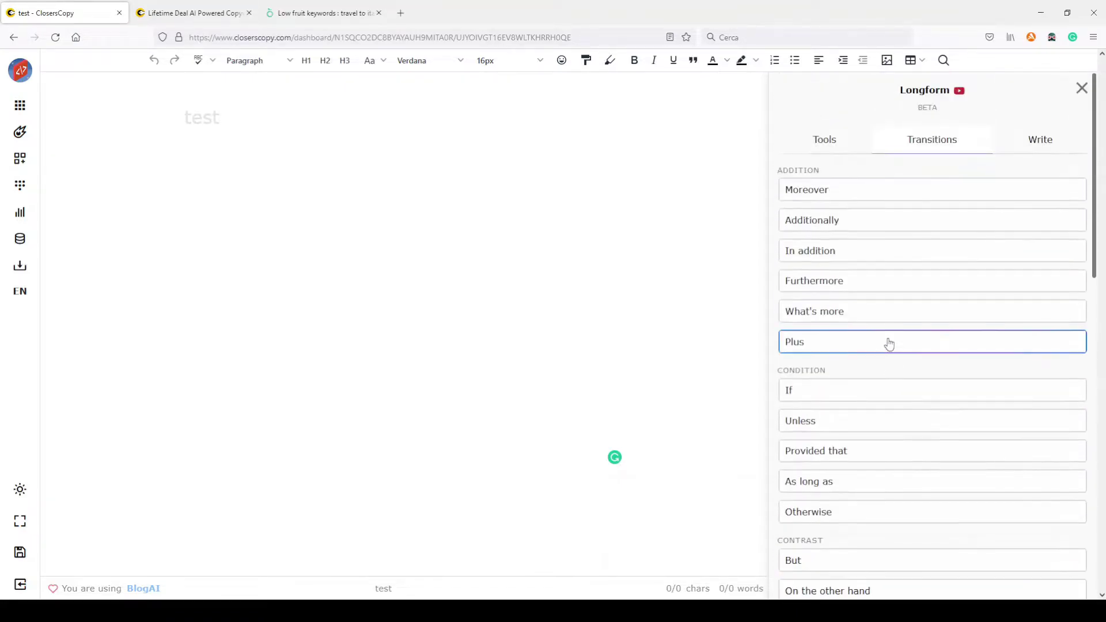
left_click(824, 141)
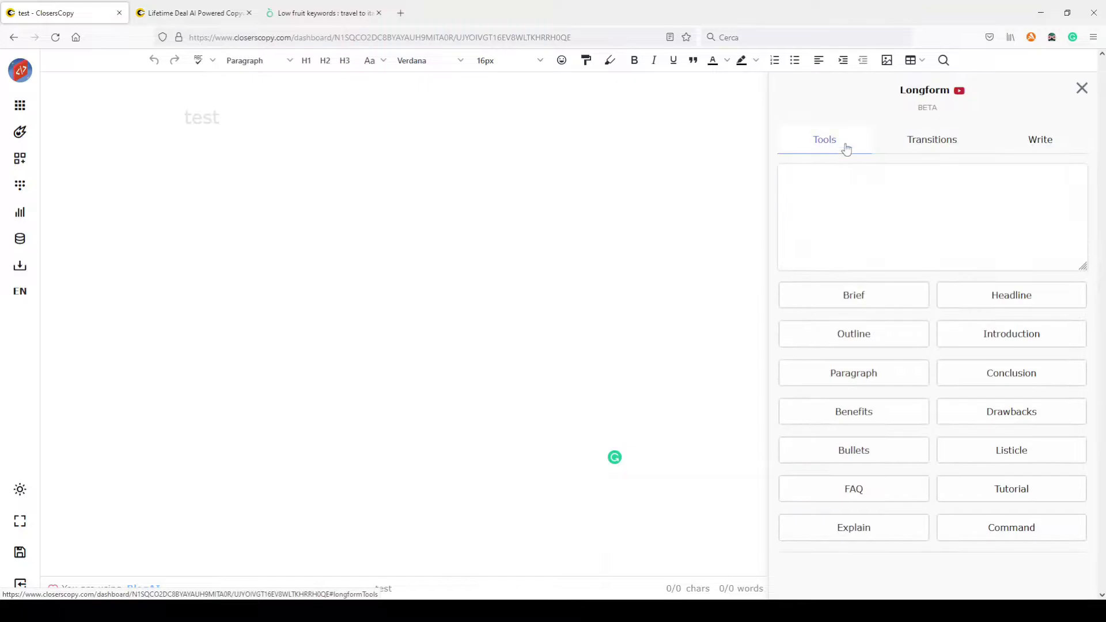
Step: Copy the keyword "how to travel within italy" from the LowFruits report into the test document and correct the last word to "Italy"
left_click(897, 186)
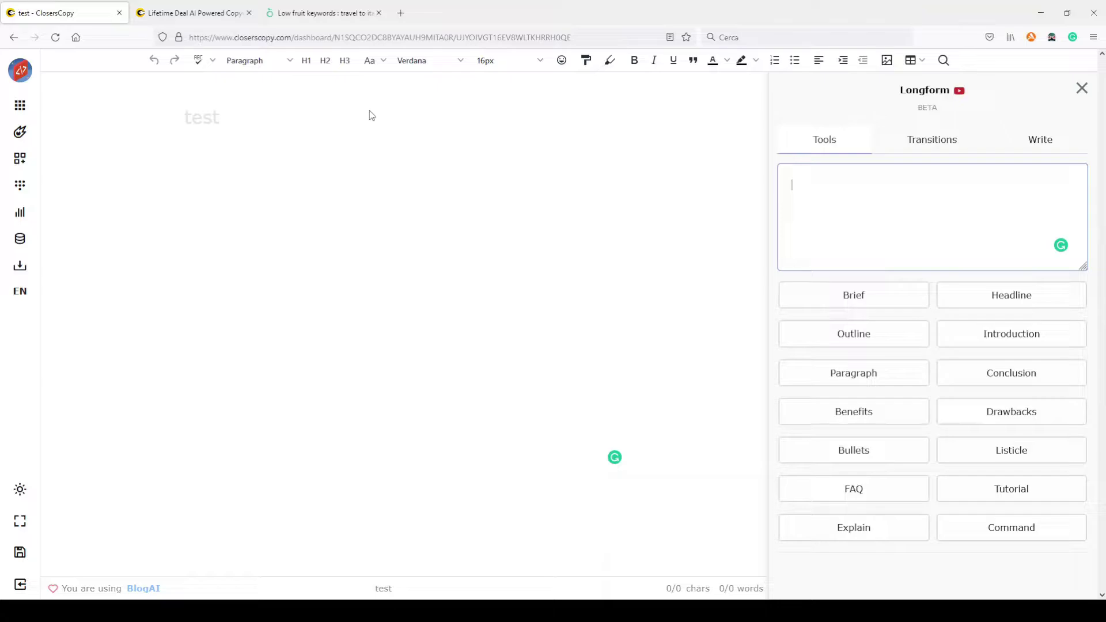
key("ctrl+shift+Tab")
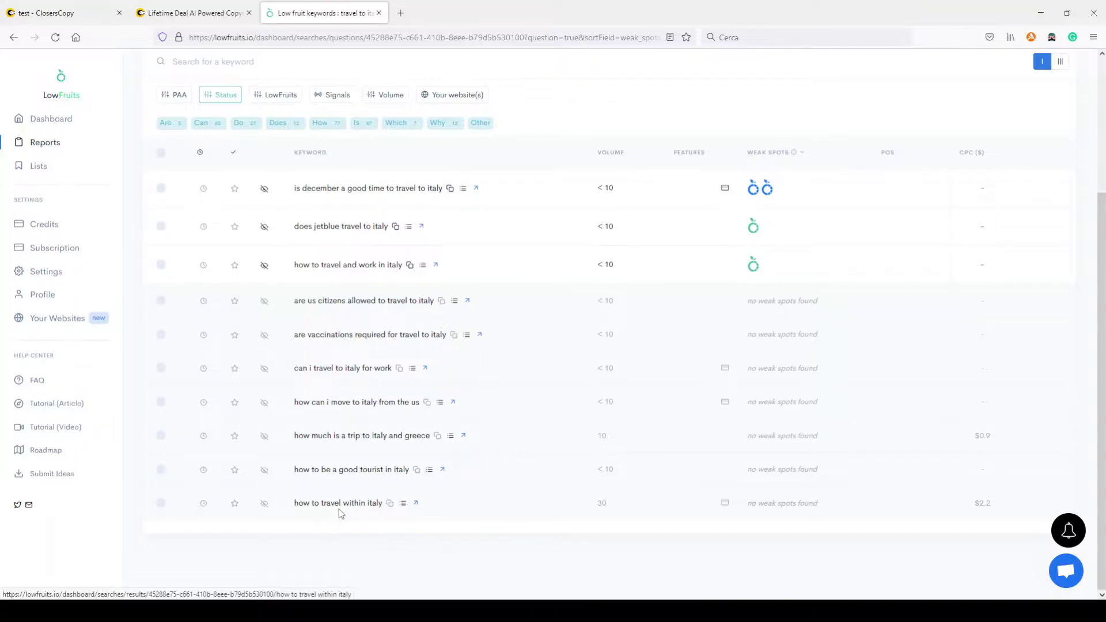
left_click(390, 505)
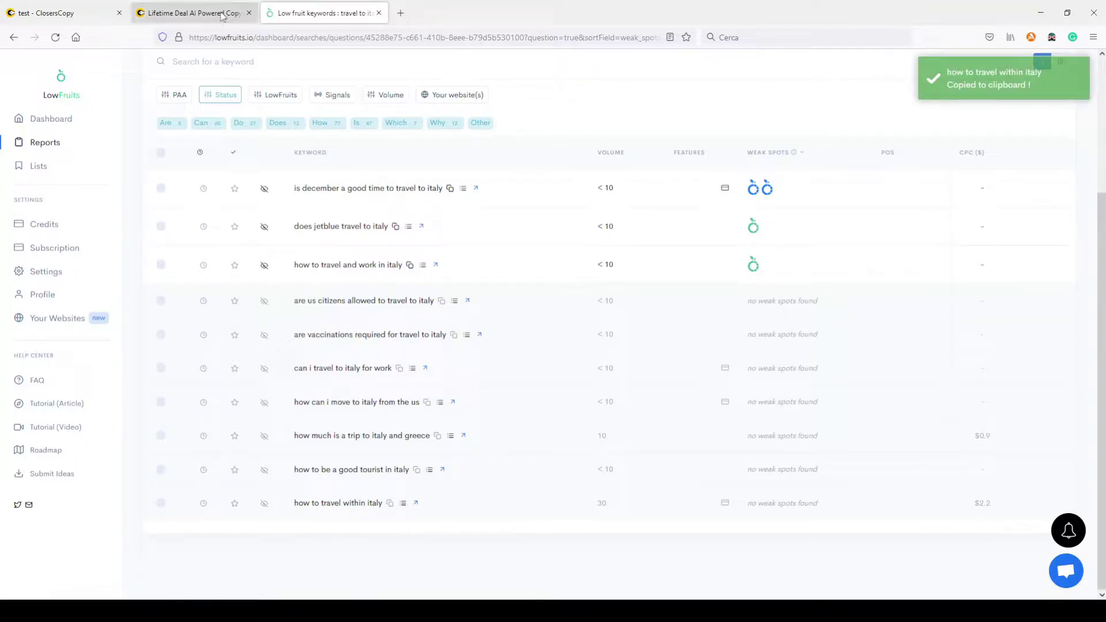
left_click(191, 12)
left_click(68, 14)
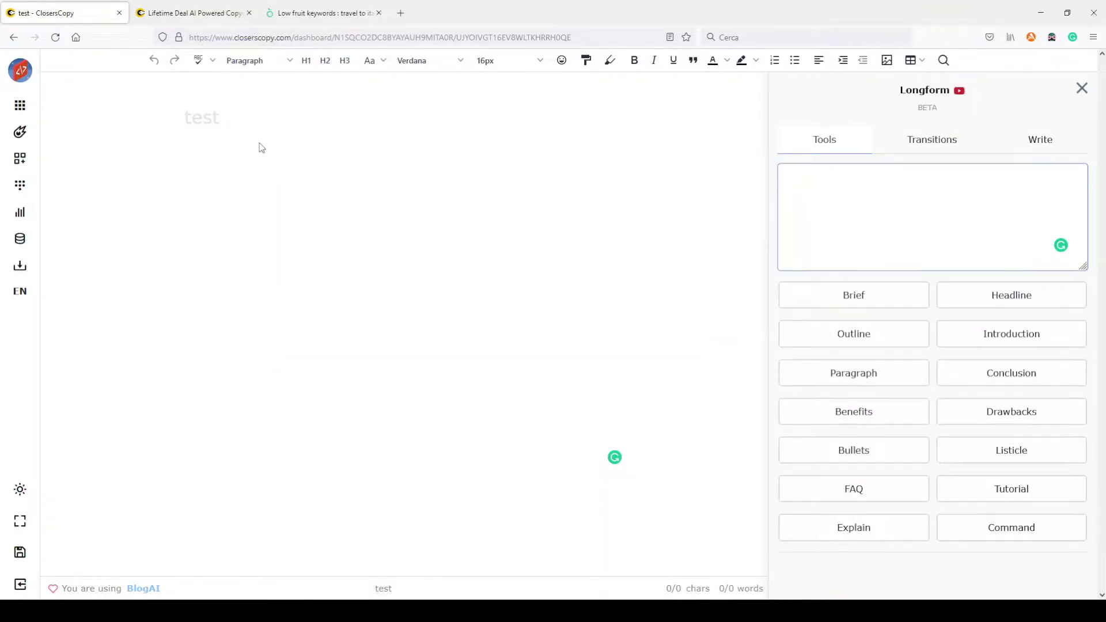
left_click(223, 163)
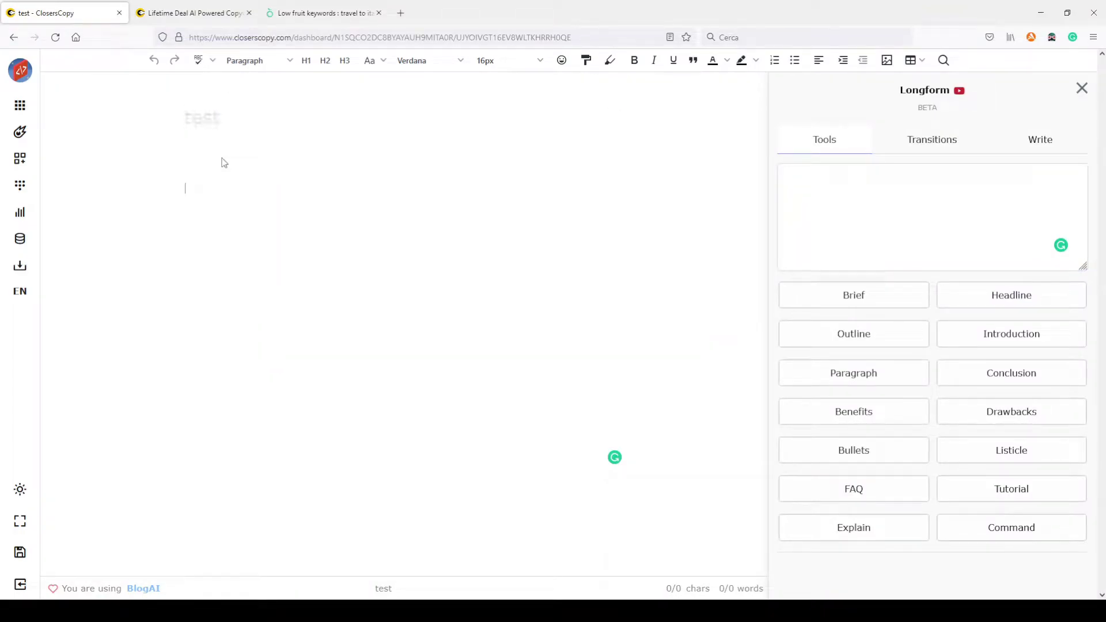
key("ctrl+v")
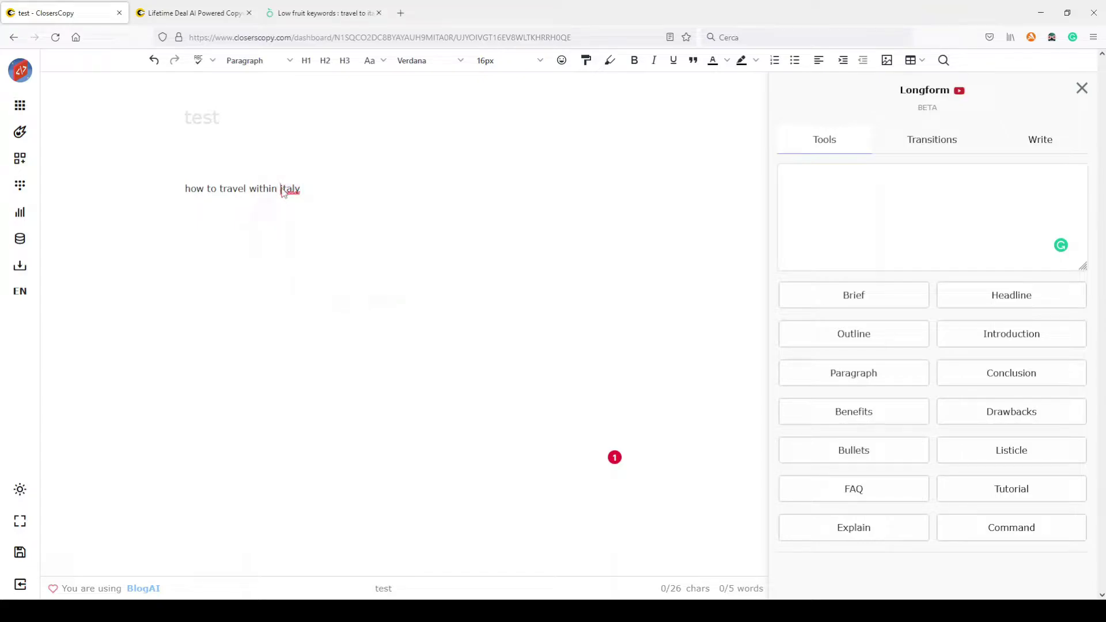
mouse_move(289, 193)
left_click(300, 219)
Step: Generate briefs from the line "how to travel within Italy" and insert the one about the most popular methods of traveling into the document
left_click_drag(302, 190, 185, 191)
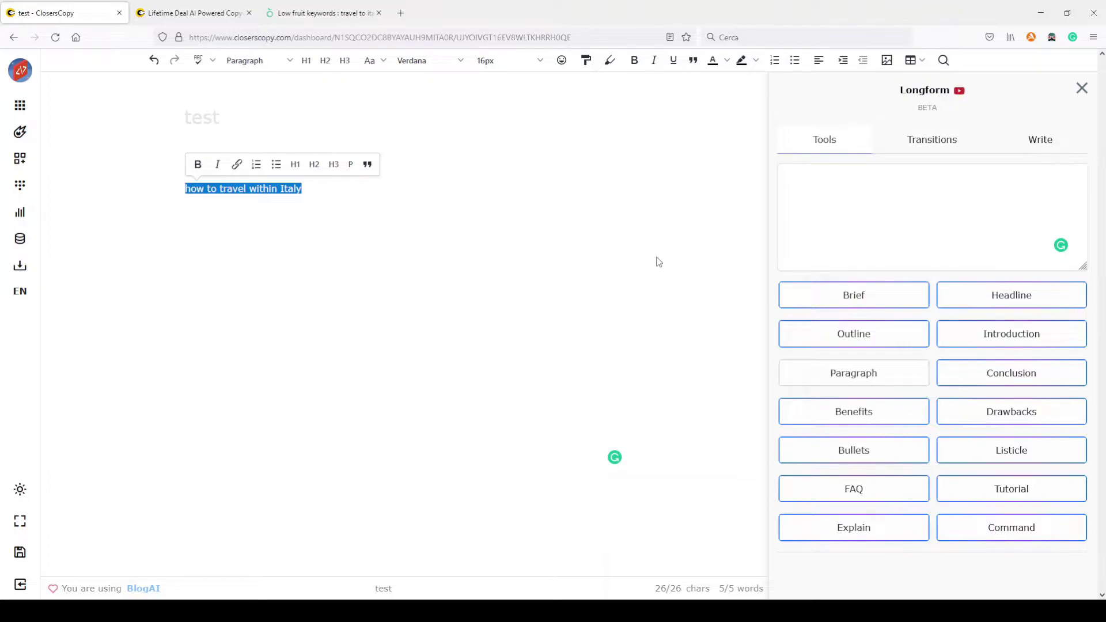
left_click(862, 298)
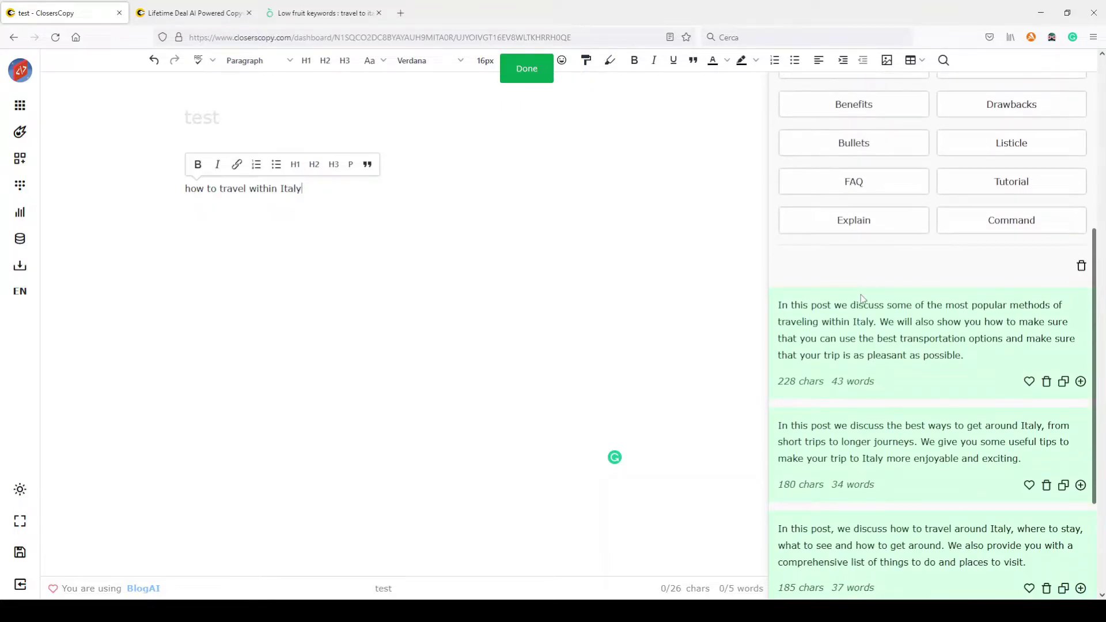
scroll(868, 296, "down", 3)
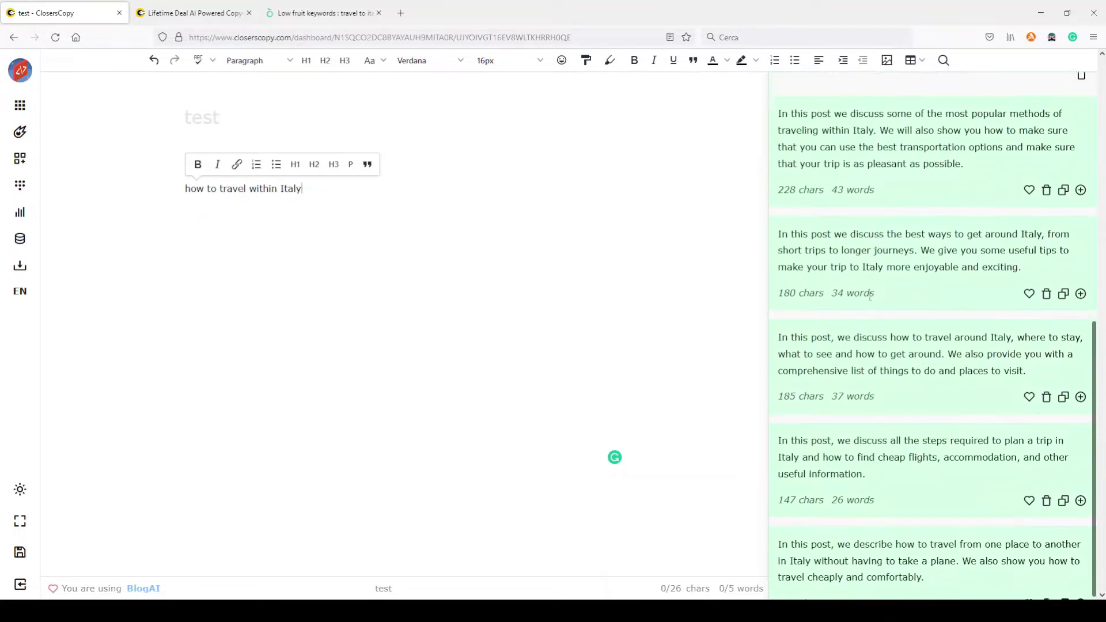
scroll(870, 296, "up", 2)
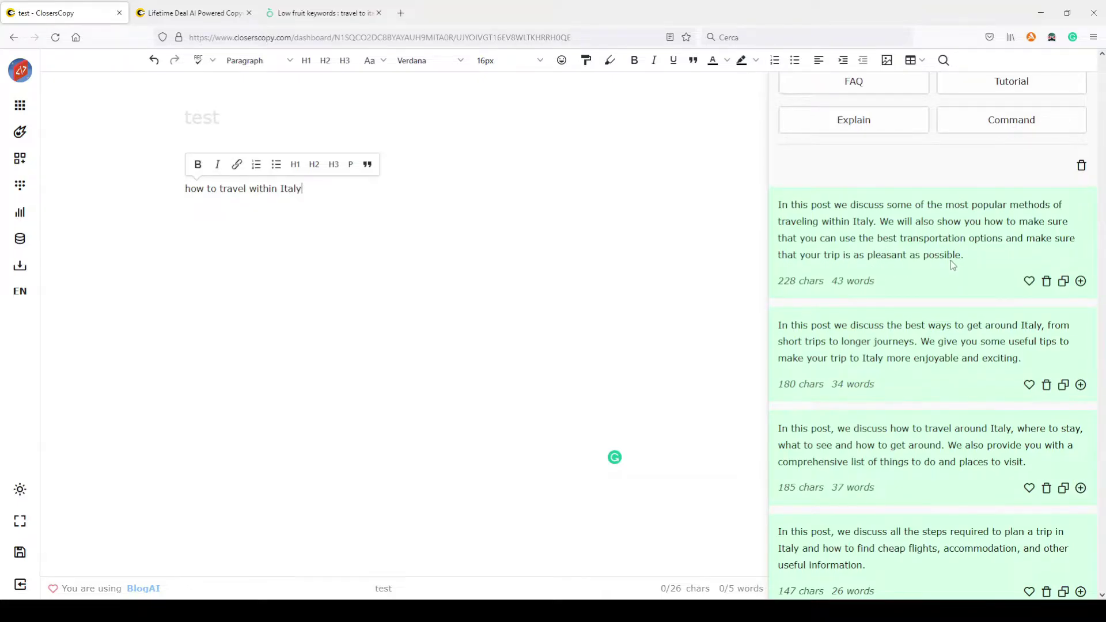
scroll(951, 263, "down", 2)
scroll(952, 263, "up", 4)
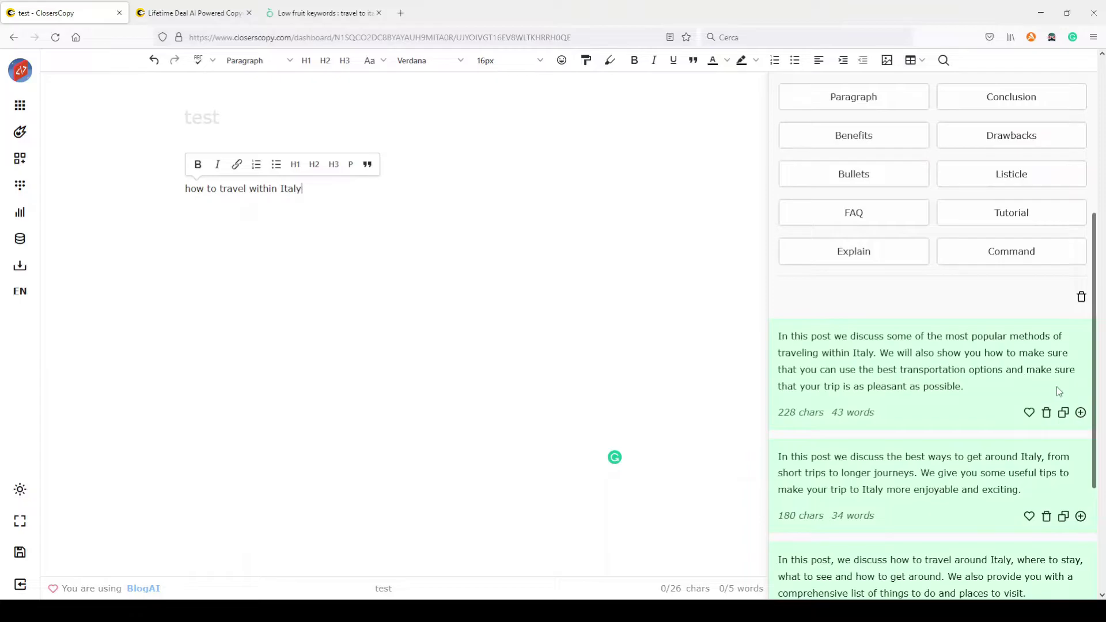
left_click(1019, 407)
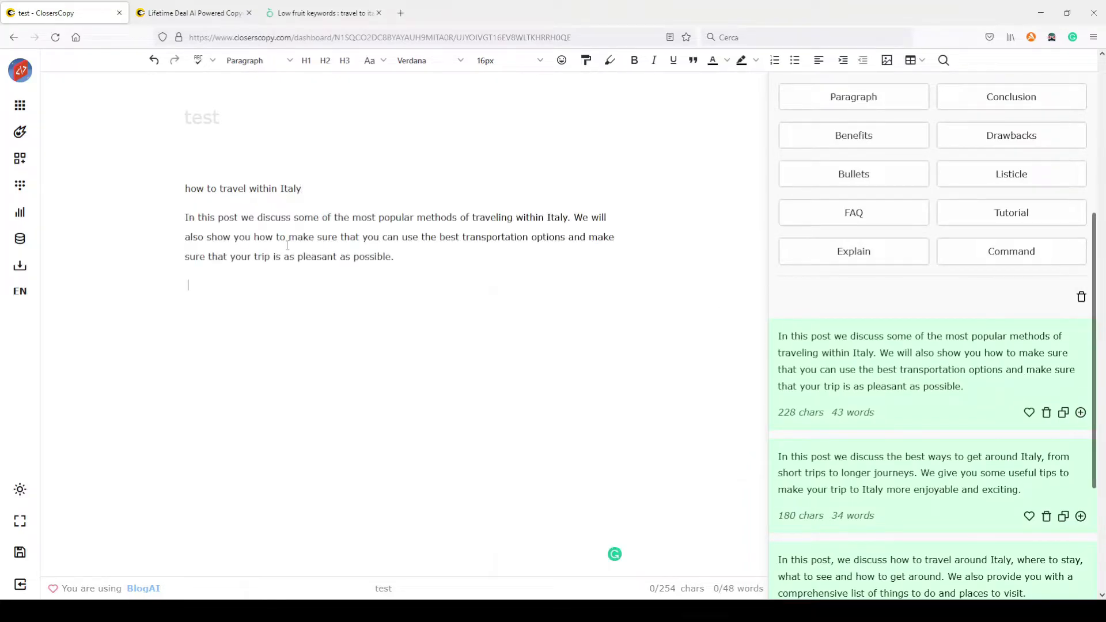
Step: Copy the inserted brief into the Longform input box without the leading blank line, and add a comma after "In this post"
scroll(822, 294, "up", 4)
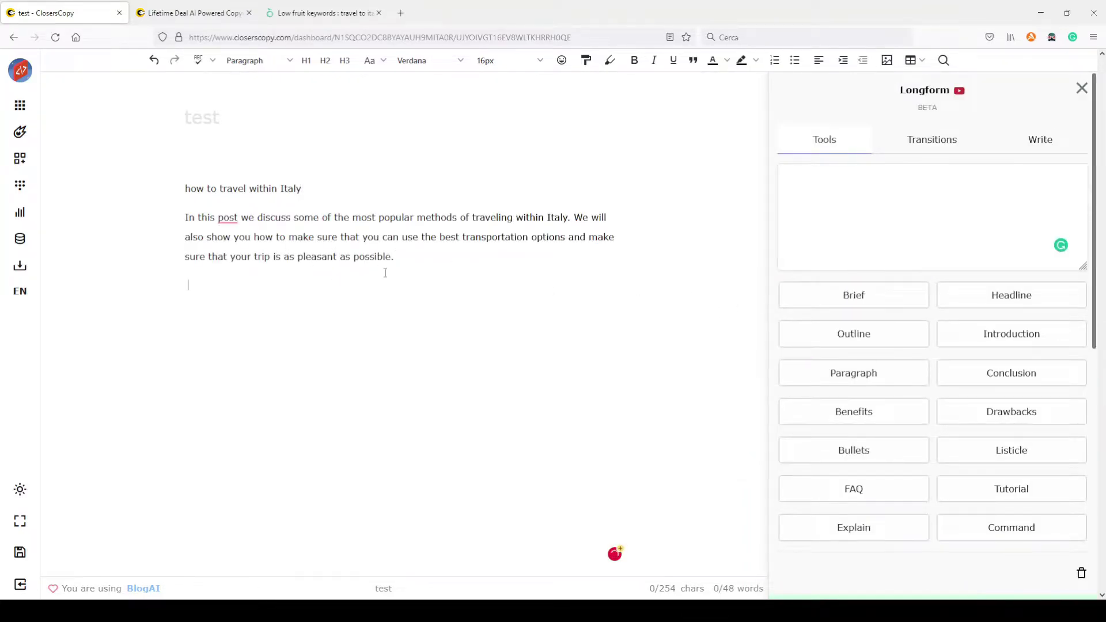
left_click_drag(395, 259, 131, 222)
key("ctrl+c")
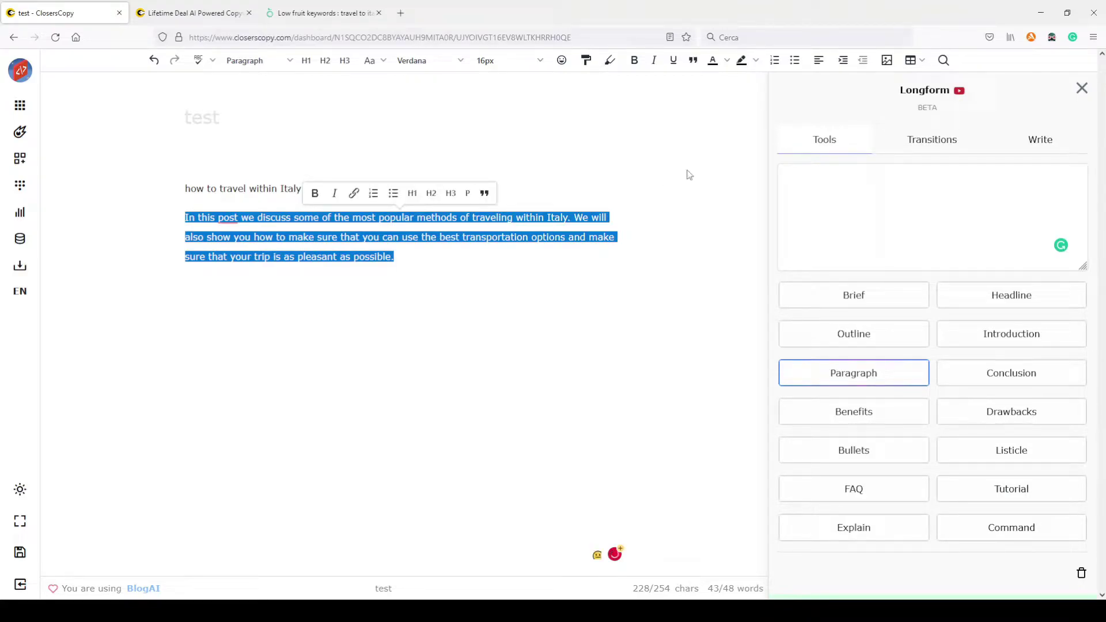
left_click(866, 193)
key("ctrl+v")
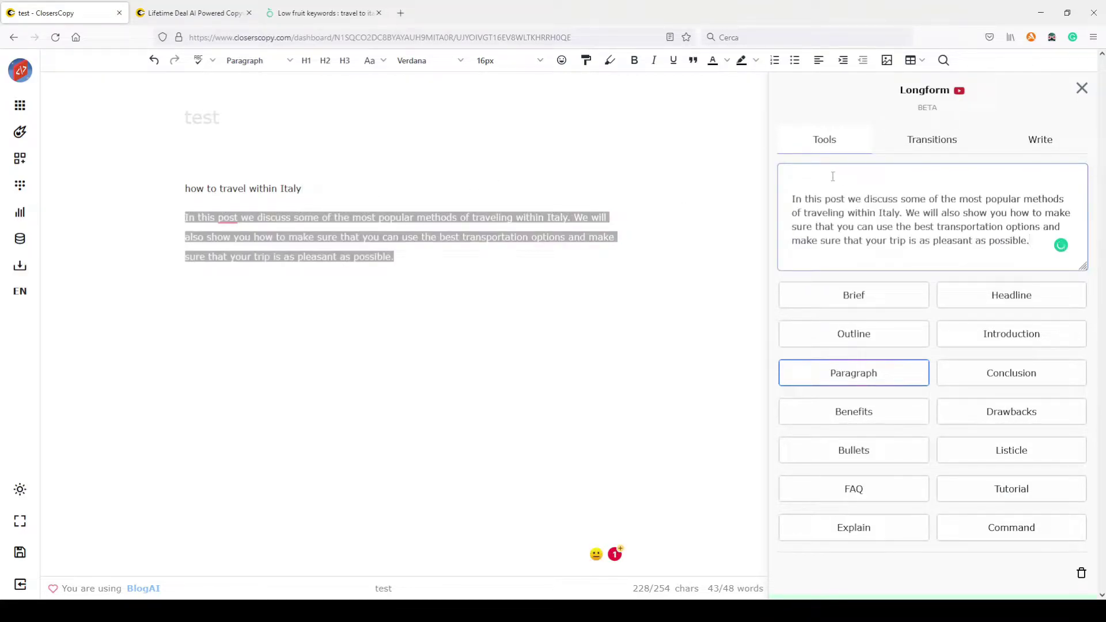
key("BackSpace")
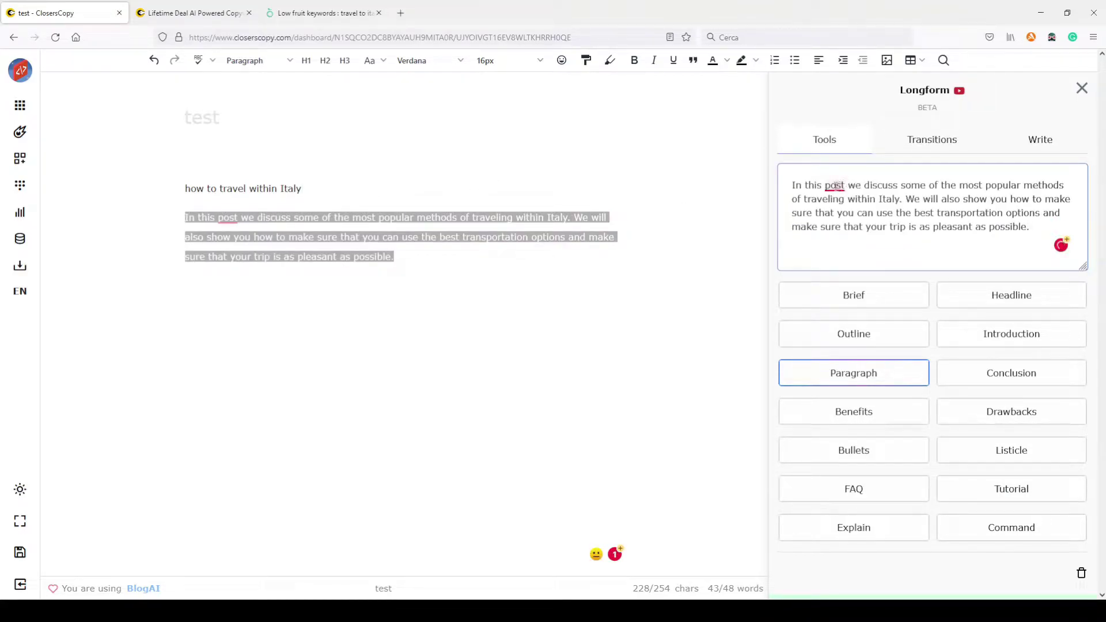
left_click(836, 217)
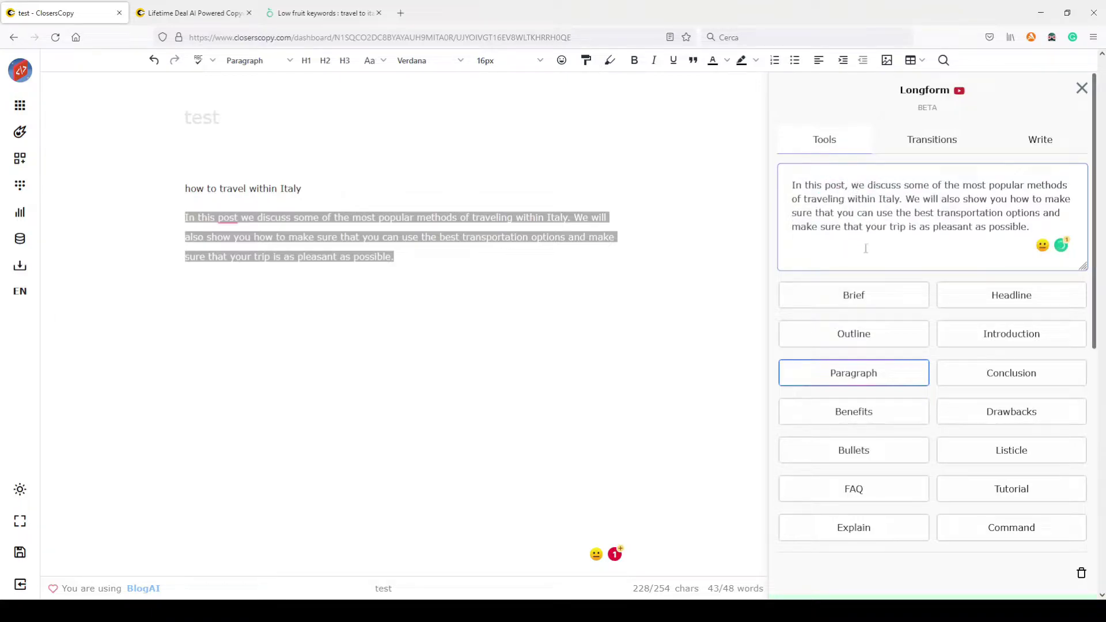
Step: Generate headline suggestions from the line "how to travel within Italy" and look through them
left_click(429, 259)
key("Return")
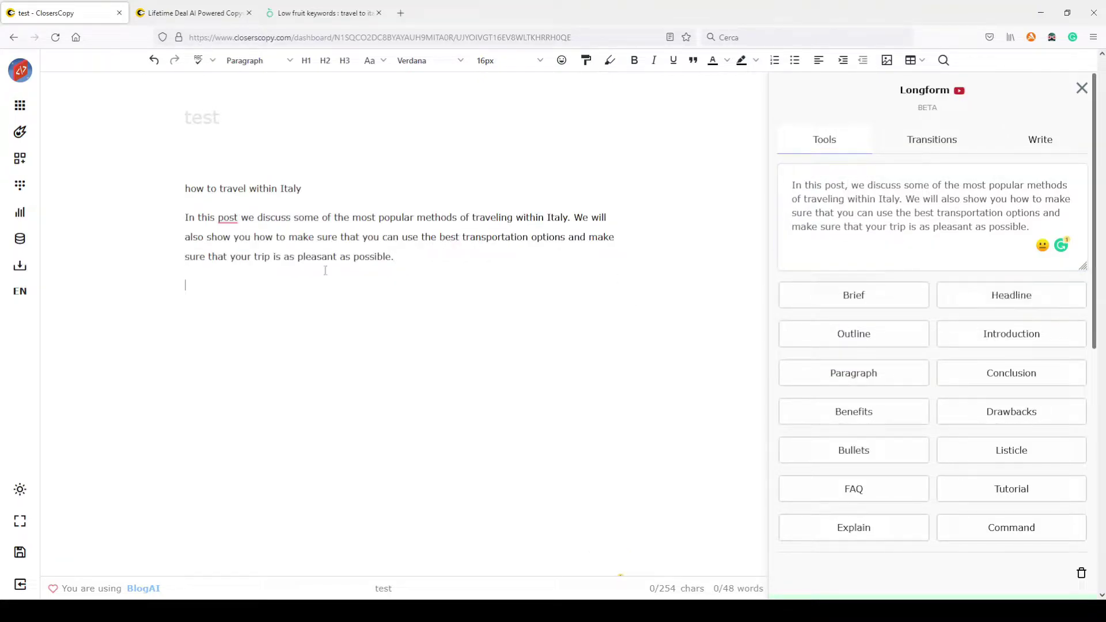
left_click_drag(301, 187, 184, 188)
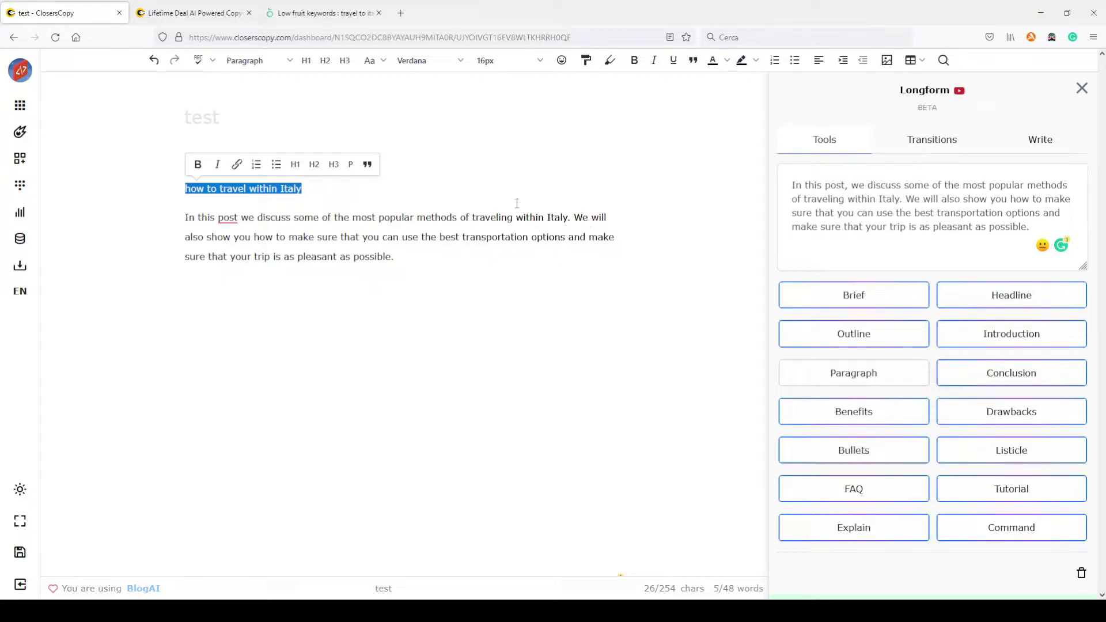
left_click(1013, 296)
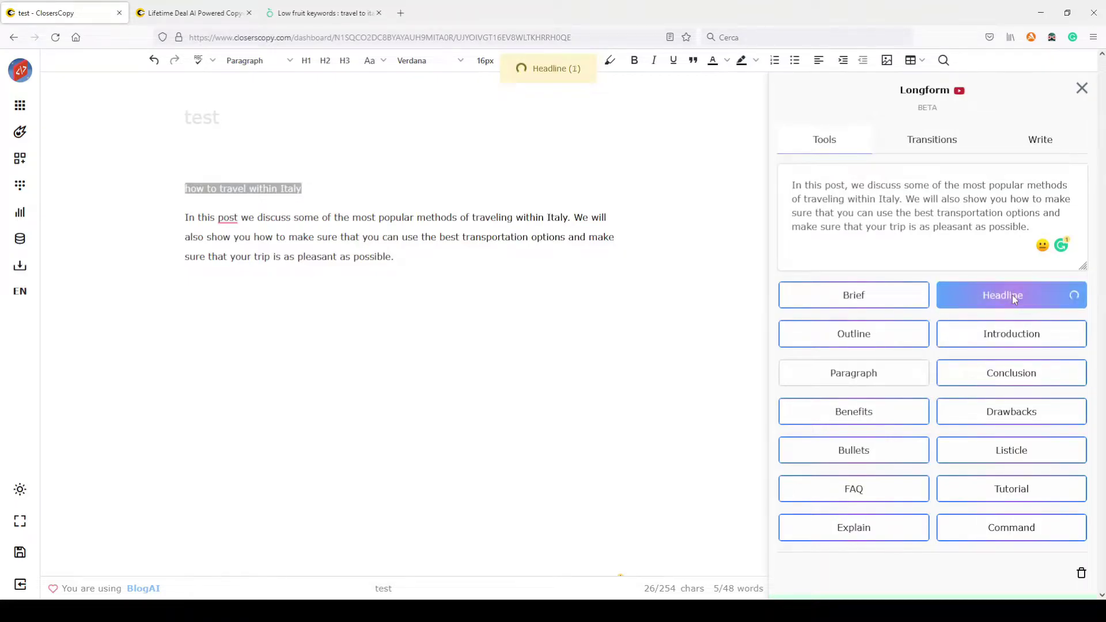
scroll(979, 288, "down", 4)
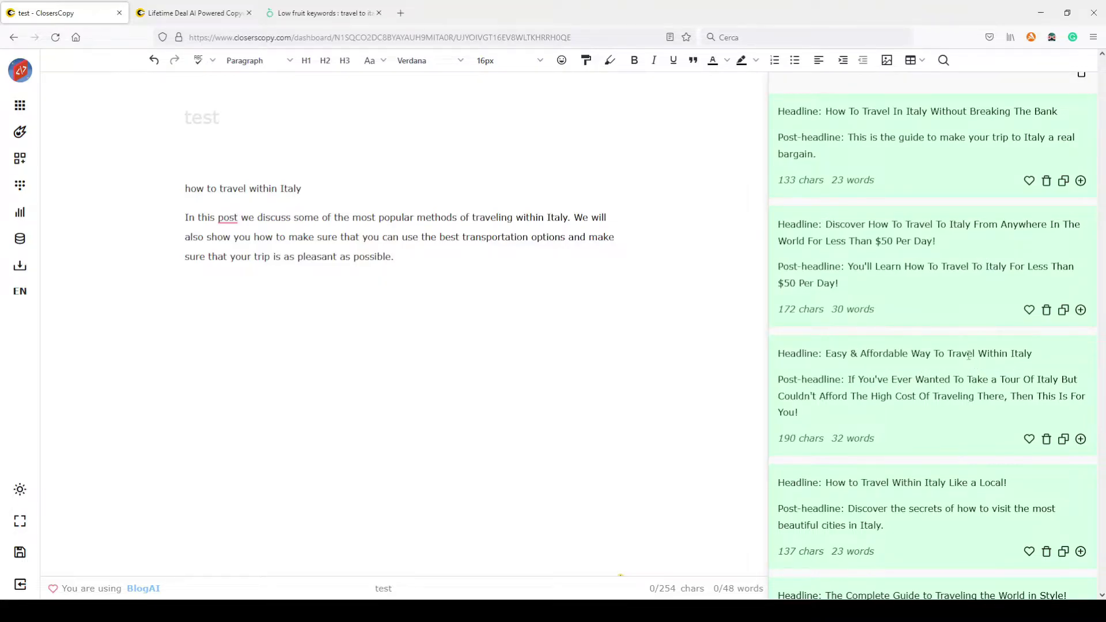
scroll(968, 355, "down", 2)
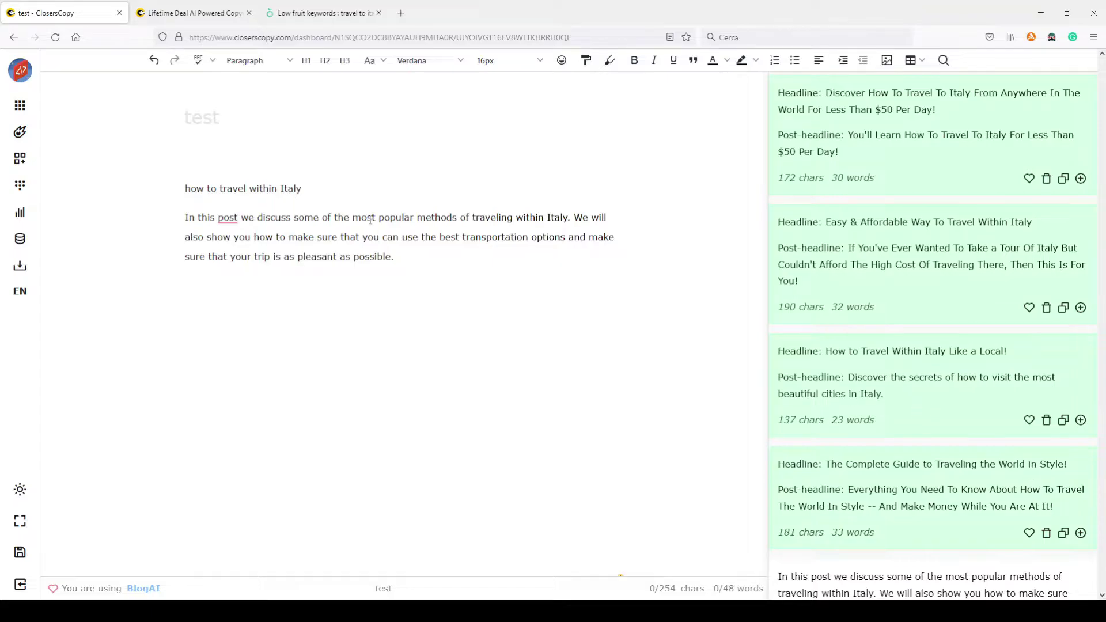
Step: Replace the keyword line "how to travel within Italy" with the generated headline and post-headline "How to Travel Within Italy Like a Local!"
left_click(422, 256)
key("Return")
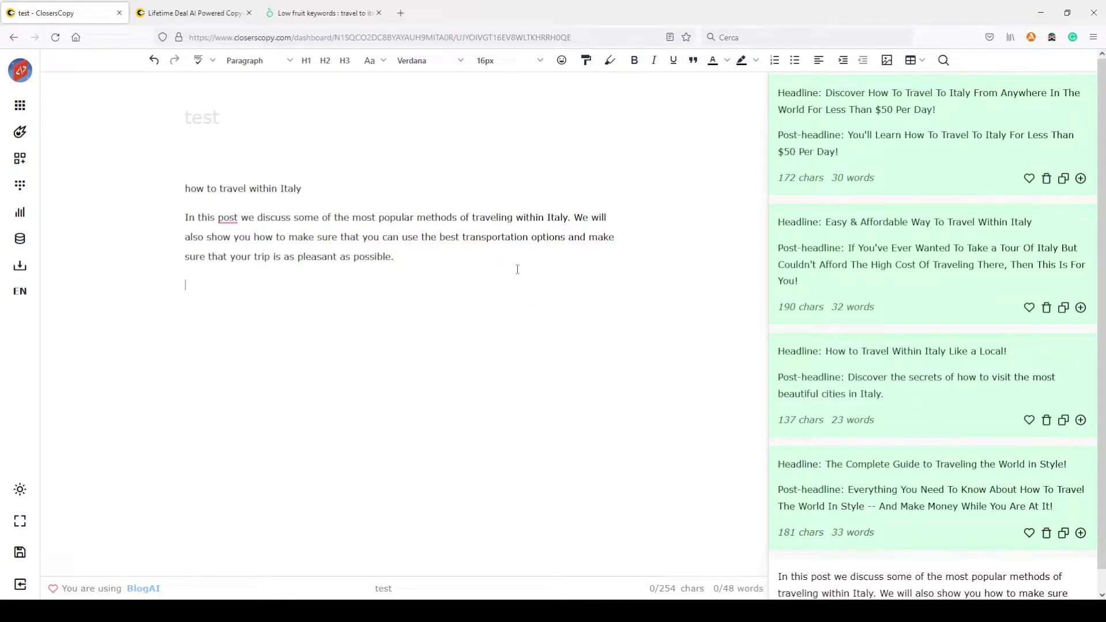
left_click_drag(300, 188, 136, 195)
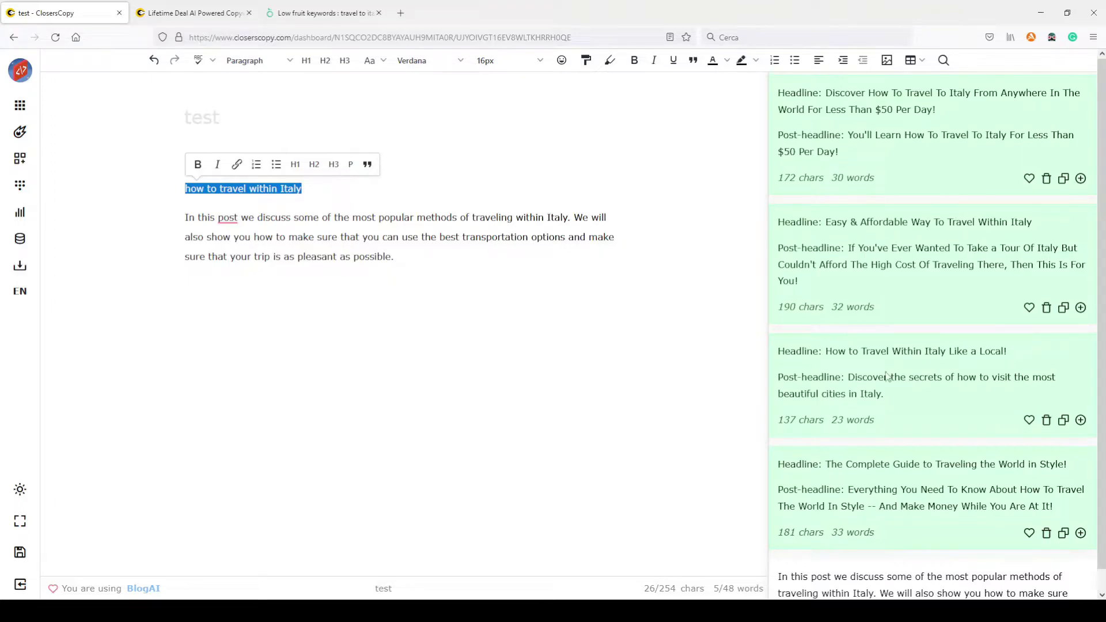
left_click(1080, 420)
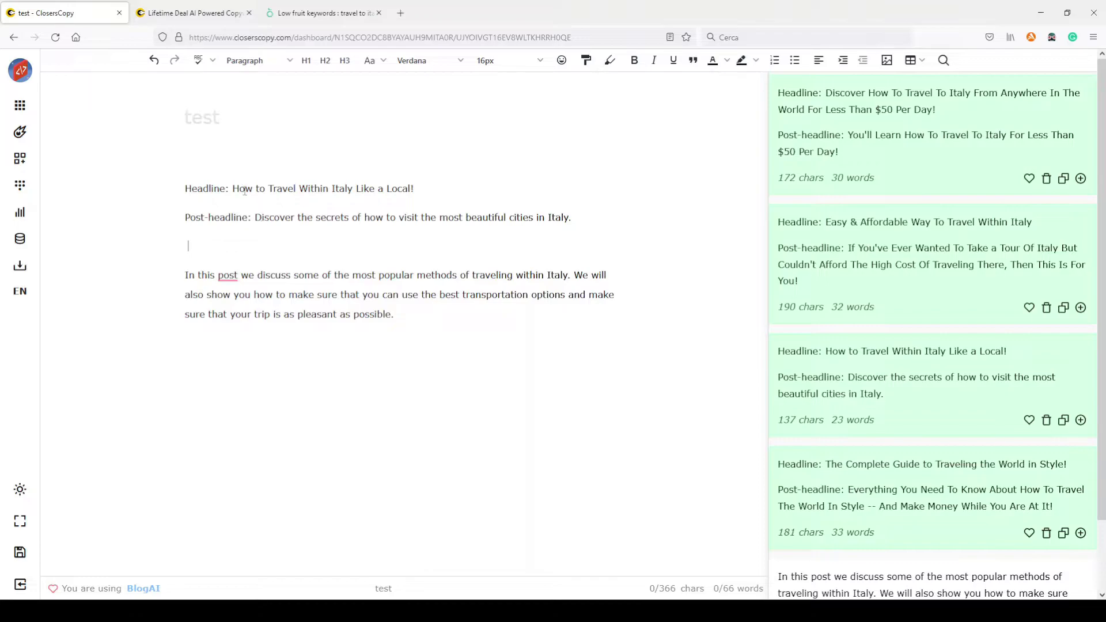
Step: Delete the "Headline:" label from the title line and format the title as Header 1
left_click_drag(233, 188, 119, 190)
key("BackSpace")
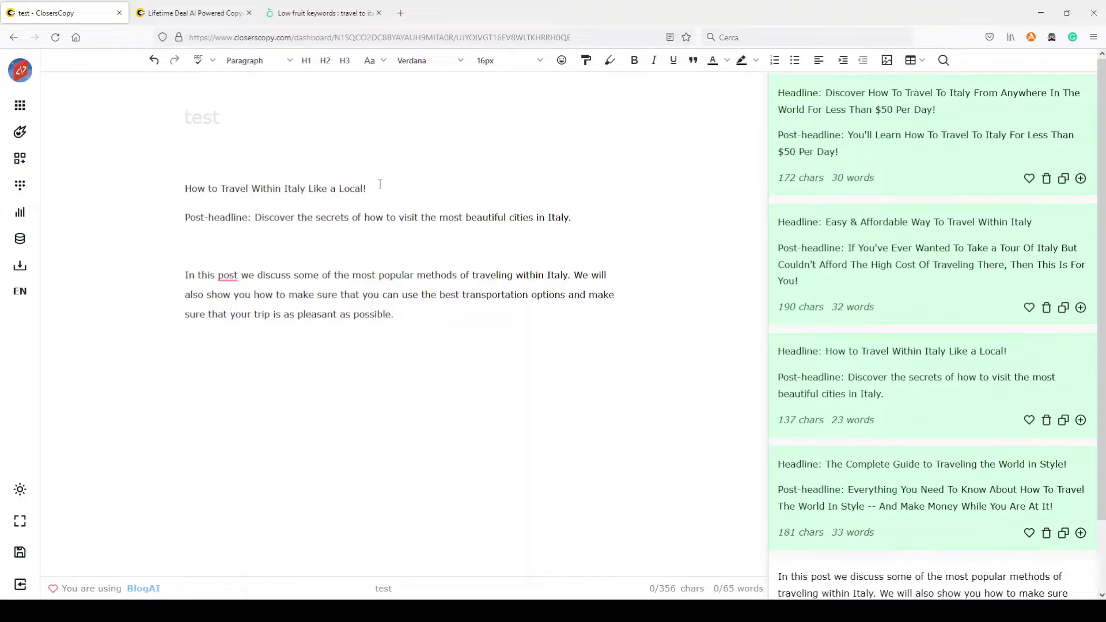
left_click_drag(381, 188, 82, 188)
left_click(311, 165)
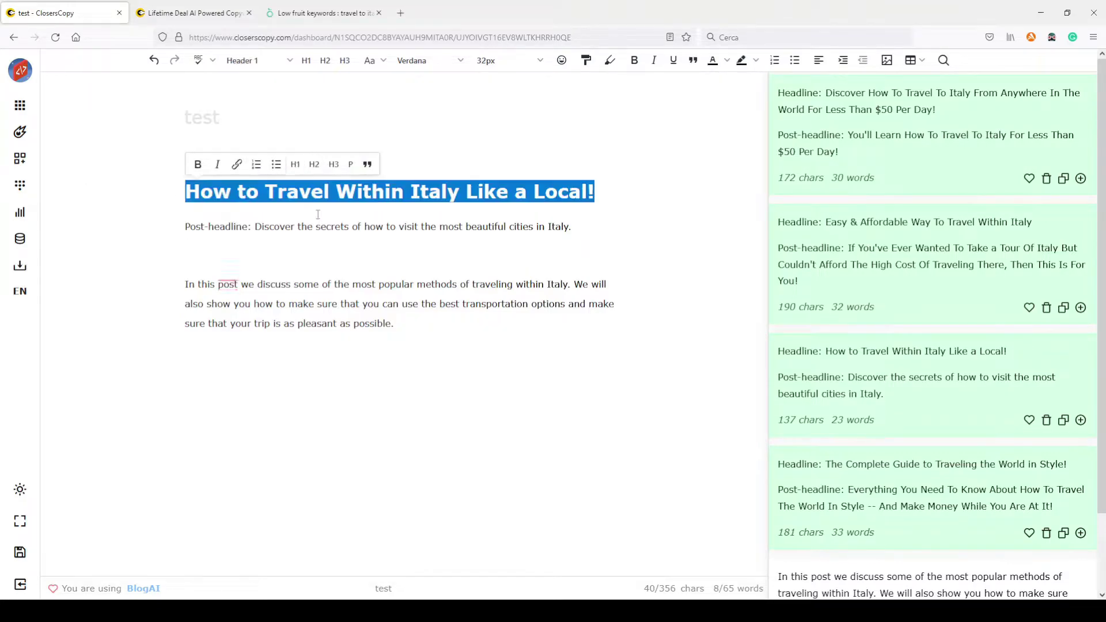
Step: Clean up the subtitle by deleting its "Post-headline:" label and the blank line below it, and make it bold
left_click(318, 225)
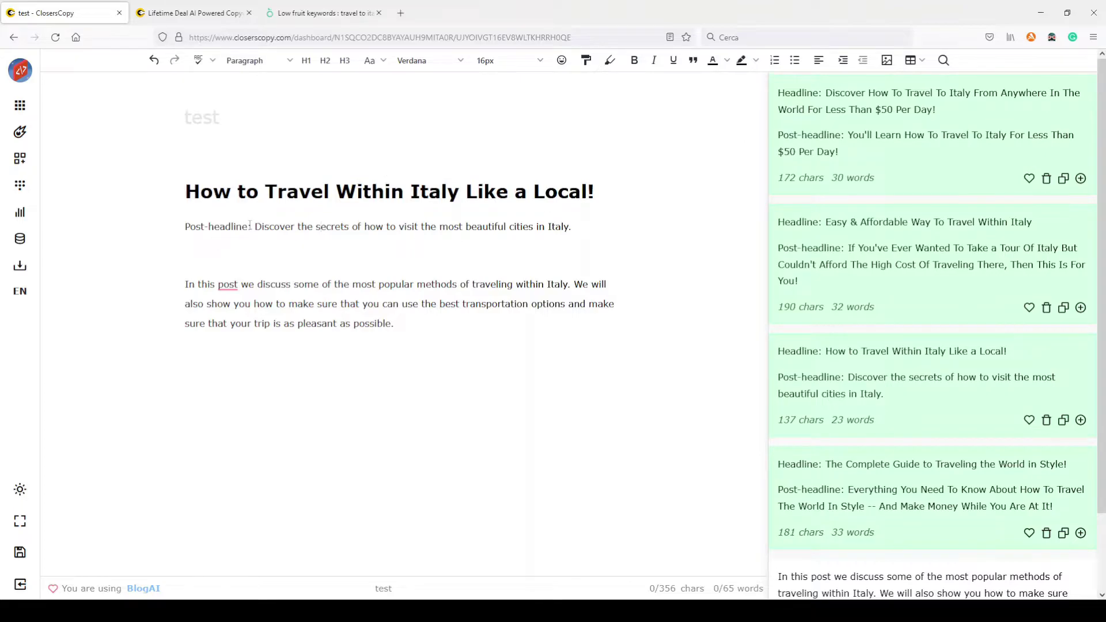
left_click_drag(255, 226, 148, 229)
key("BackSpace")
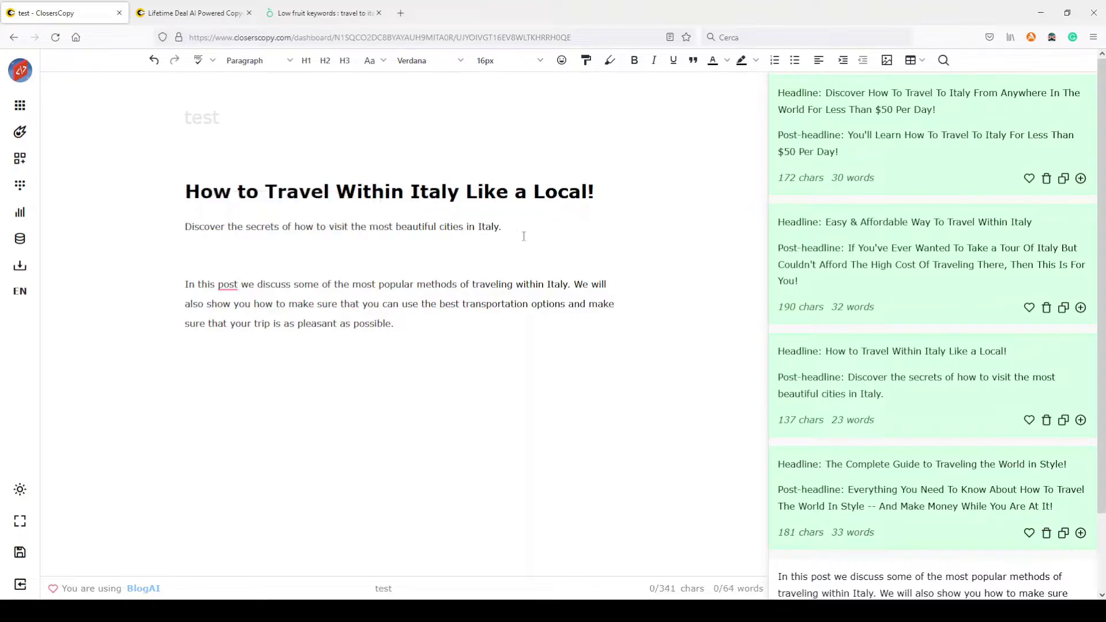
left_click_drag(517, 223, 183, 228)
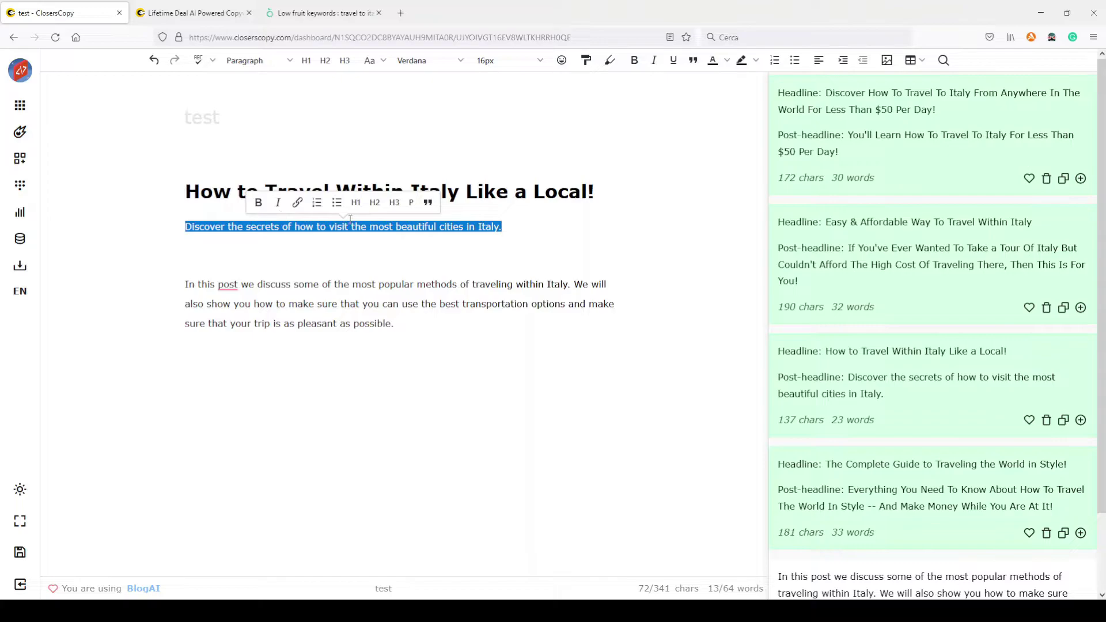
left_click(258, 202)
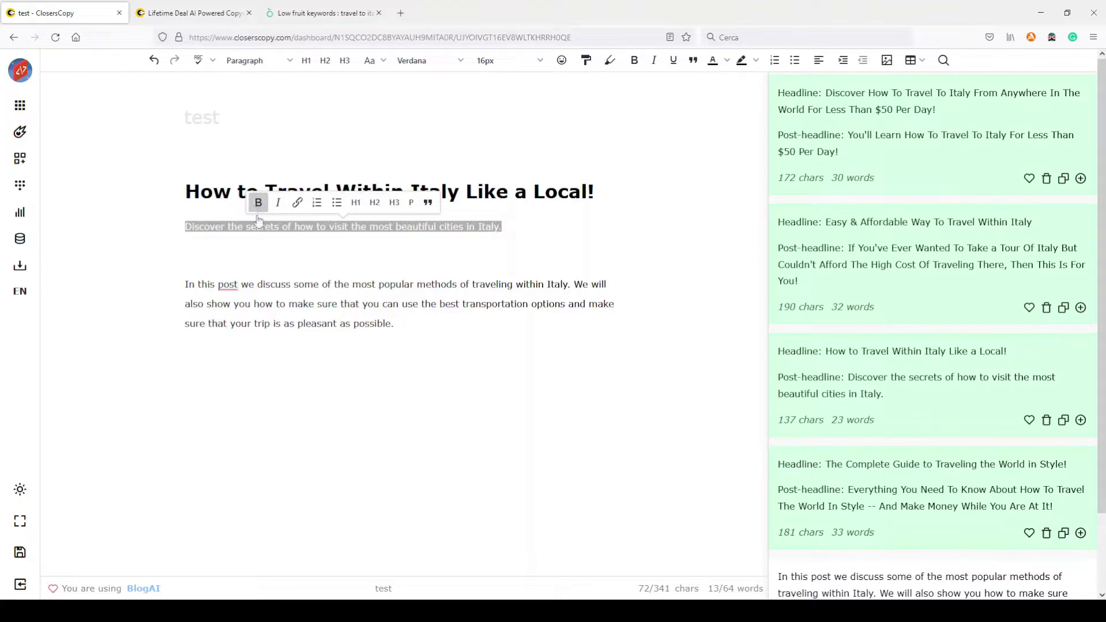
left_click(340, 260)
key("Delete")
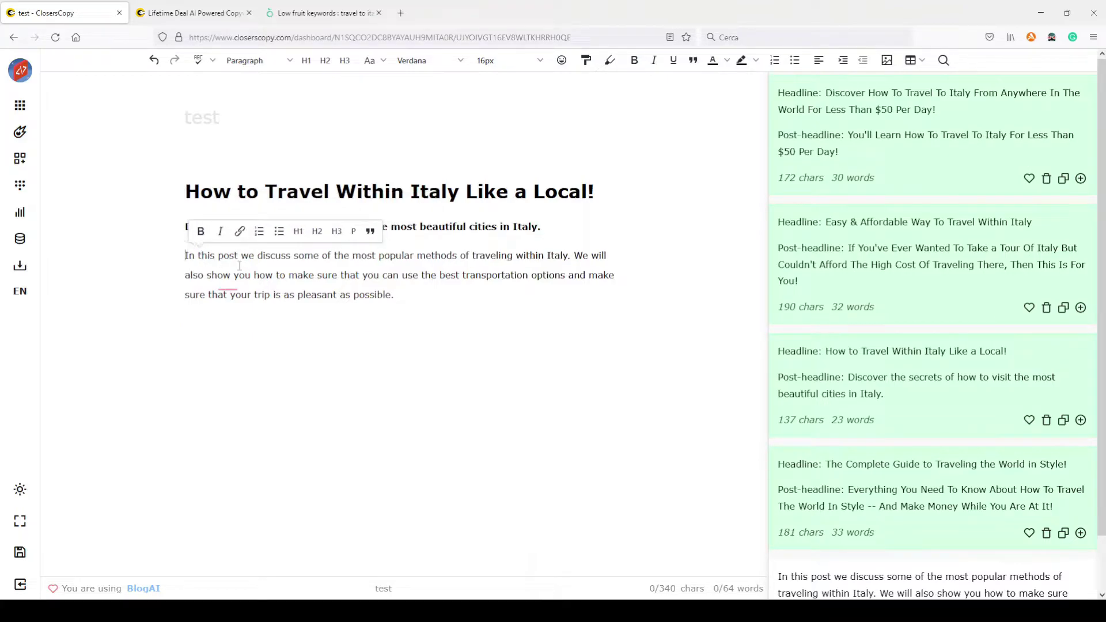
Step: Start a new line after the brief, then generate outlines from the title text "How to Travel Within Italy Like a Local" and look through them
left_click(445, 294)
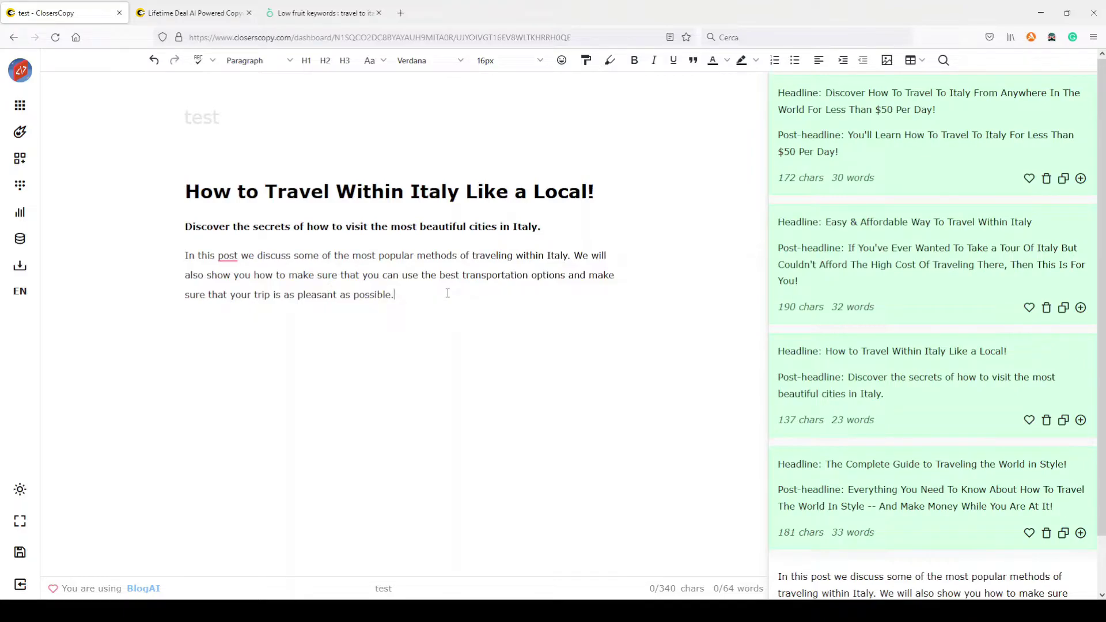
key("Return")
scroll(954, 323, "up", 10)
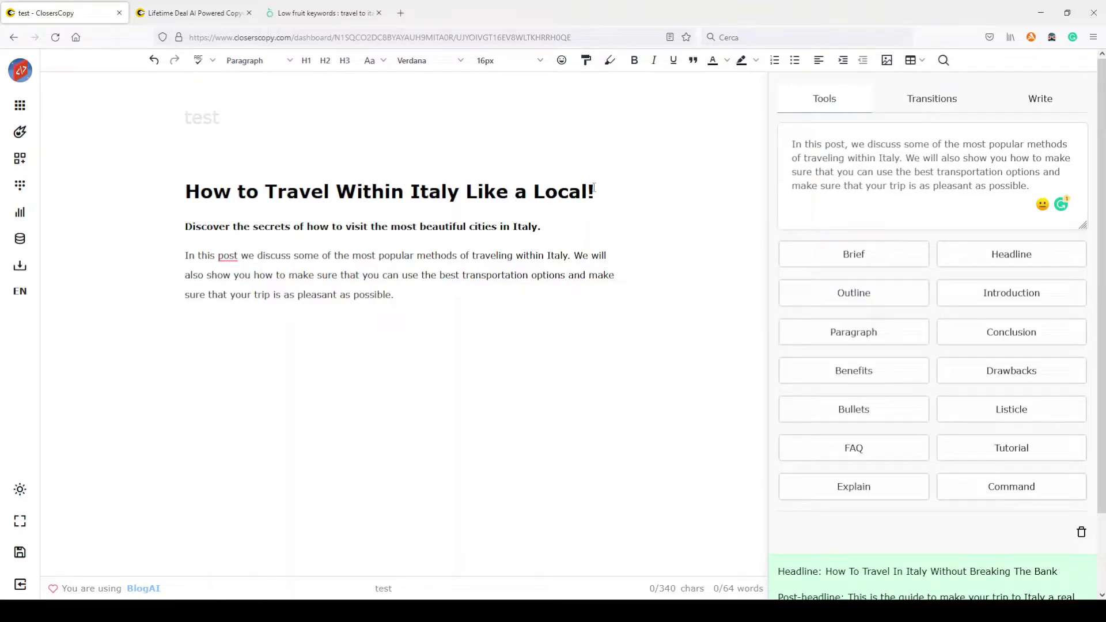
left_click_drag(588, 191, 174, 202)
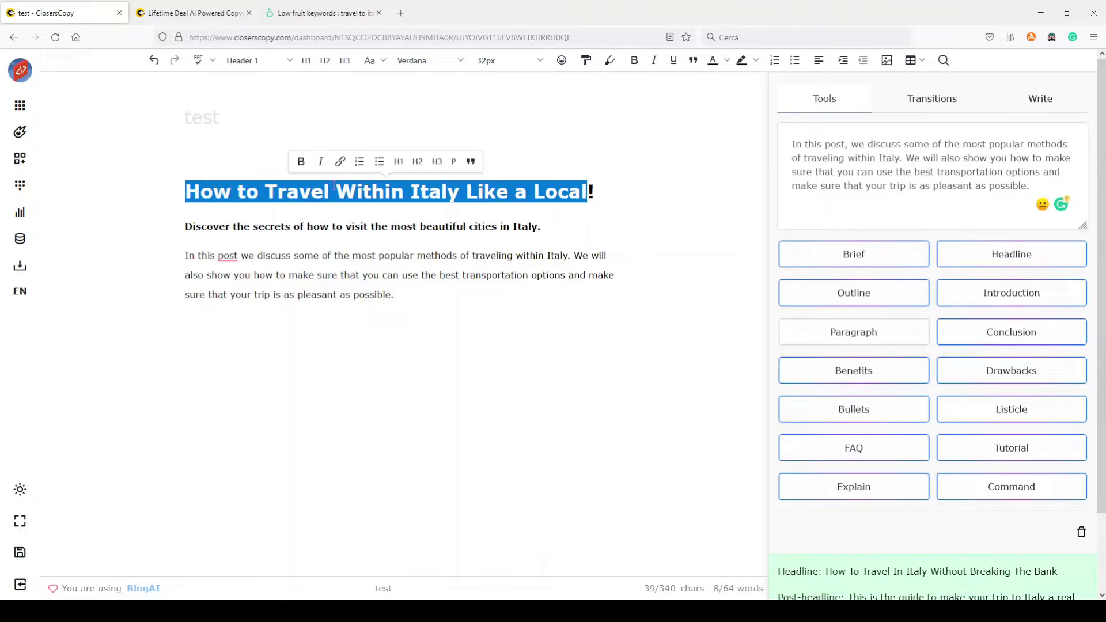
left_click(852, 297)
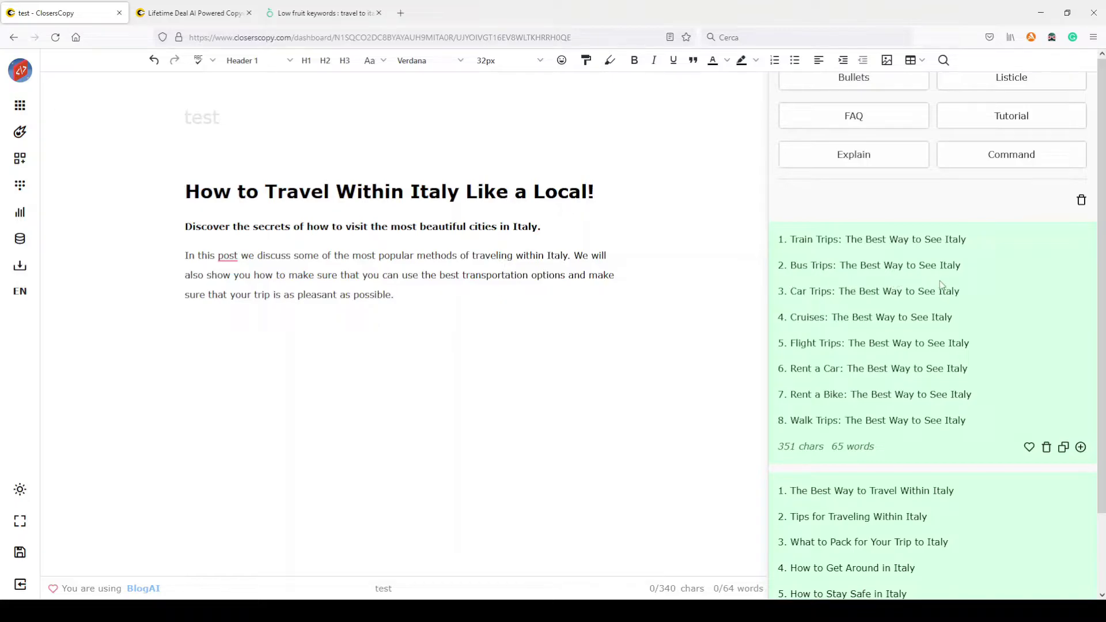
scroll(941, 284, "down", 2)
scroll(921, 282, "down", 5)
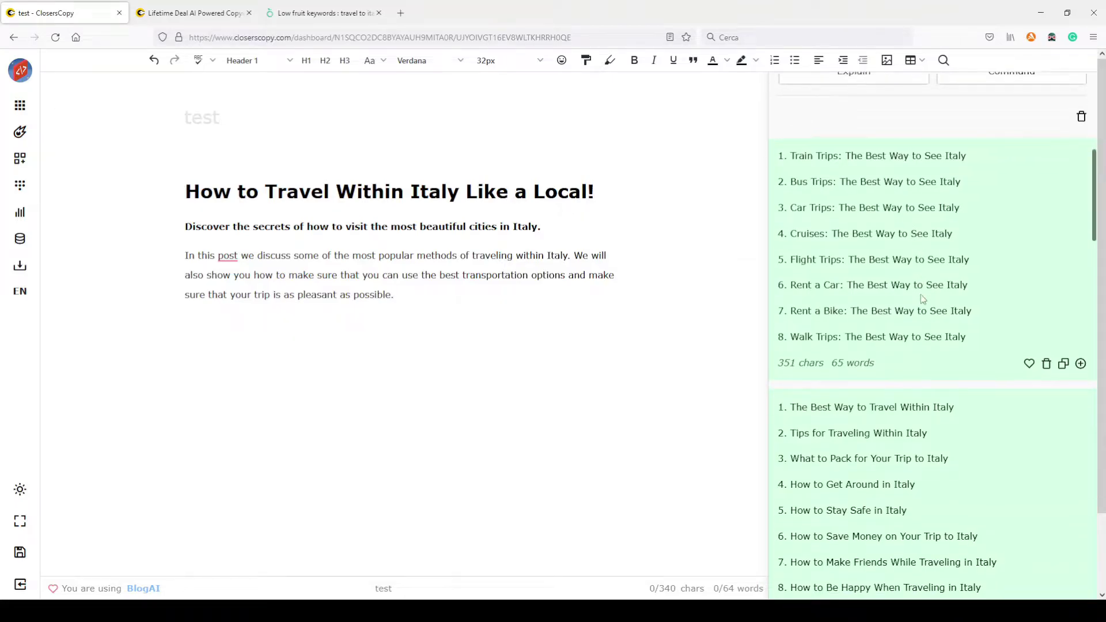
scroll(915, 275, "down", 2)
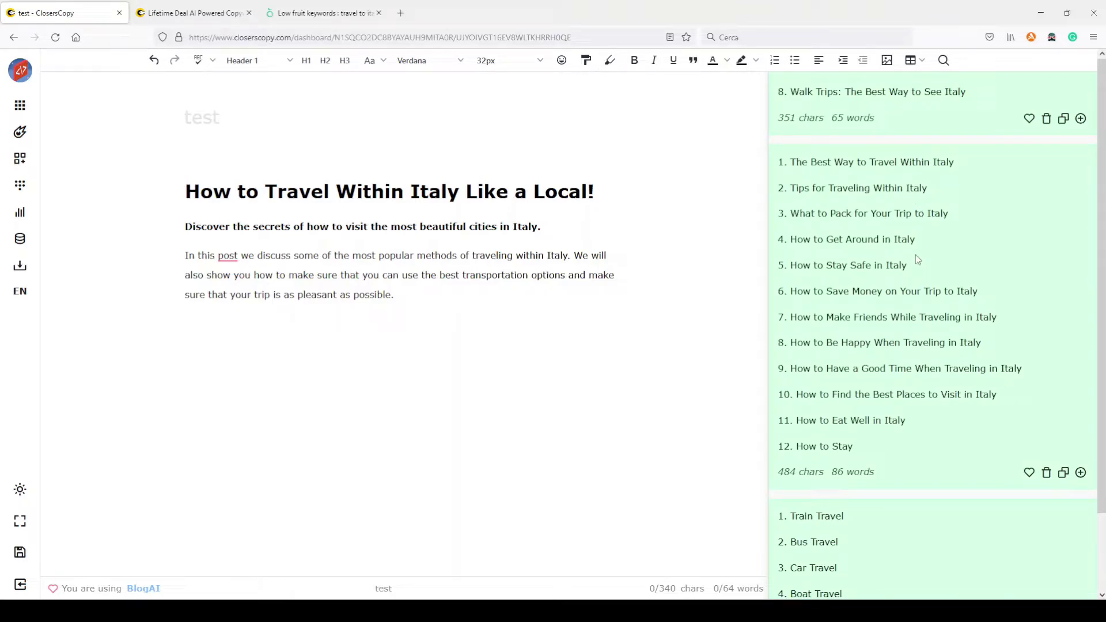
scroll(916, 256, "down", 2)
scroll(916, 253, "up", 2)
Step: Insert the twelve-point outline starting with "The Best Way to Travel Within Italy" below the brief and format all its lines as Header 2
left_click(244, 324)
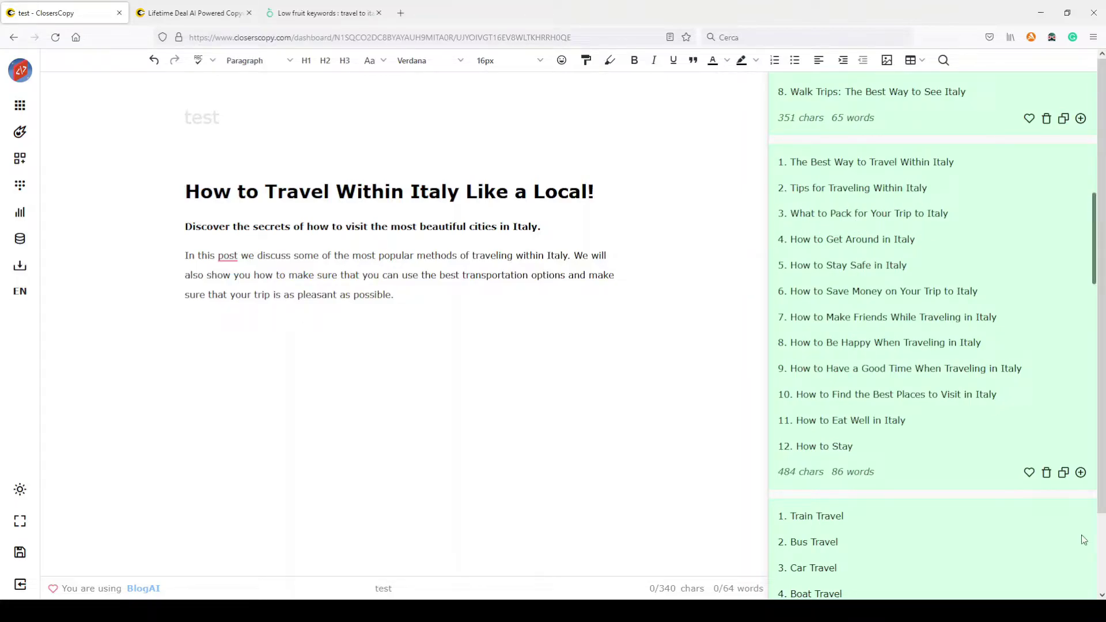
left_click(1081, 473)
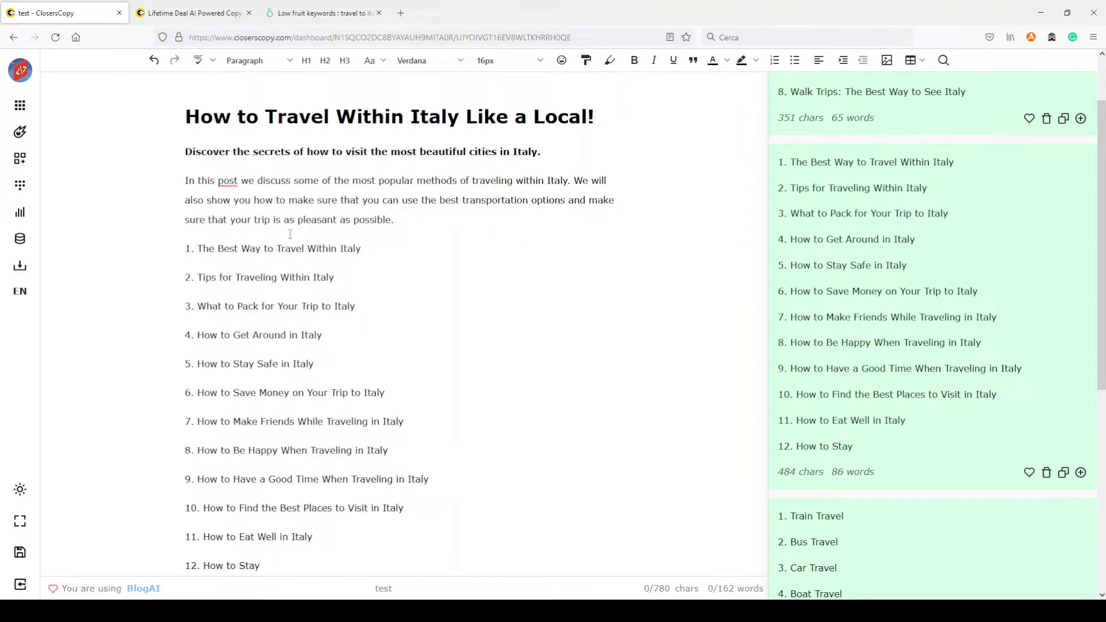
left_click_drag(266, 570, 79, 261)
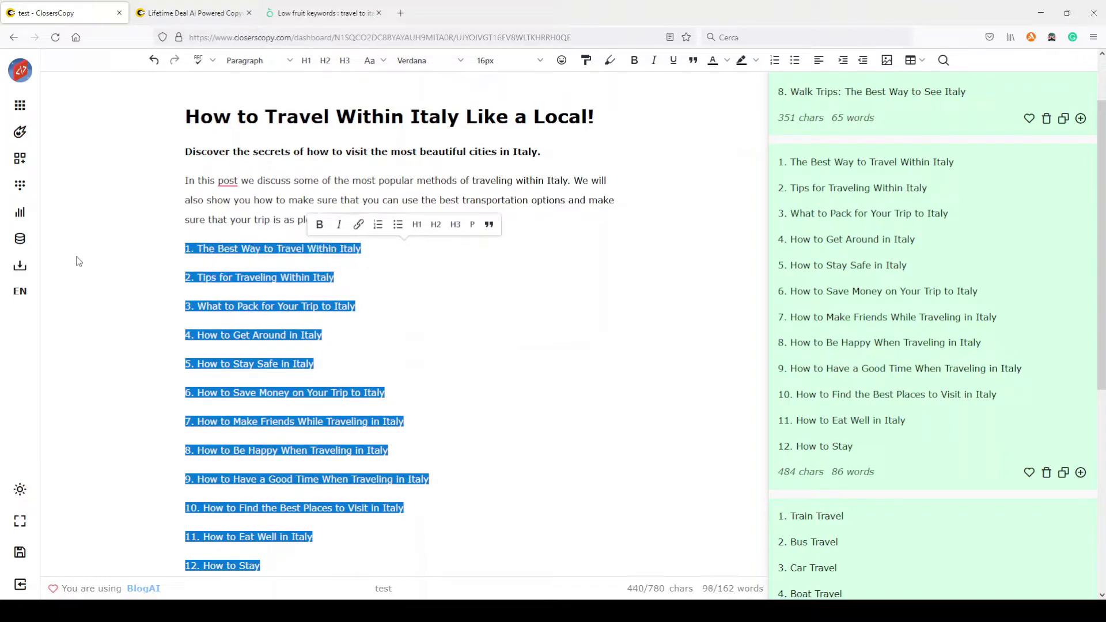
left_click(436, 224)
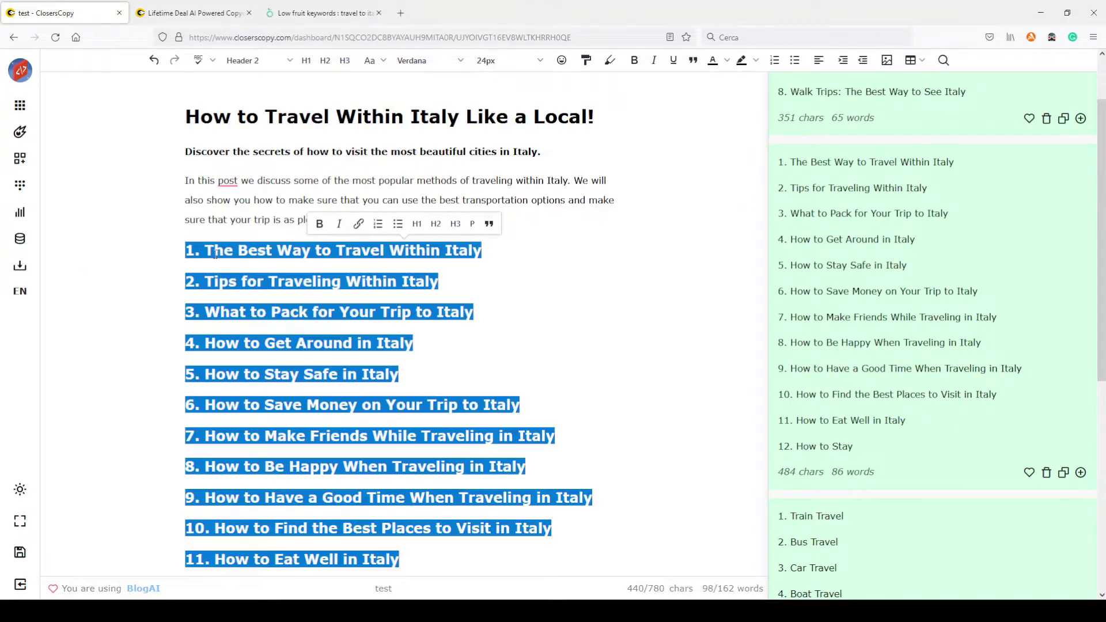
Step: Delete the leading numbers from the first eleven outline headings, from "The Best Way to Travel Within Italy" to "How to Eat Well in Italy"
left_click(206, 251)
key("BackSpace")
key("BackSpace")
key("BackSpace")
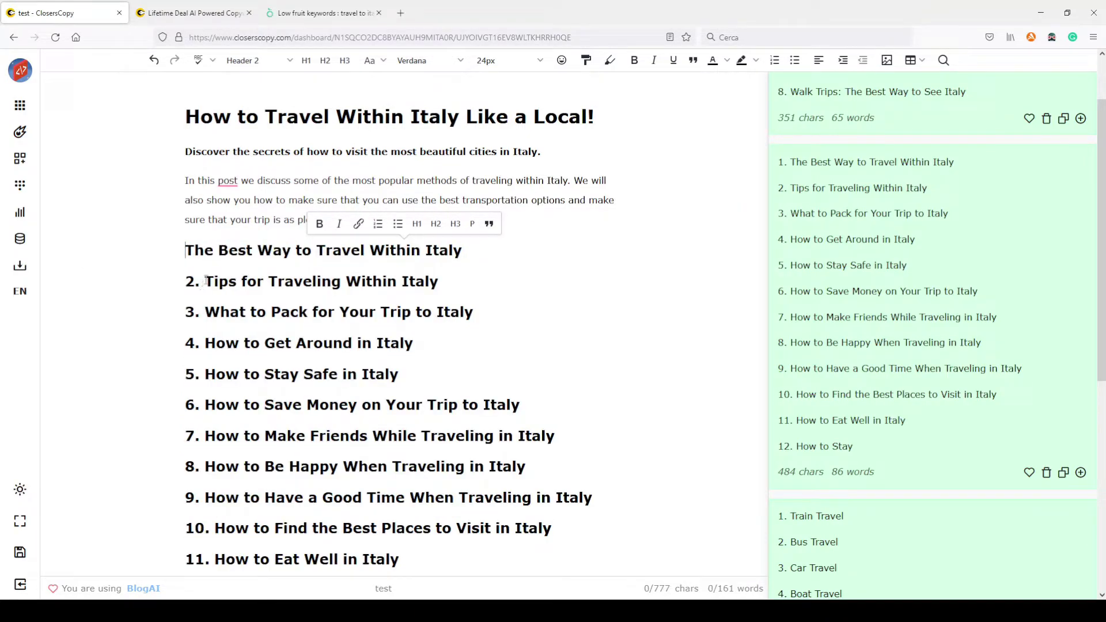
left_click_drag(206, 281, 131, 292)
key("BackSpace")
key("BackSpace")
left_click_drag(207, 312, 185, 406)
key("BackSpace")
key("BackSpace")
key("BackSpace")
left_click_drag(207, 467, 185, 468)
key("BackSpace")
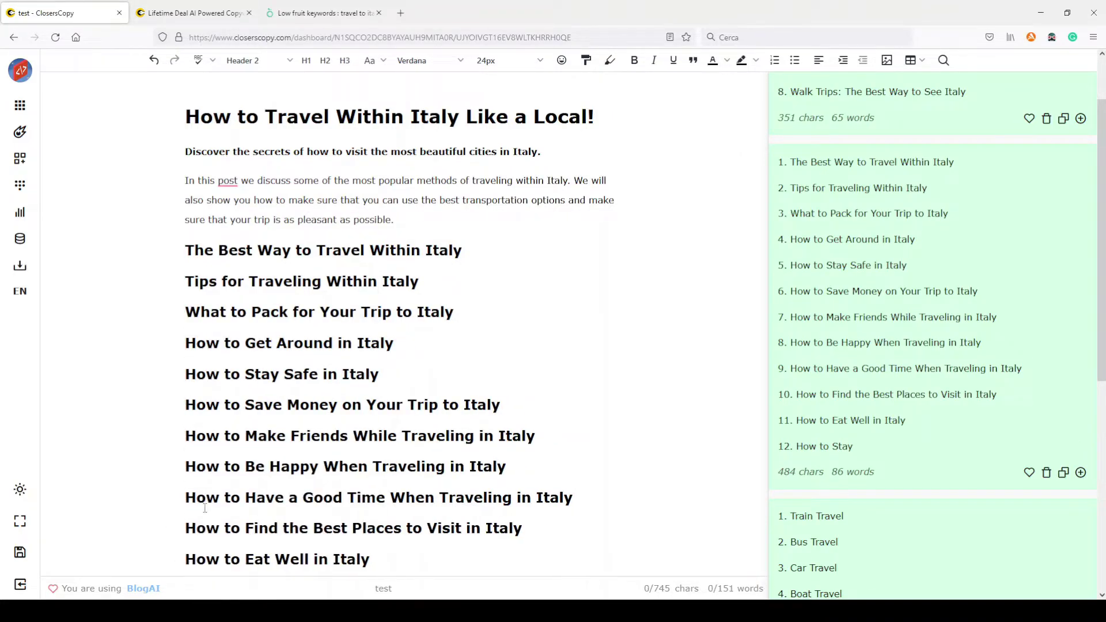
Step: Generate introductions from the title text "How to Travel Within Italy Like a Local" and look through the suggestions
scroll(879, 295, "up", 10)
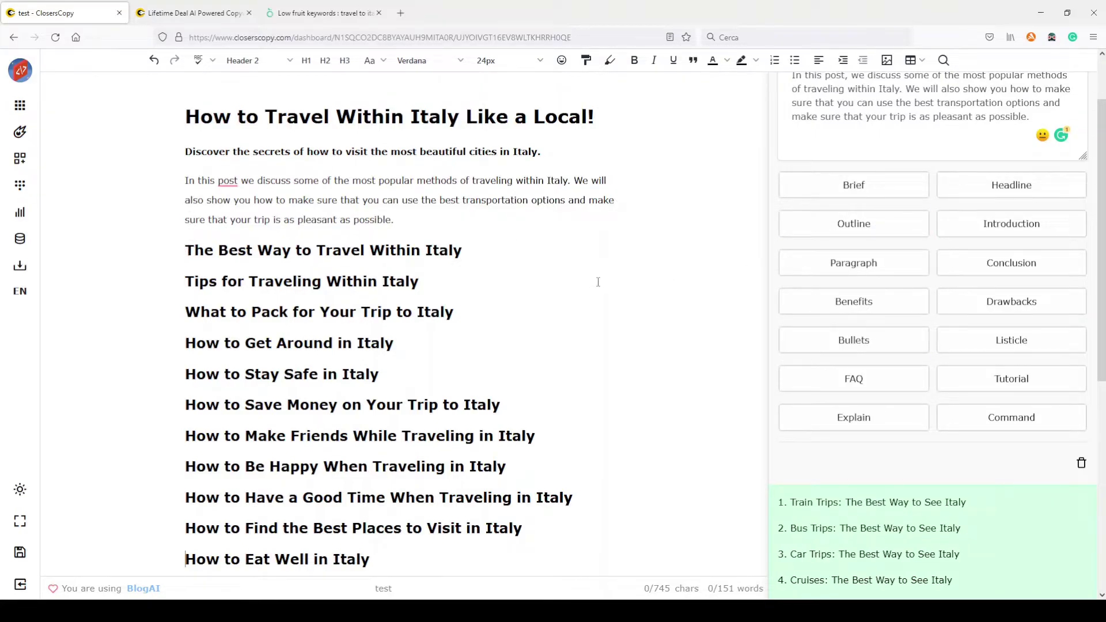
scroll(598, 282, "up", 1)
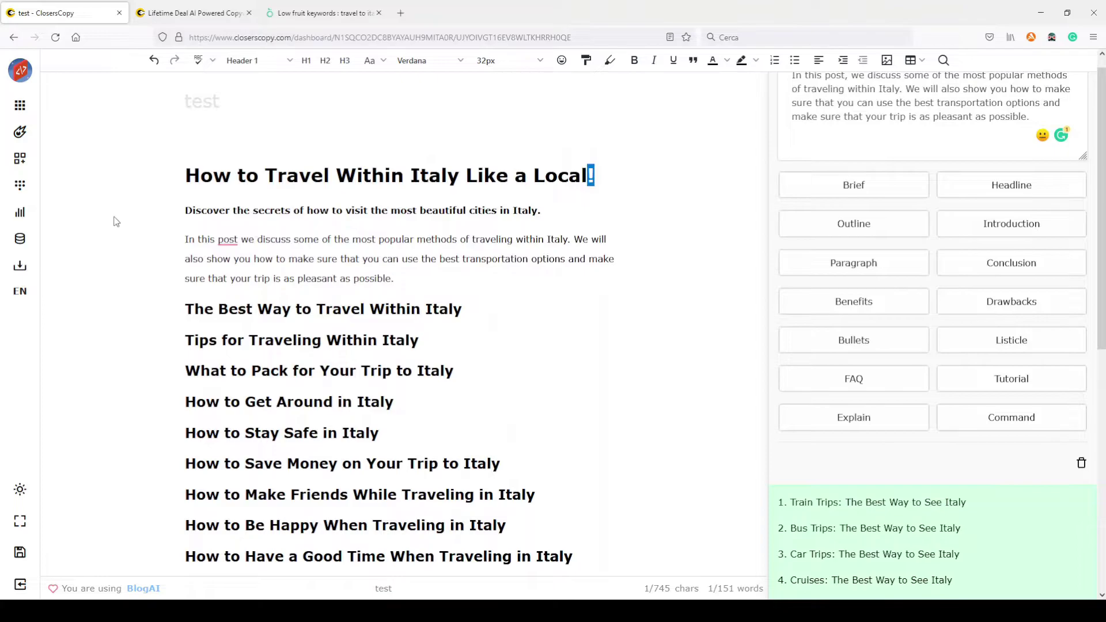
left_click_drag(588, 175, 138, 185)
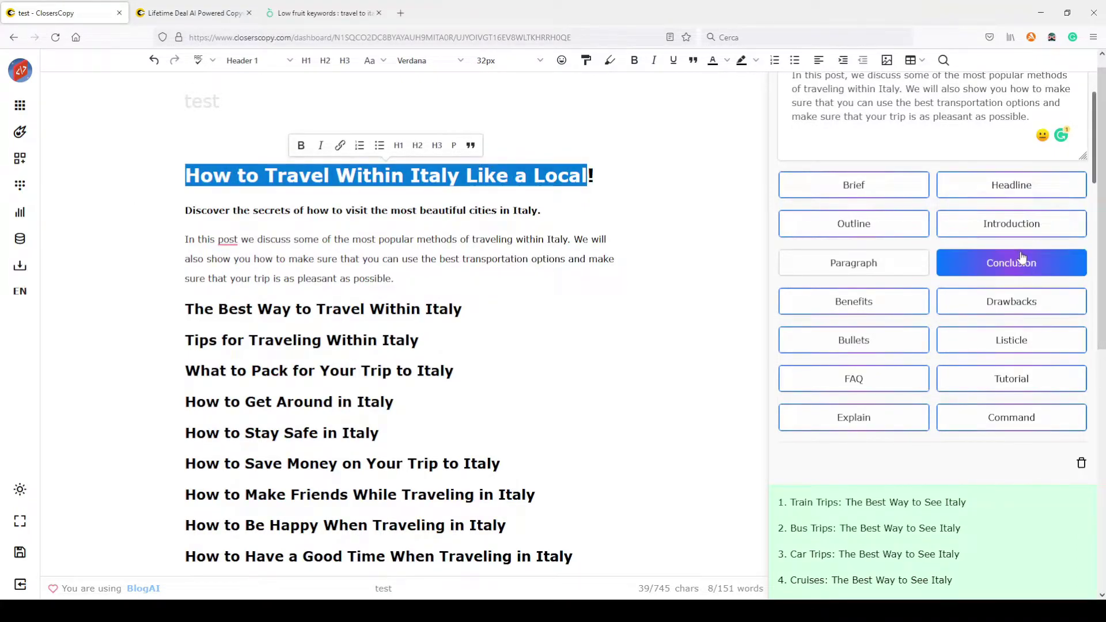
left_click(1011, 226)
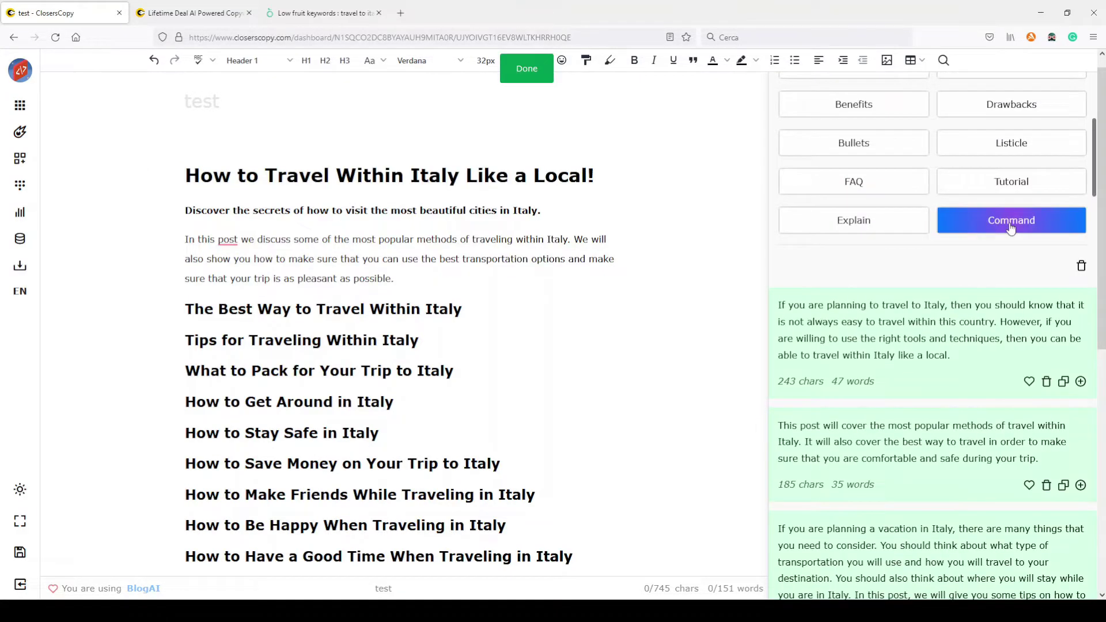
scroll(962, 269, "down", 4)
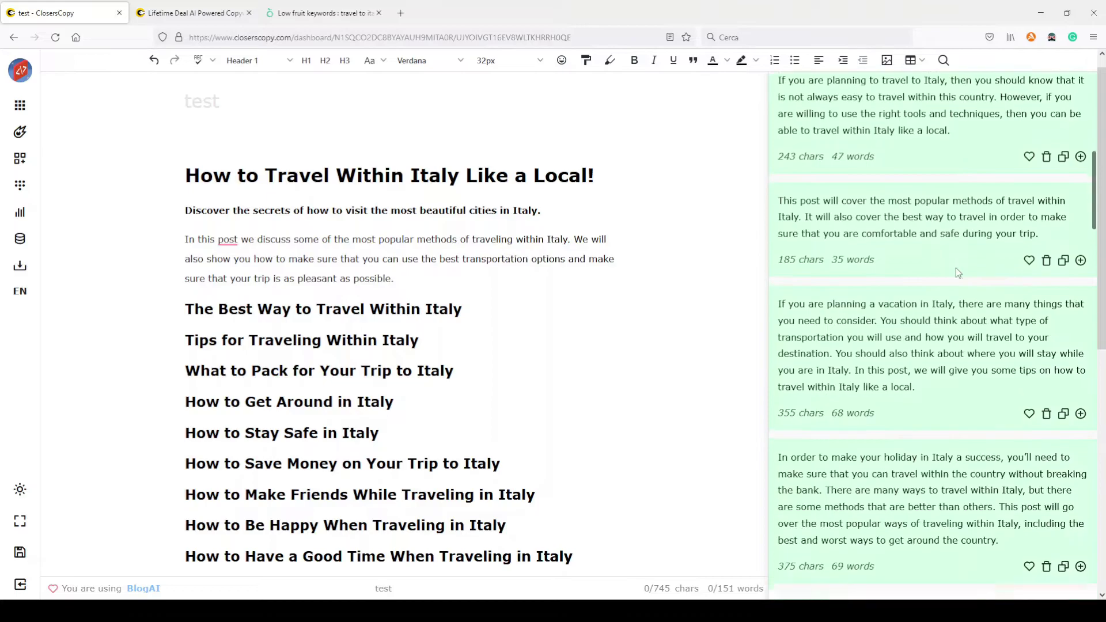
scroll(956, 268, "down", 3)
scroll(951, 264, "up", 1)
scroll(951, 265, "up", 6)
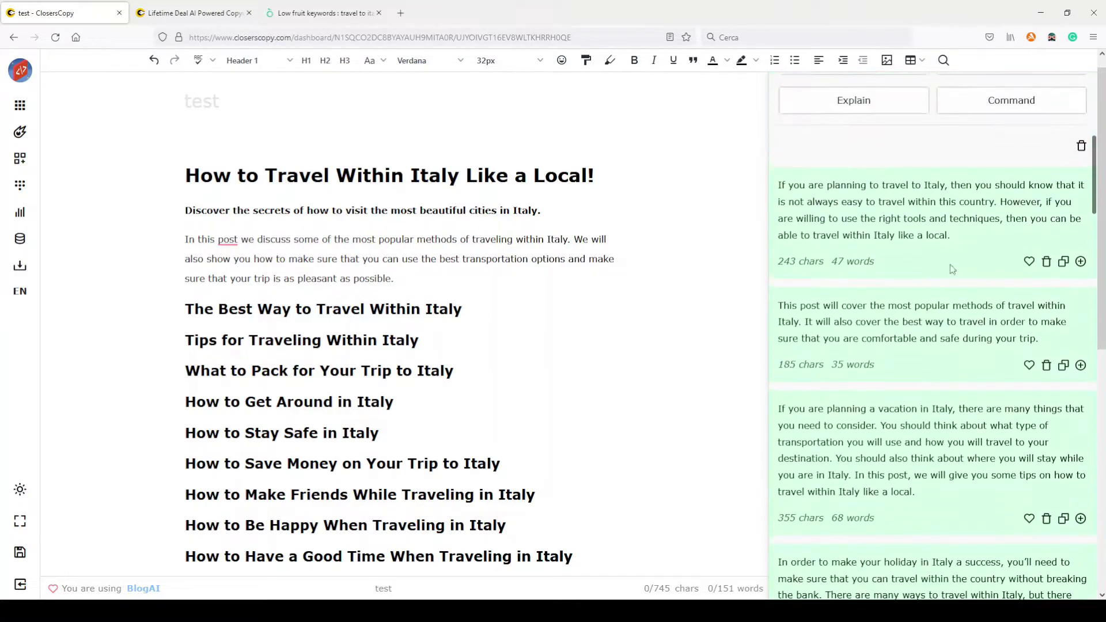
scroll(949, 265, "down", 4)
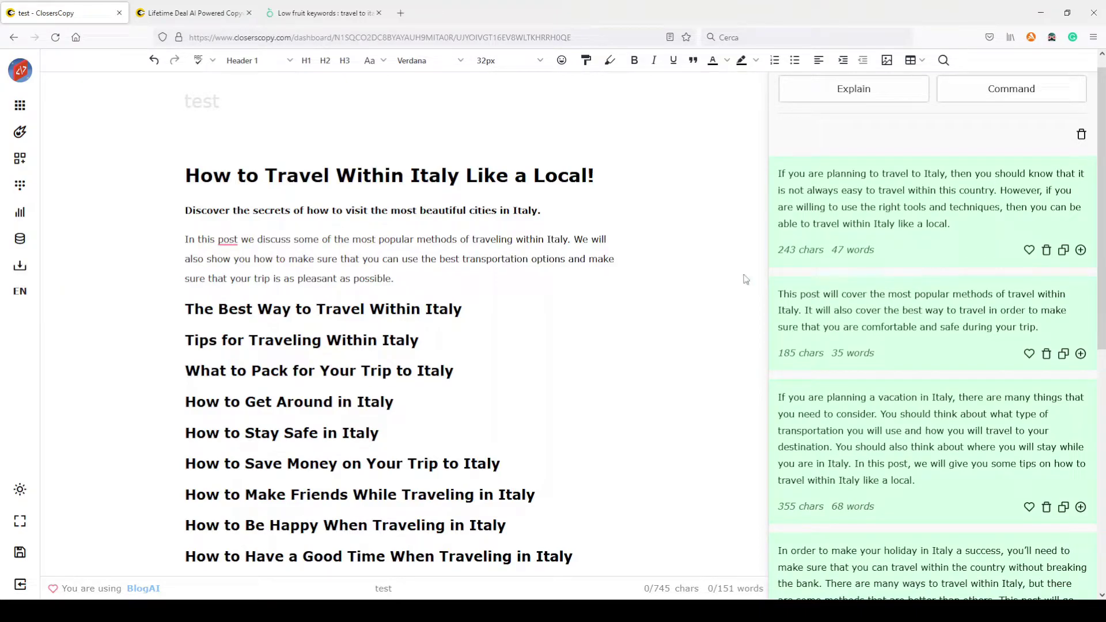
Step: Insert the introduction beginning "If you are planning a vacation in Italy" below the first paragraph and delete the blank lines after it
left_click(410, 279)
key("Return")
key("Return")
left_click(266, 301)
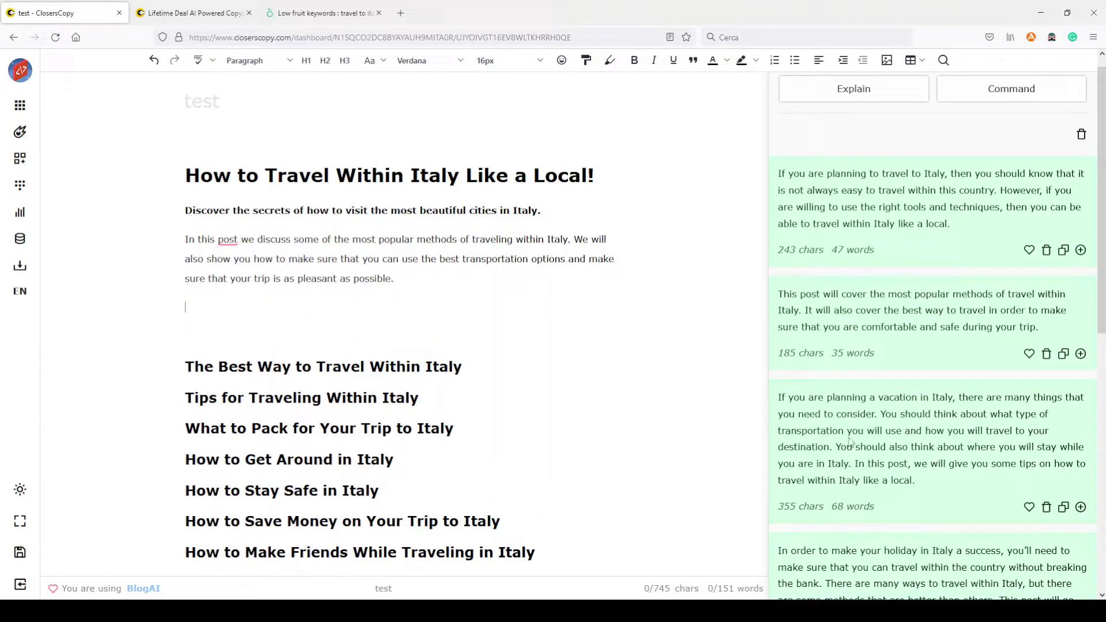
left_click(1080, 507)
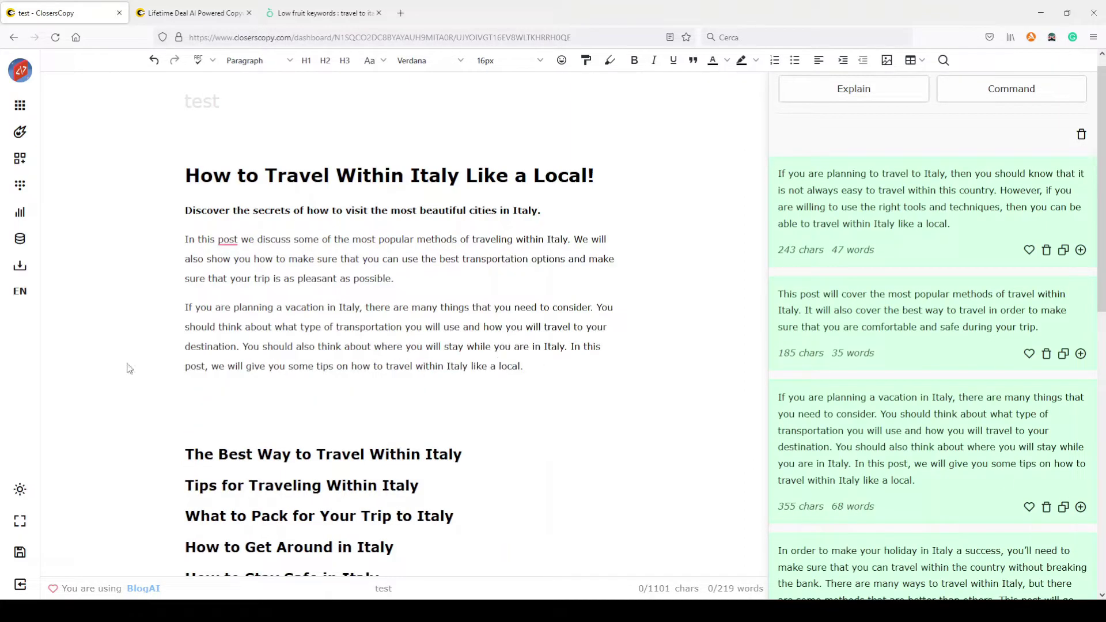
left_click(188, 395)
key("Delete")
key("Delete")
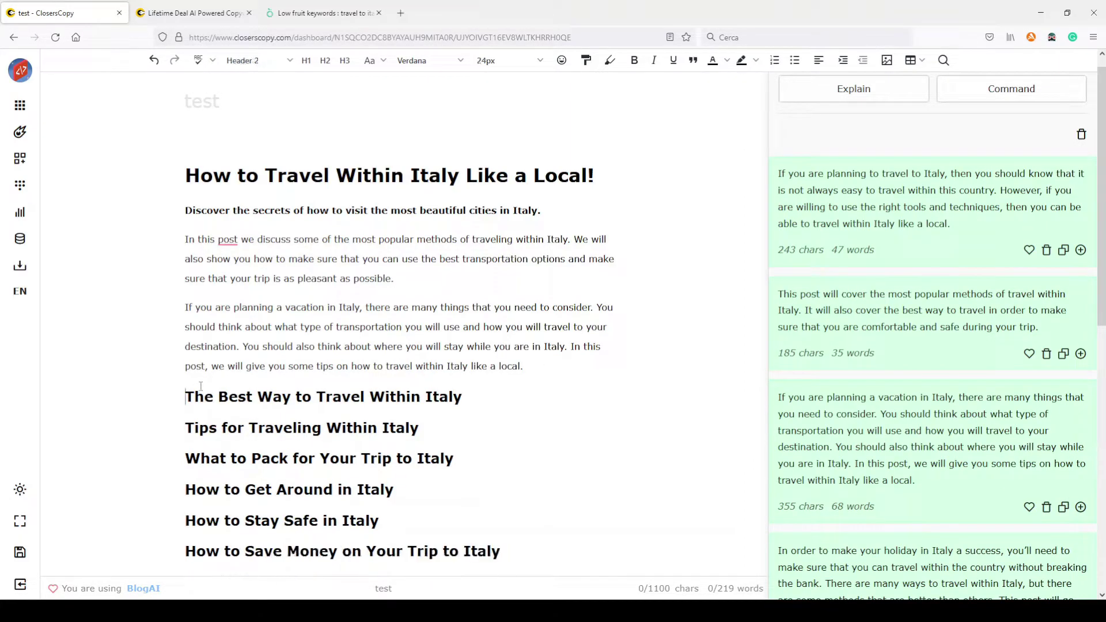
scroll(554, 308, "down", 3)
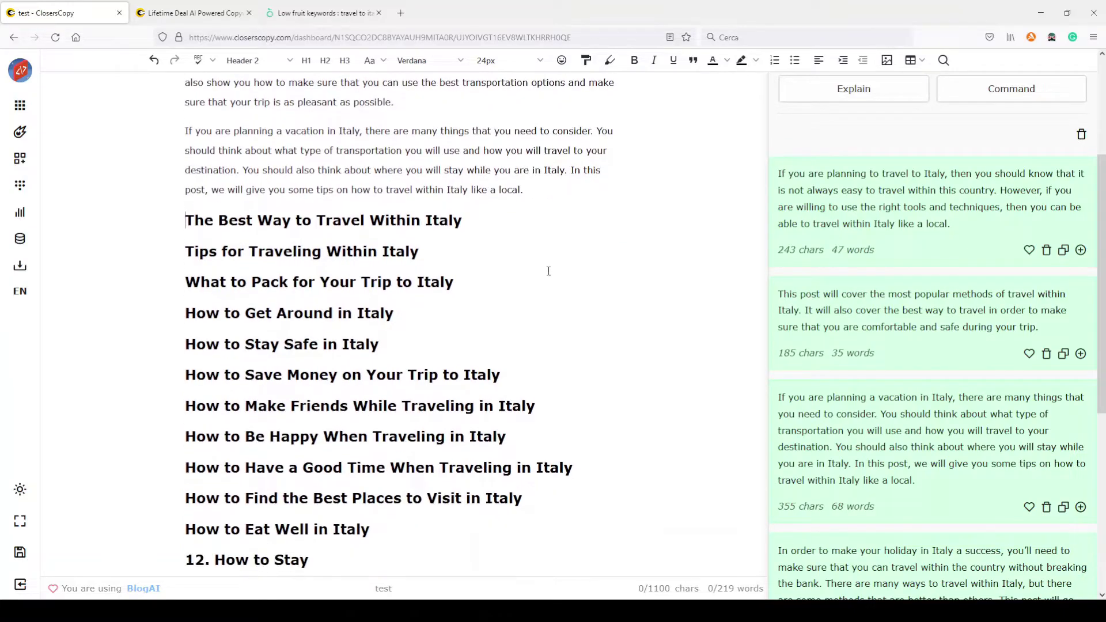
scroll(959, 258, "up", 2)
scroll(958, 257, "up", 4)
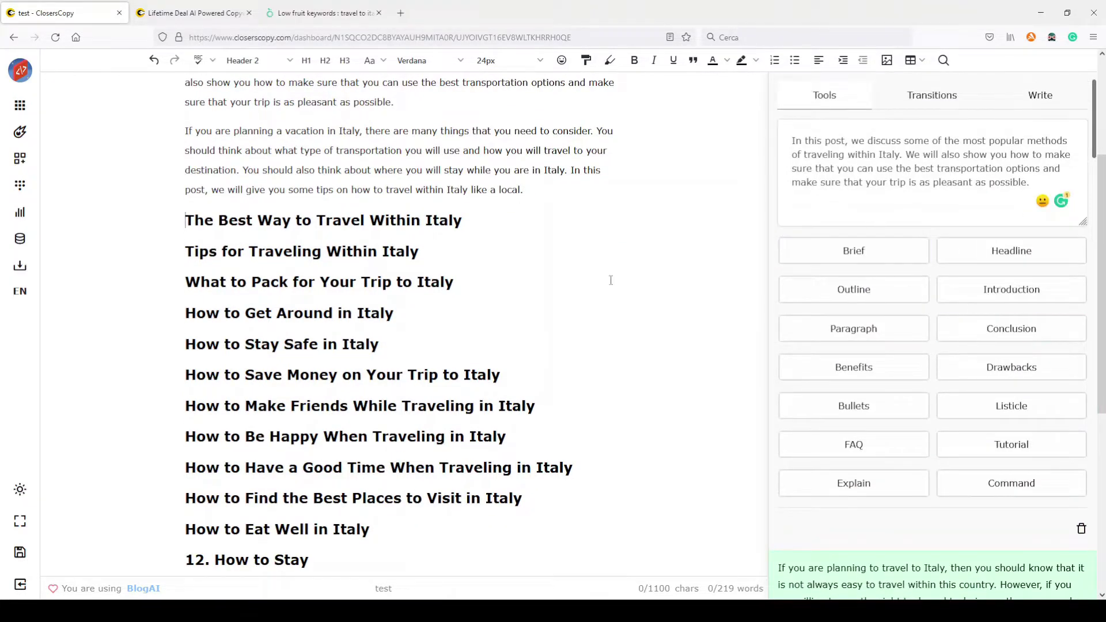
scroll(423, 255, "down", 1)
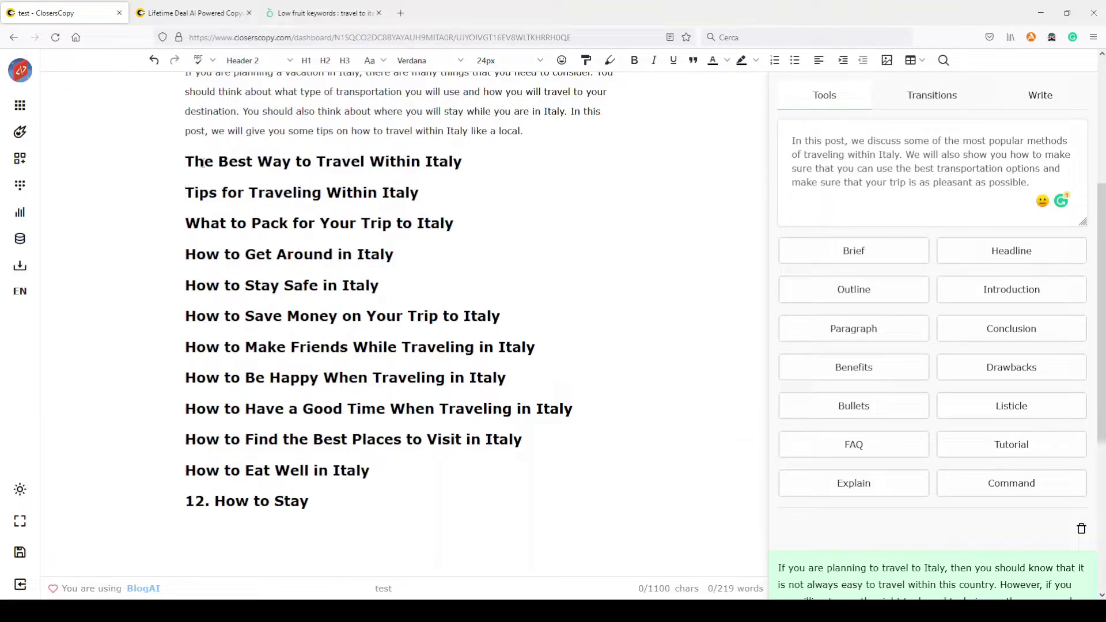
Step: Generate introductions from the heading "The Best Way to Travel Within Italy" and insert the one beginning "When planning a vacation" beneath it
key("Return")
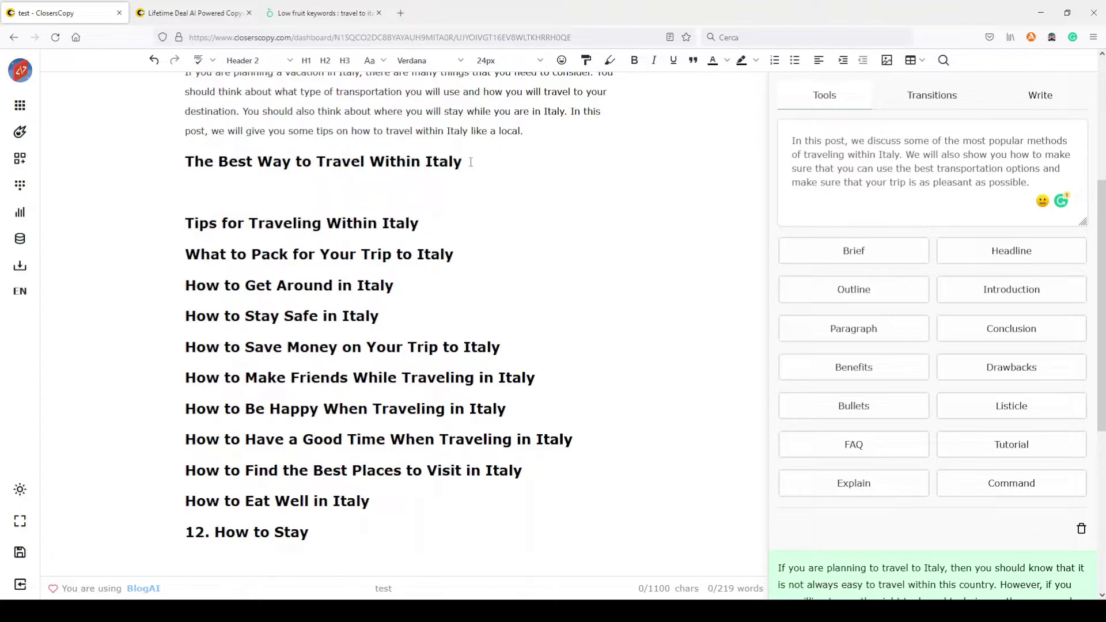
mouse_move(471, 161)
left_mouse_down()
mouse_move(190, 162)
mouse_move(463, 162)
left_mouse_up()
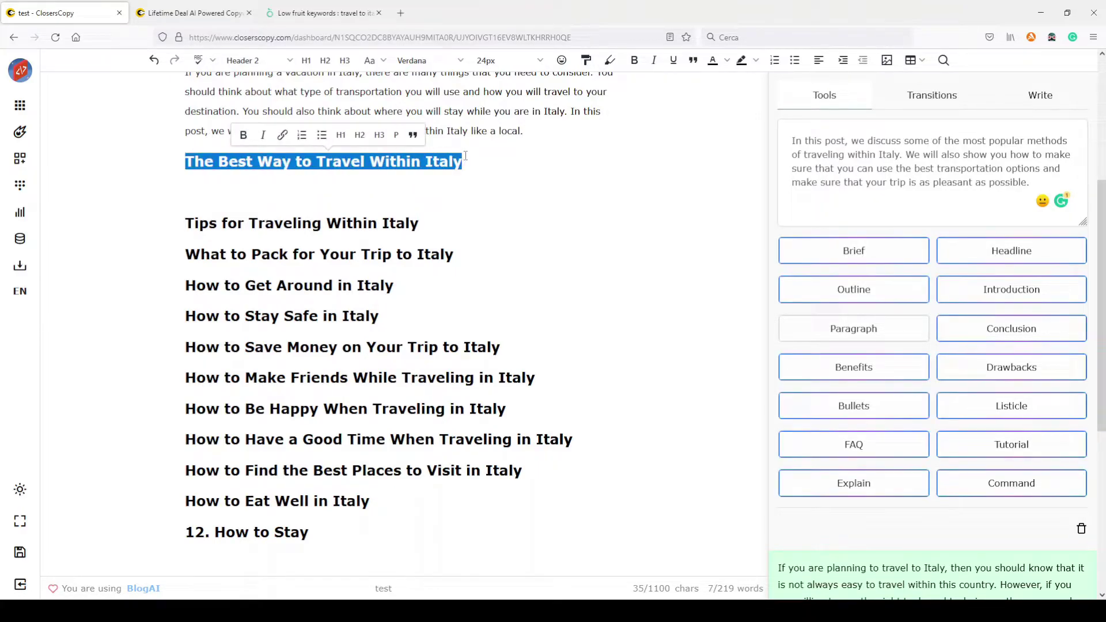
left_click(1007, 296)
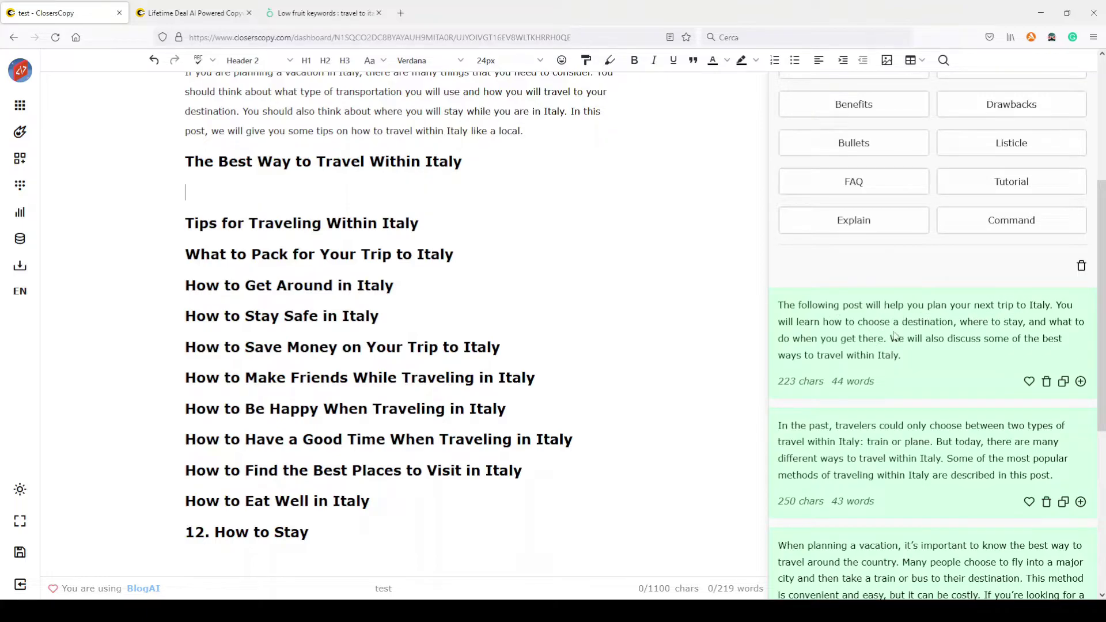
scroll(932, 352, "down", 3)
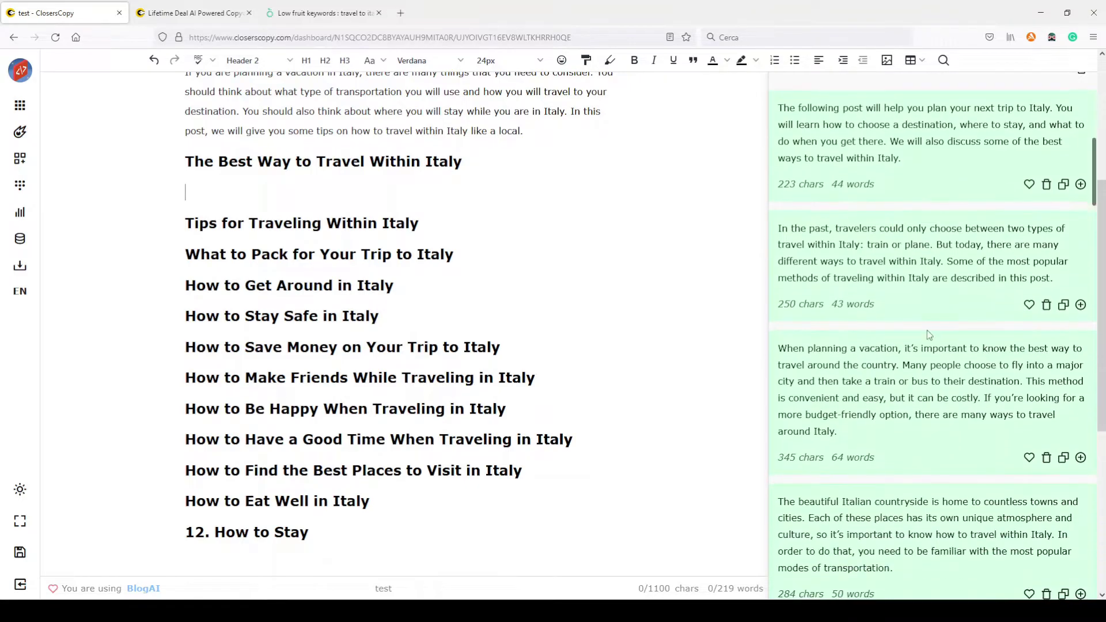
scroll(929, 334, "down", 2)
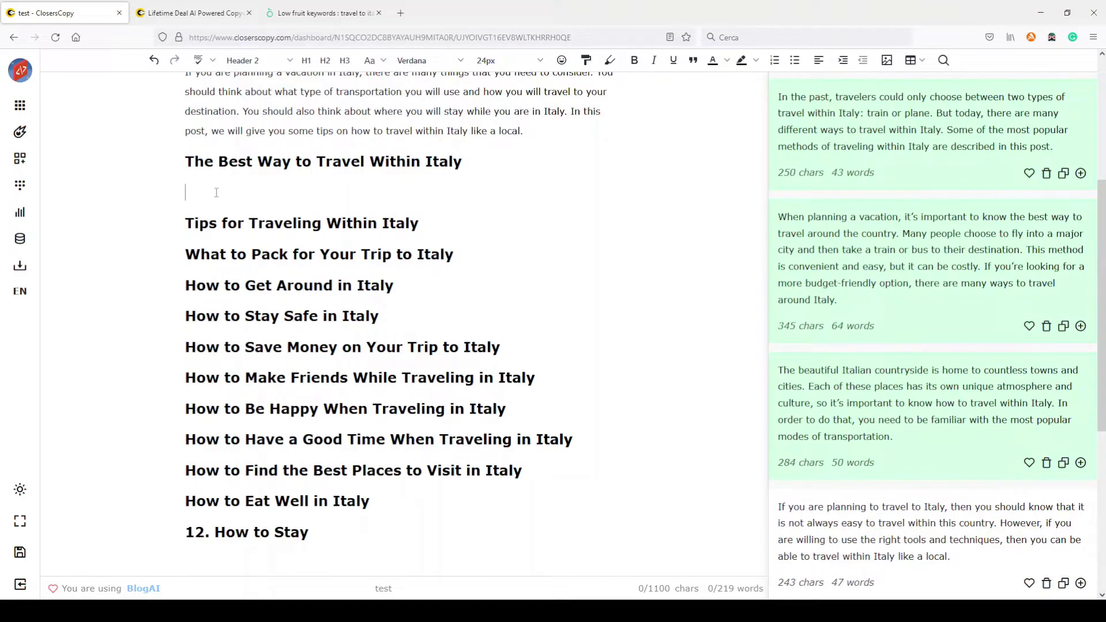
left_click(1080, 326)
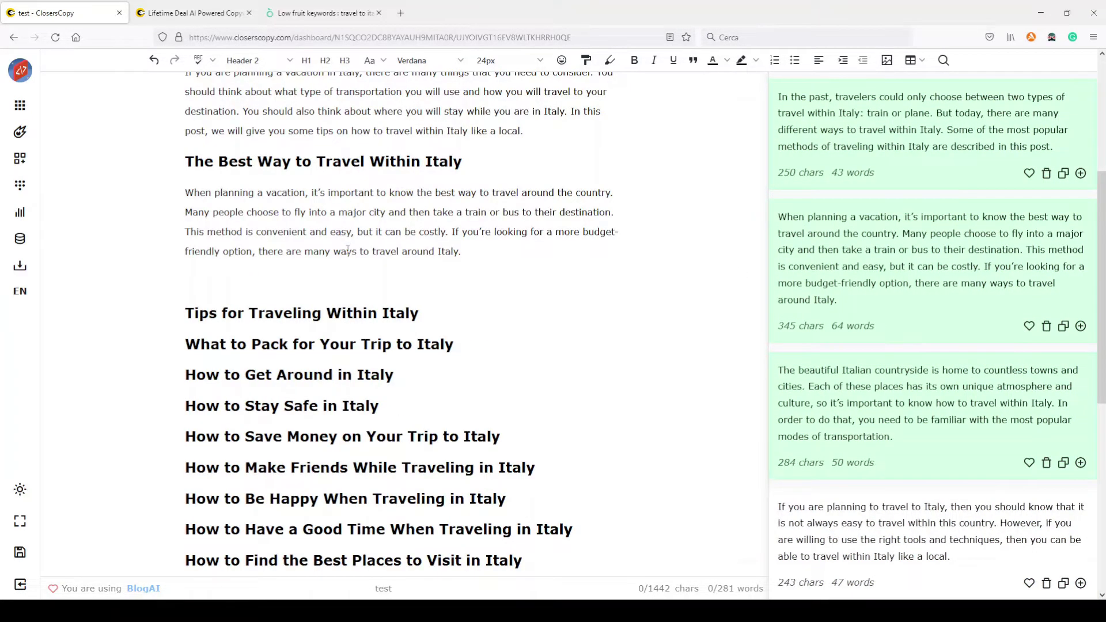
Step: Generate paragraphs from the whole "When planning a vacation" text and insert the one beginning "You can hire a private driver" below it
scroll(623, 314, "up", 3)
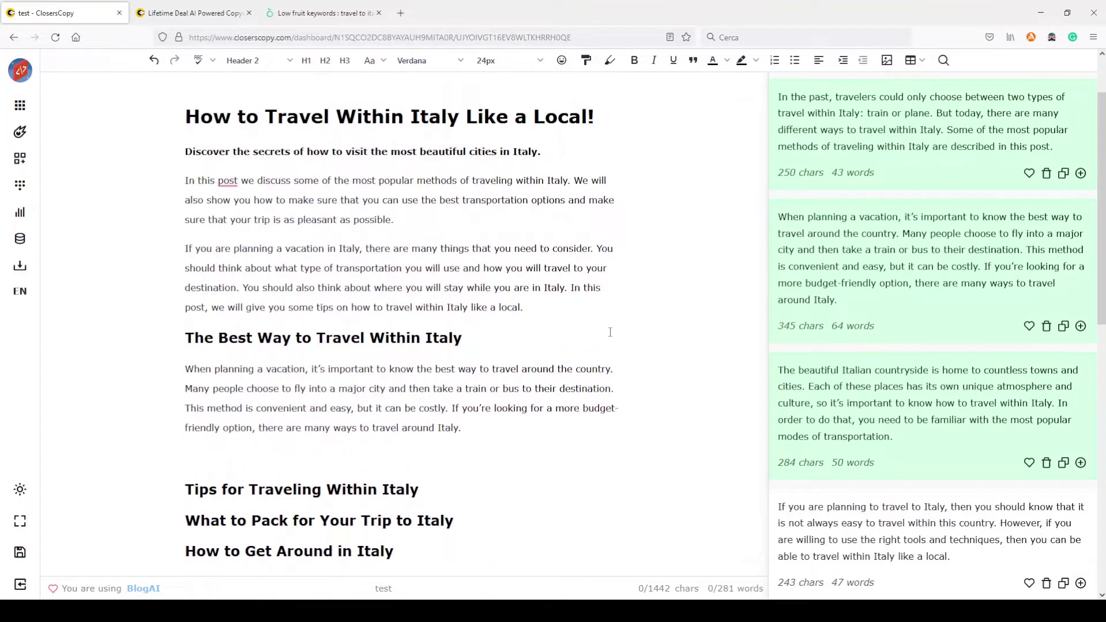
scroll(883, 316, "up", 5)
scroll(882, 317, "up", 3)
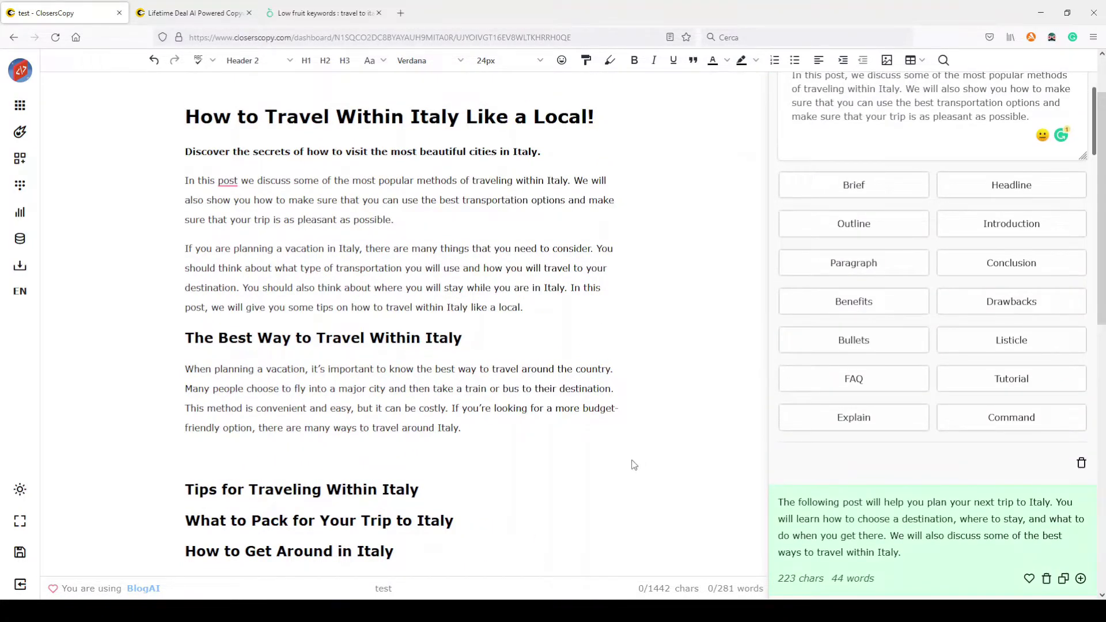
left_click_drag(464, 428, 185, 369)
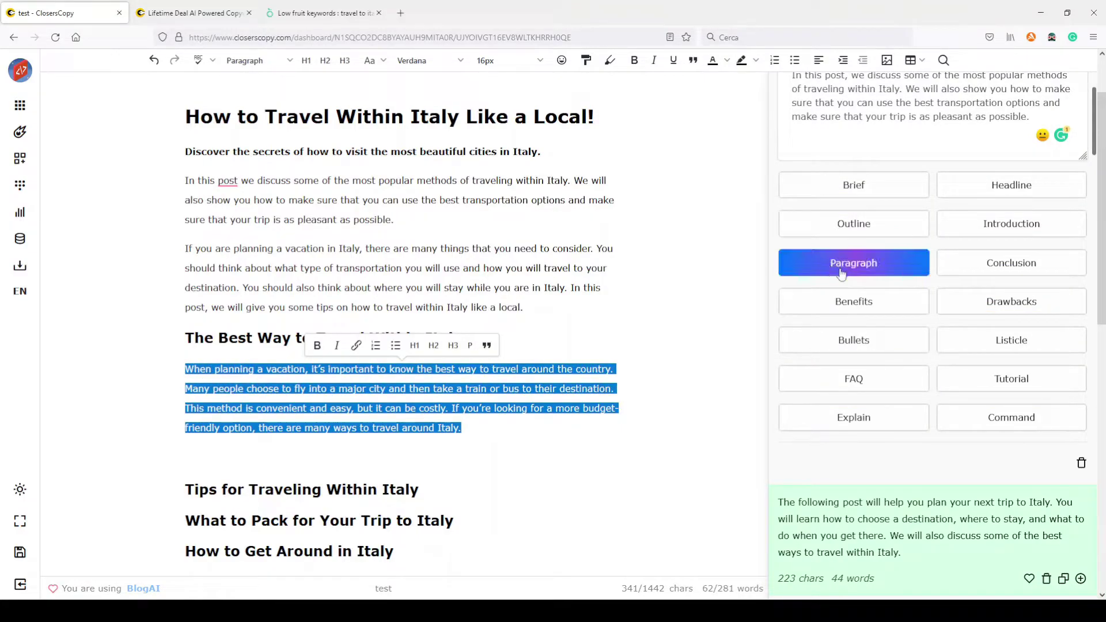
left_click(874, 268)
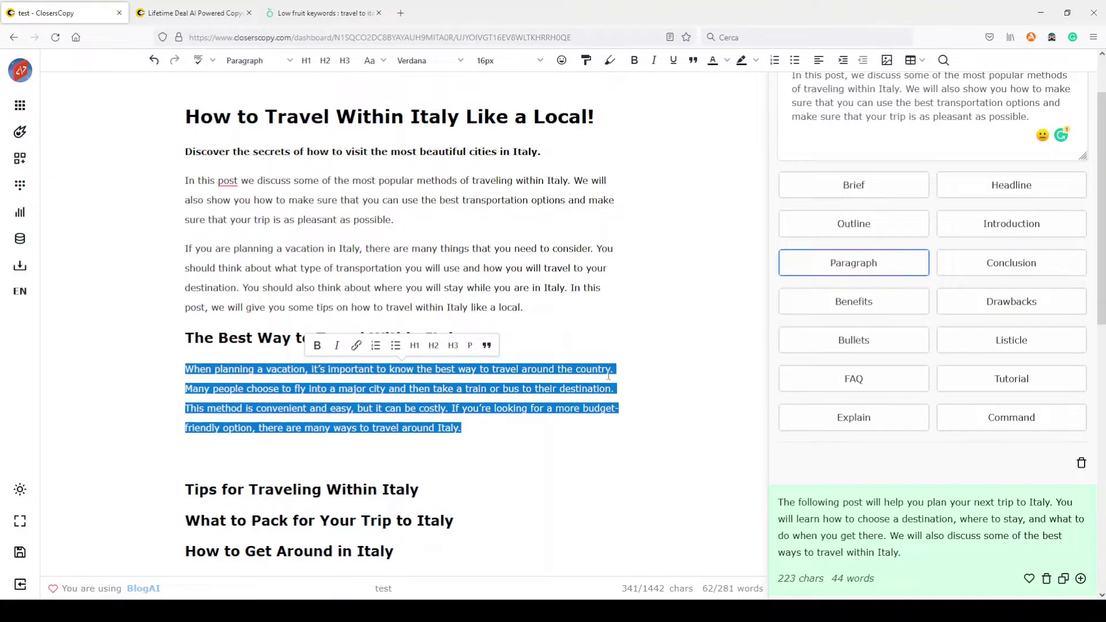
left_click(464, 429)
left_click_drag(464, 429, 408, 410)
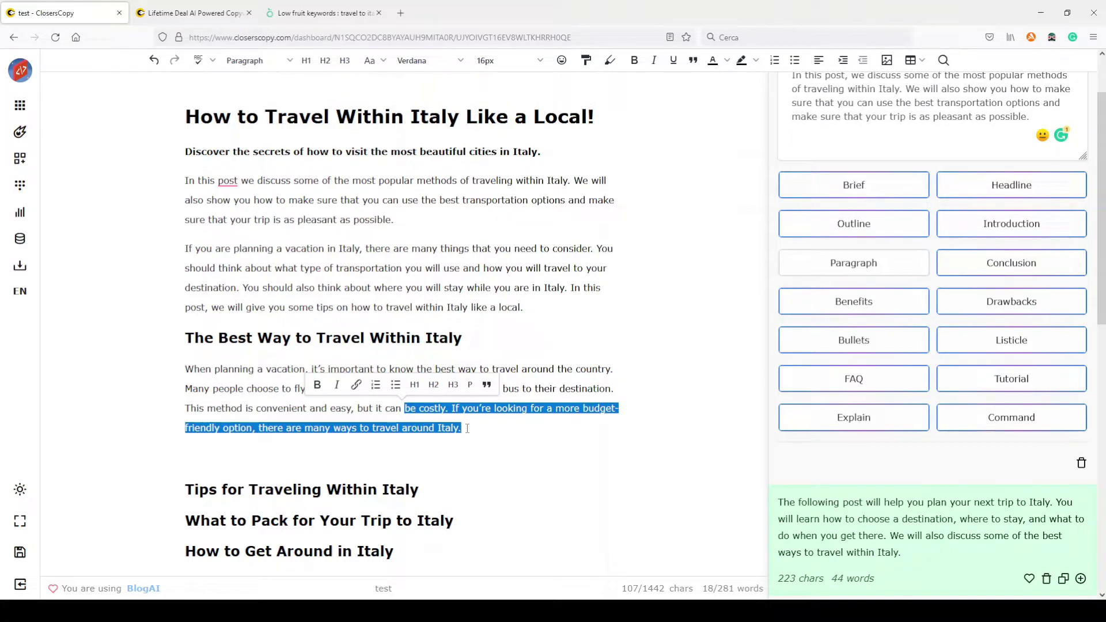
left_click_drag(467, 429, 188, 373)
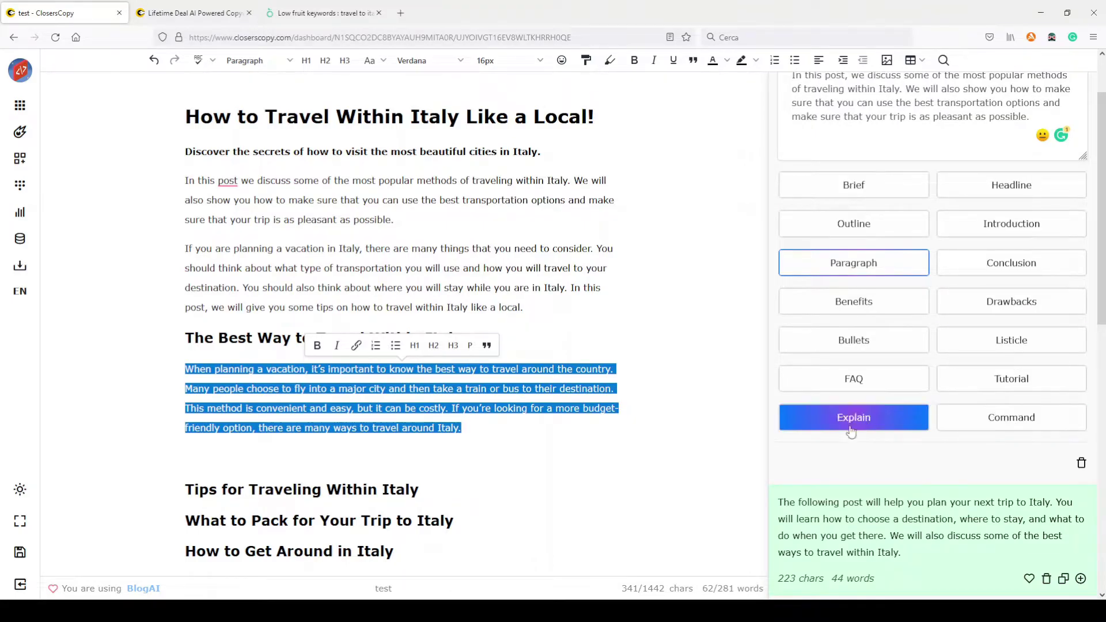
left_click(842, 262)
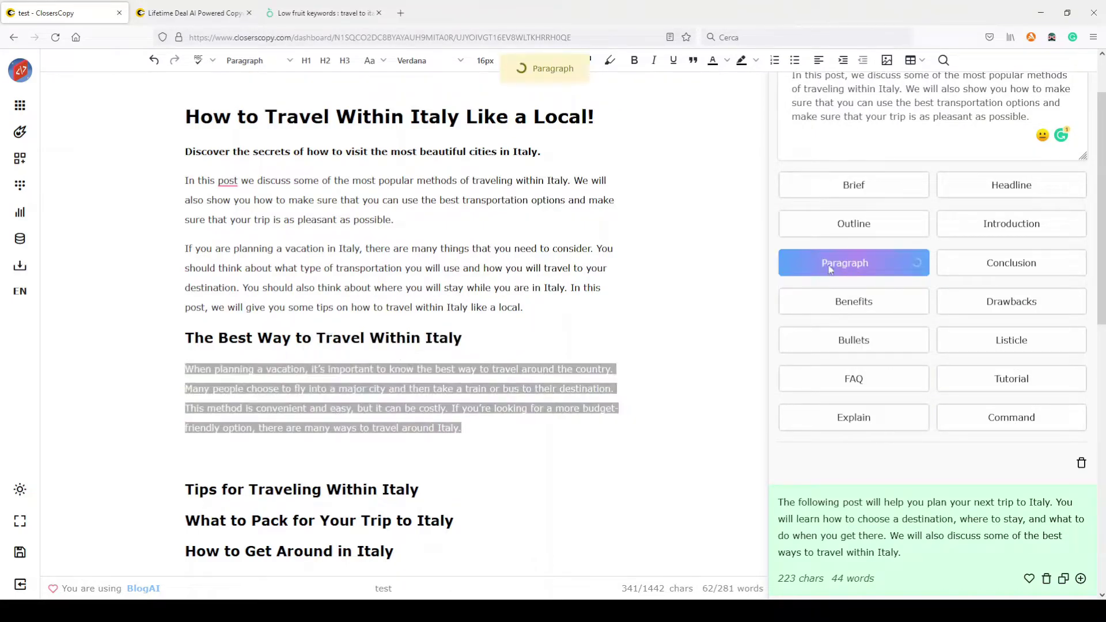
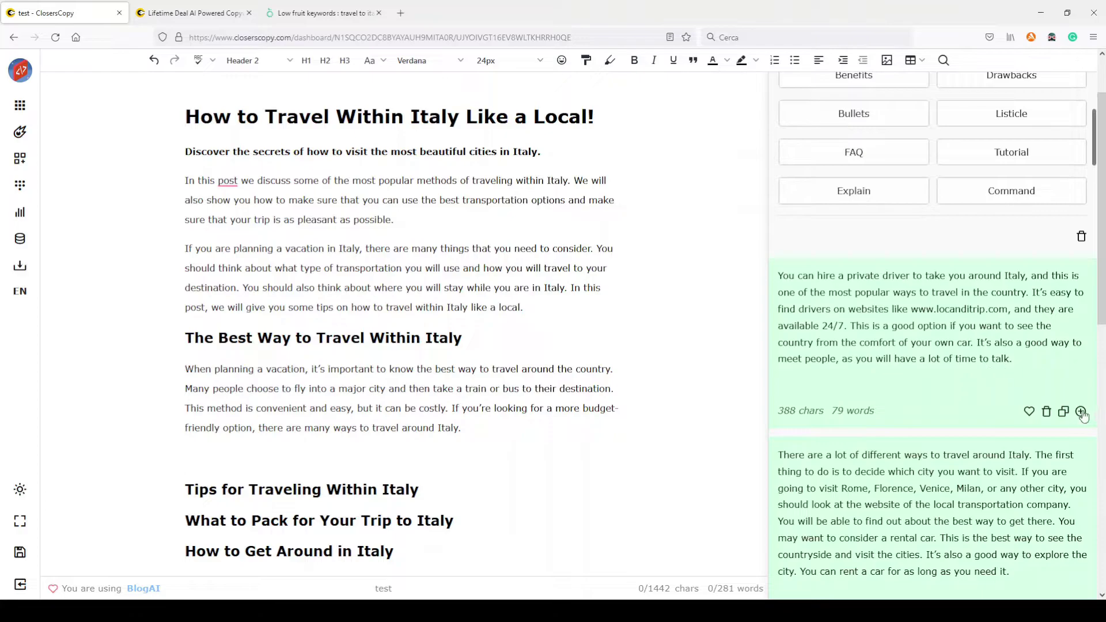
left_click(1081, 412)
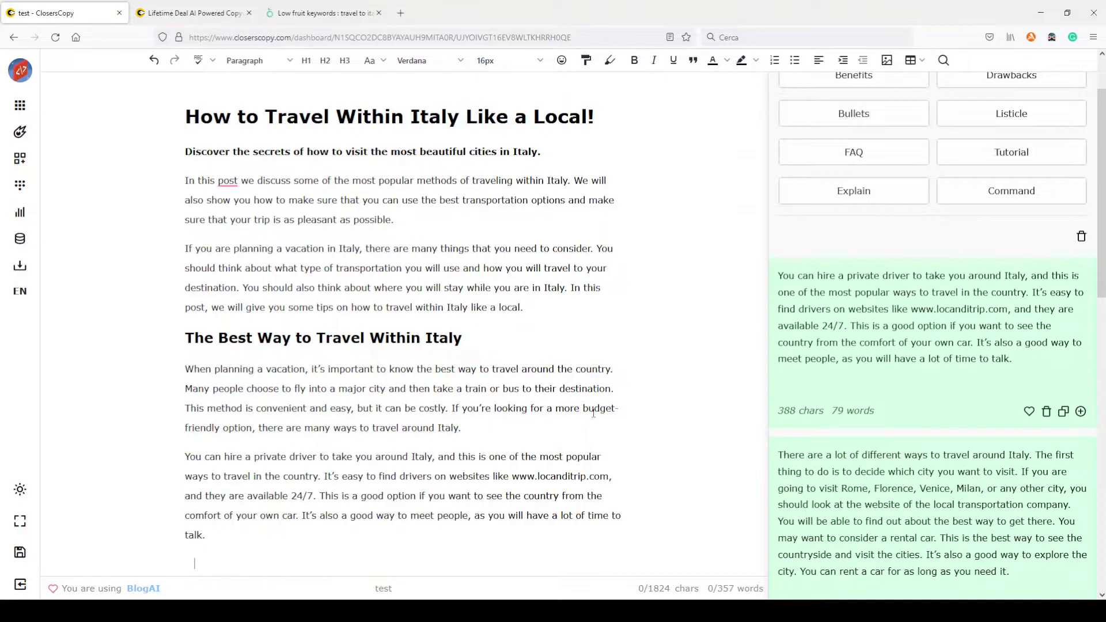
Step: Delete the blank lines between the private driver paragraph and the heading "Tips for Traveling Within Italy"
scroll(849, 334, "up", 5)
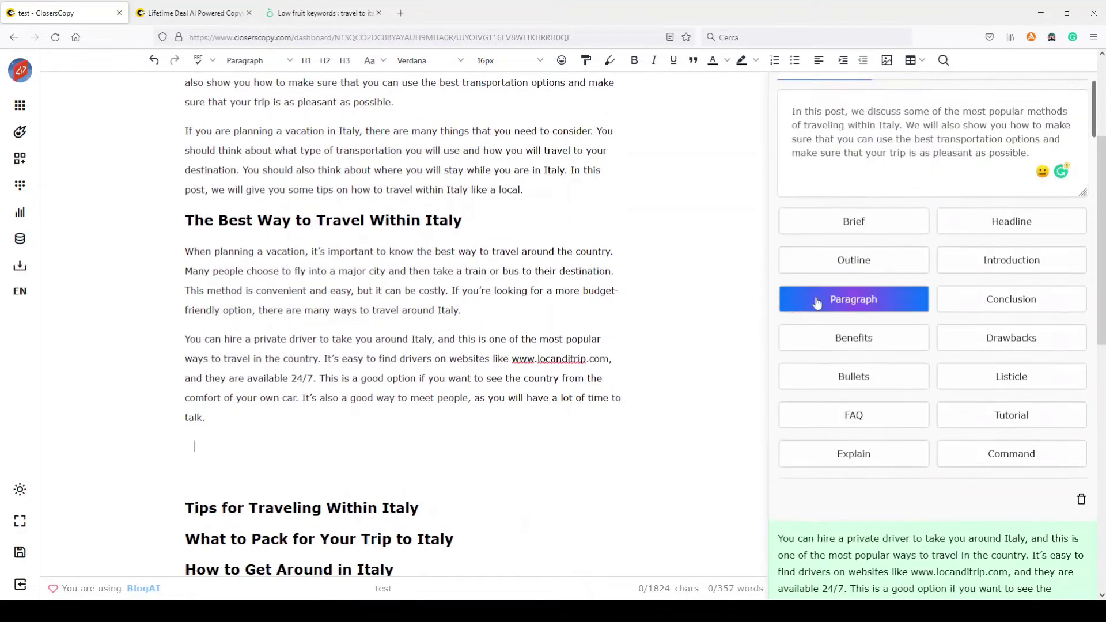
scroll(318, 344, "down", 1)
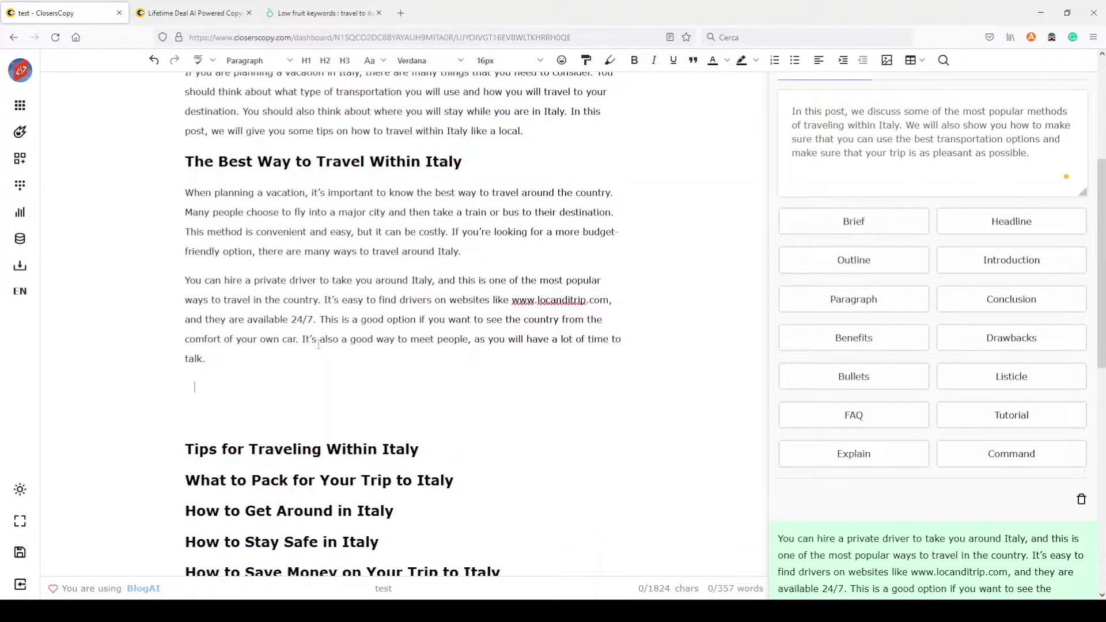
key("BackSpace")
key("Delete")
key("Delete")
key("Delete")
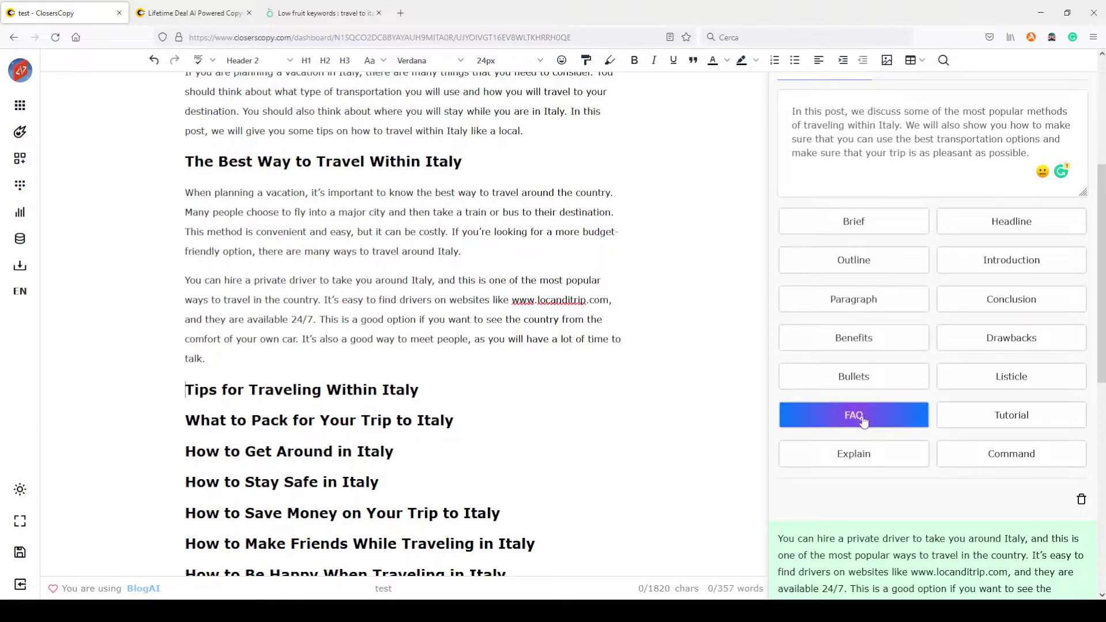
Step: Delete the leading number from the last outline heading, "How to Stay"
scroll(276, 474, "down", 4)
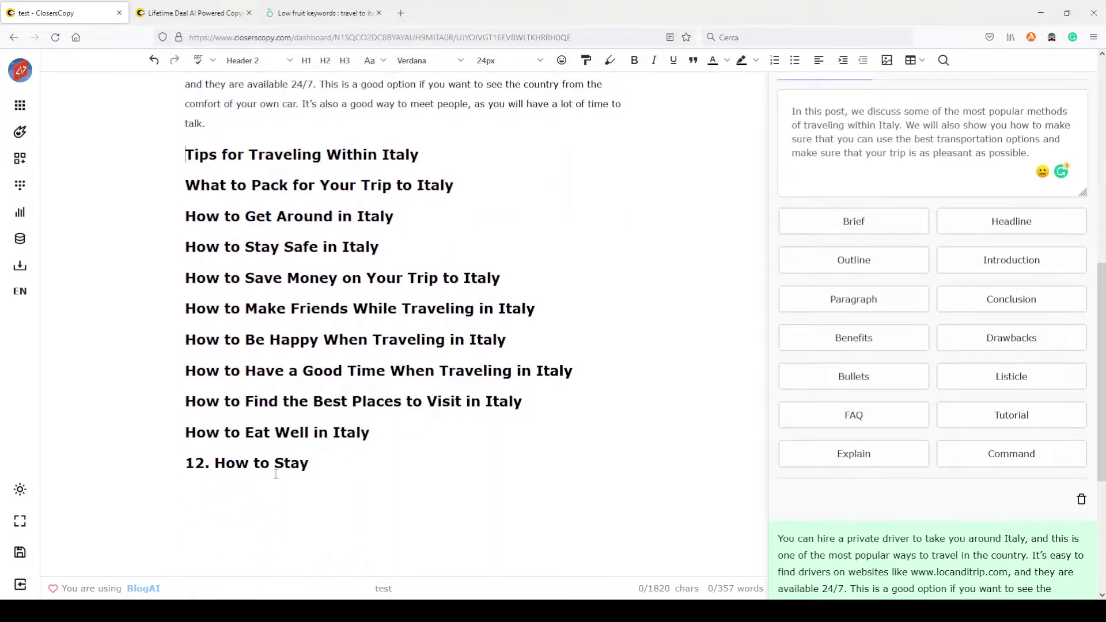
left_click_drag(216, 463, 185, 463)
key("BackSpace")
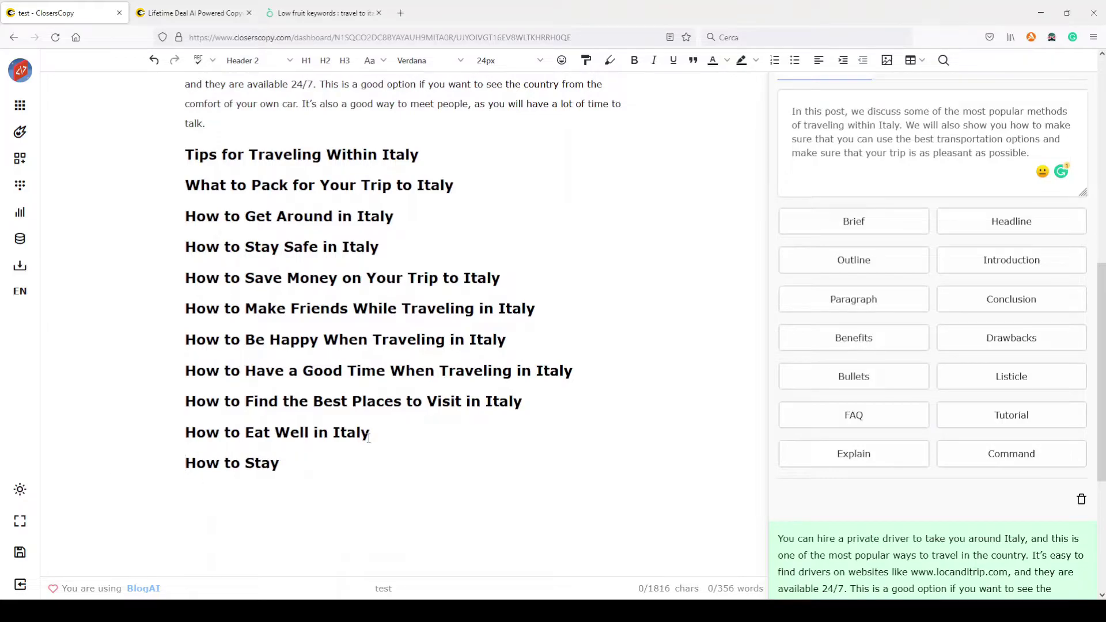
Step: Generate FAQs from the title text "How to Travel Within Italy Like a Local" and read through the suggested questions and answers
scroll(369, 438, "up", 8)
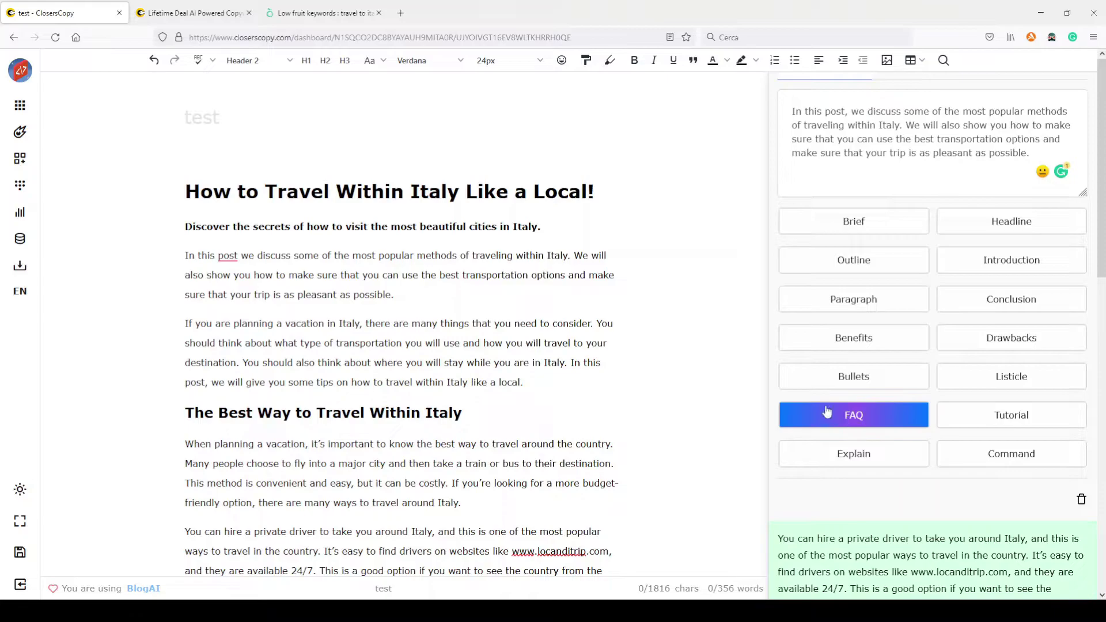
left_click_drag(188, 192, 586, 192)
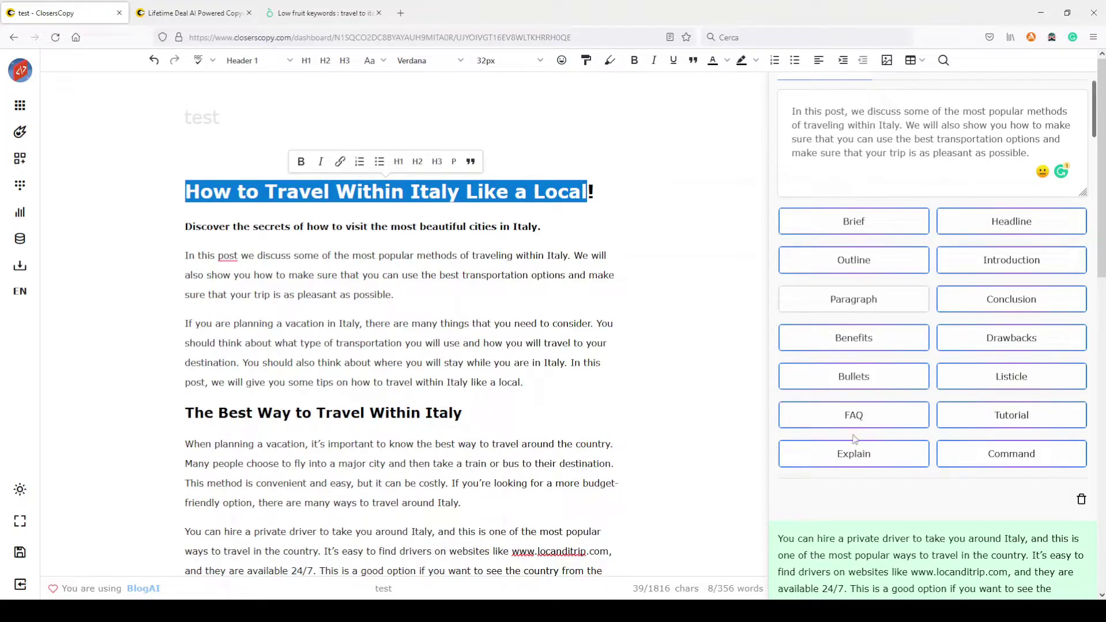
left_click(858, 415)
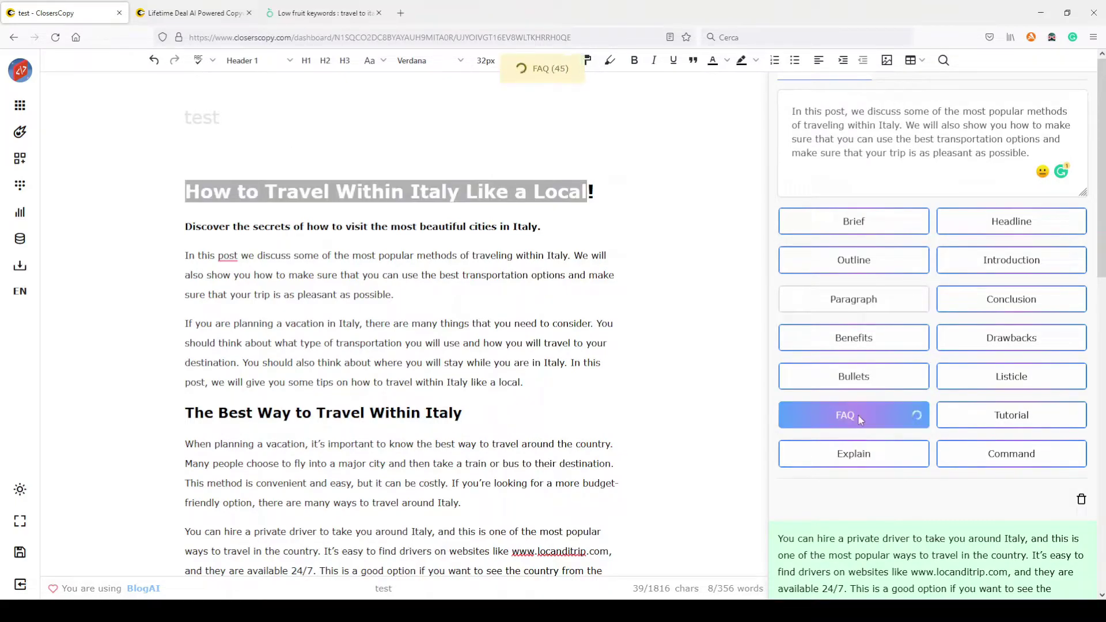
scroll(870, 409, "up", 3)
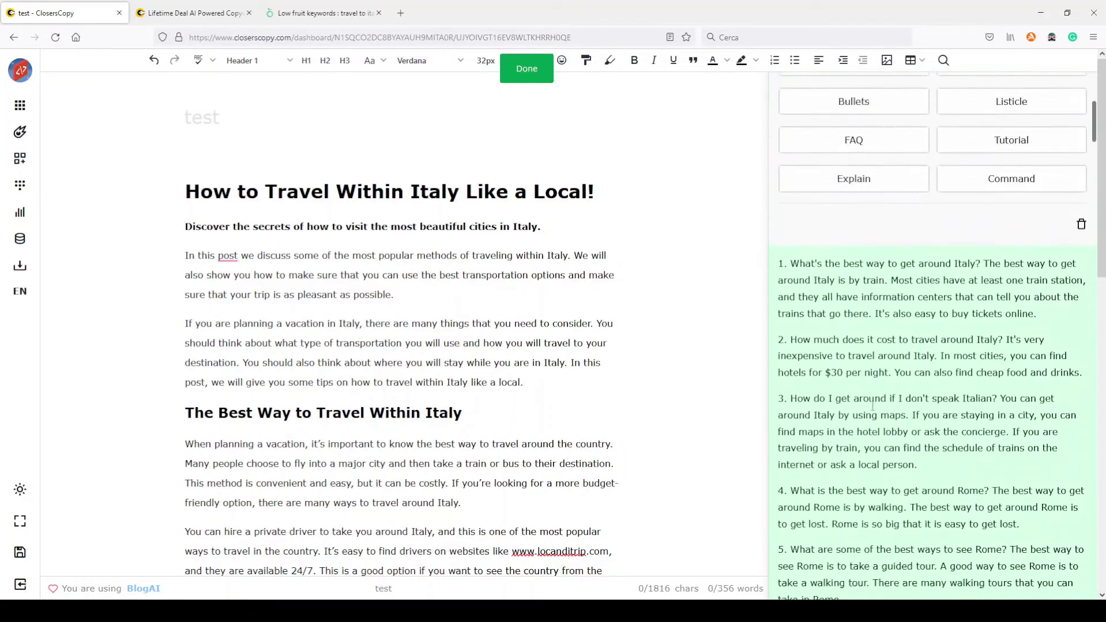
scroll(855, 377, "down", 8)
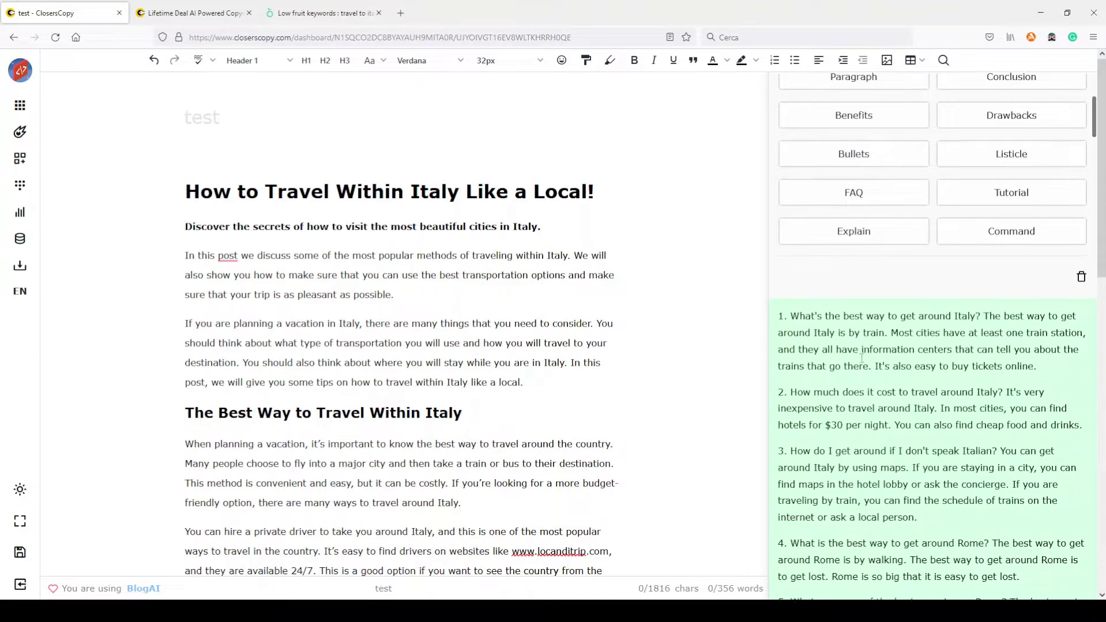
scroll(861, 361, "down", 9)
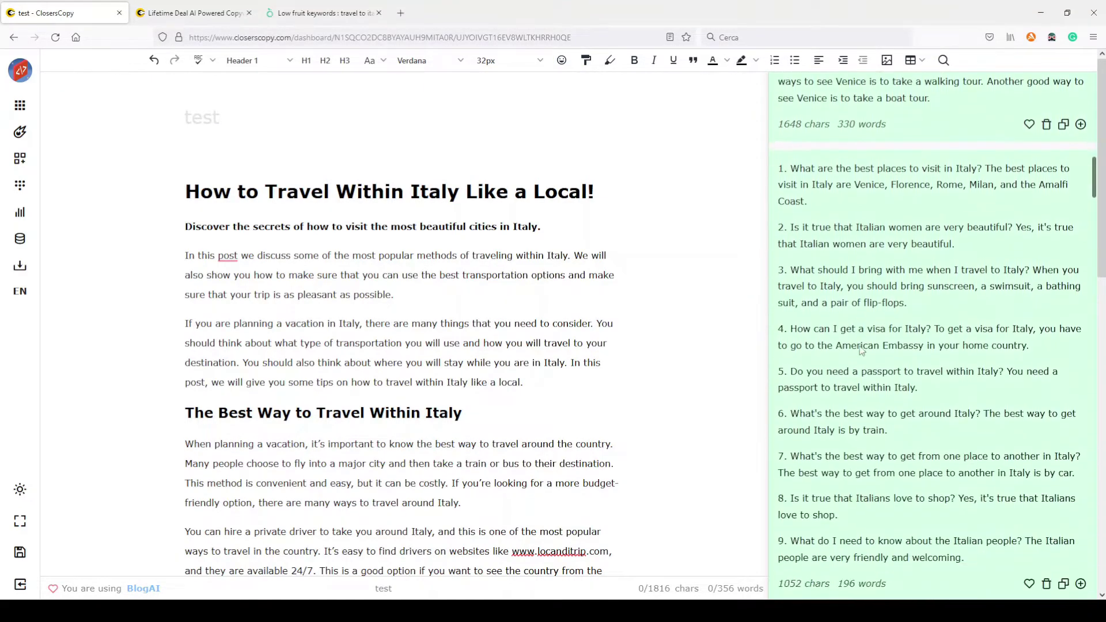
scroll(862, 346, "up", 15)
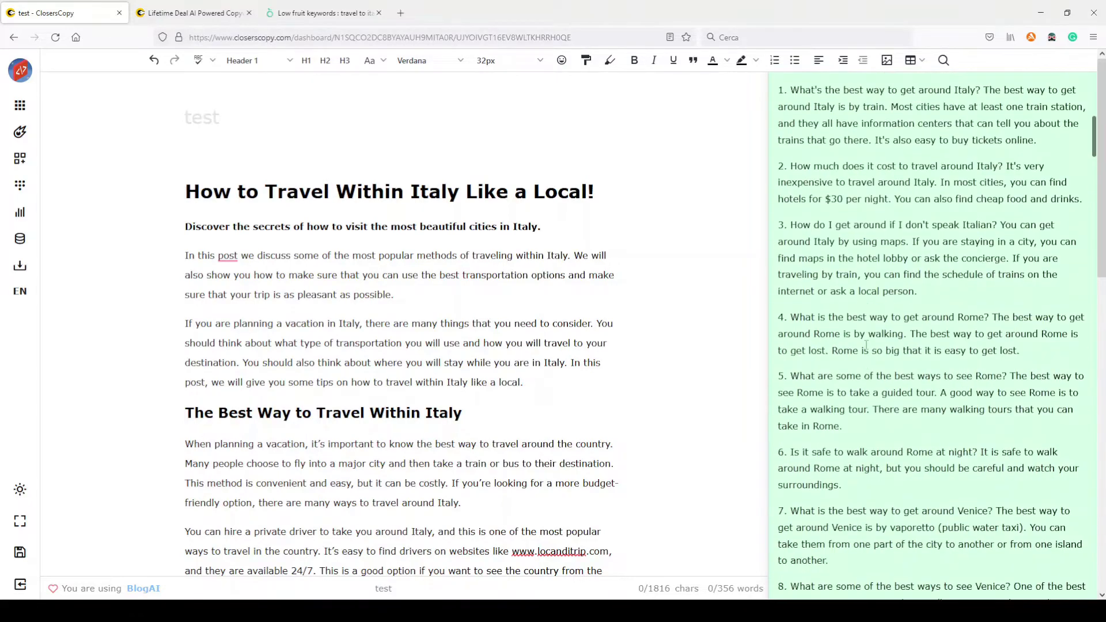
scroll(865, 348, "down", 1)
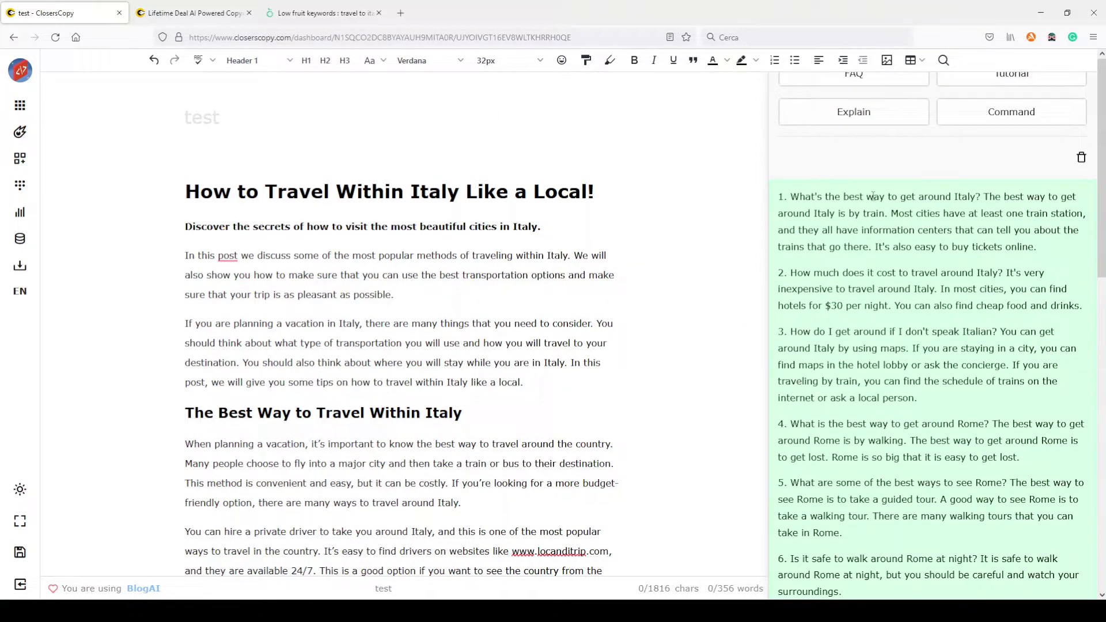
left_click_drag(990, 196, 1038, 253)
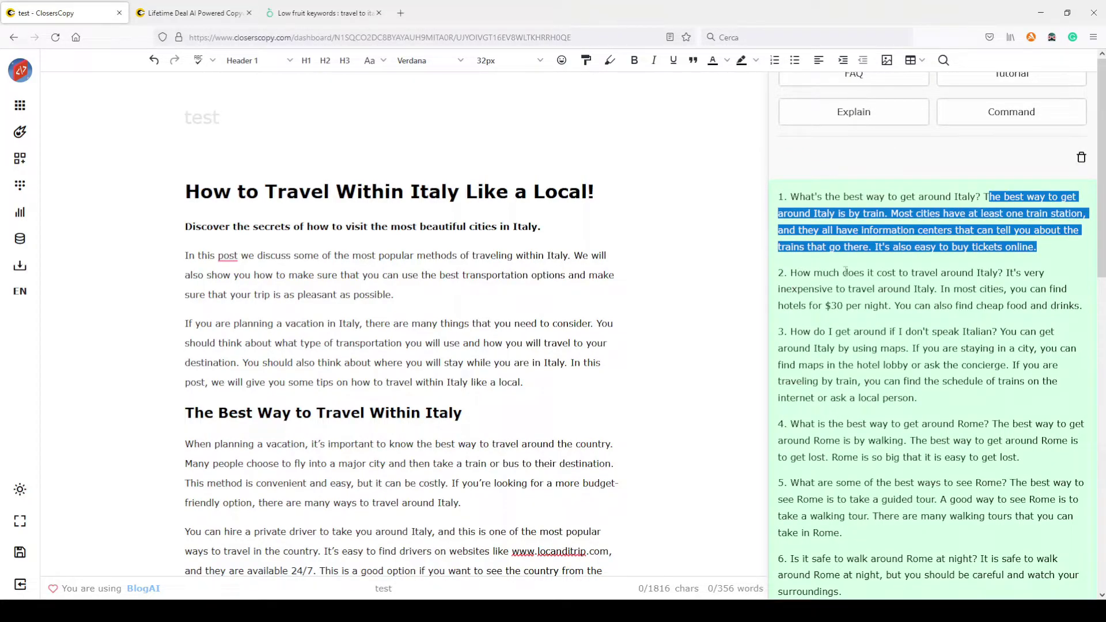
left_click_drag(1012, 270, 1077, 320)
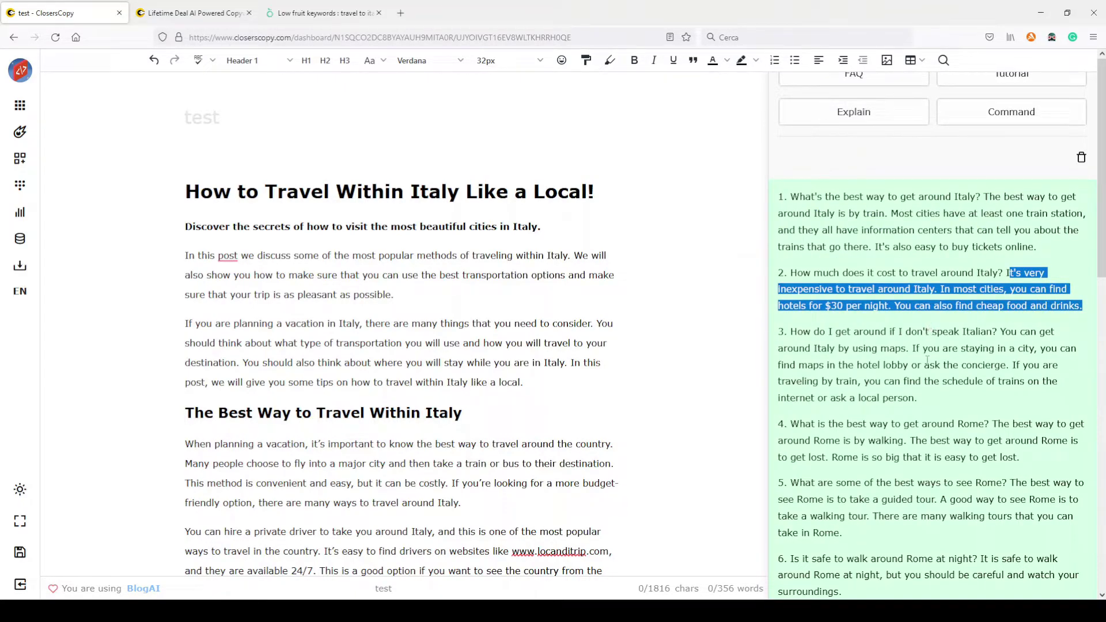
Step: Insert the eight-question FAQ beginning "What's the best way to get around Italy?" below the "How to Stay" heading and review the article
scroll(910, 326, "down", 5)
scroll(324, 434, "down", 12)
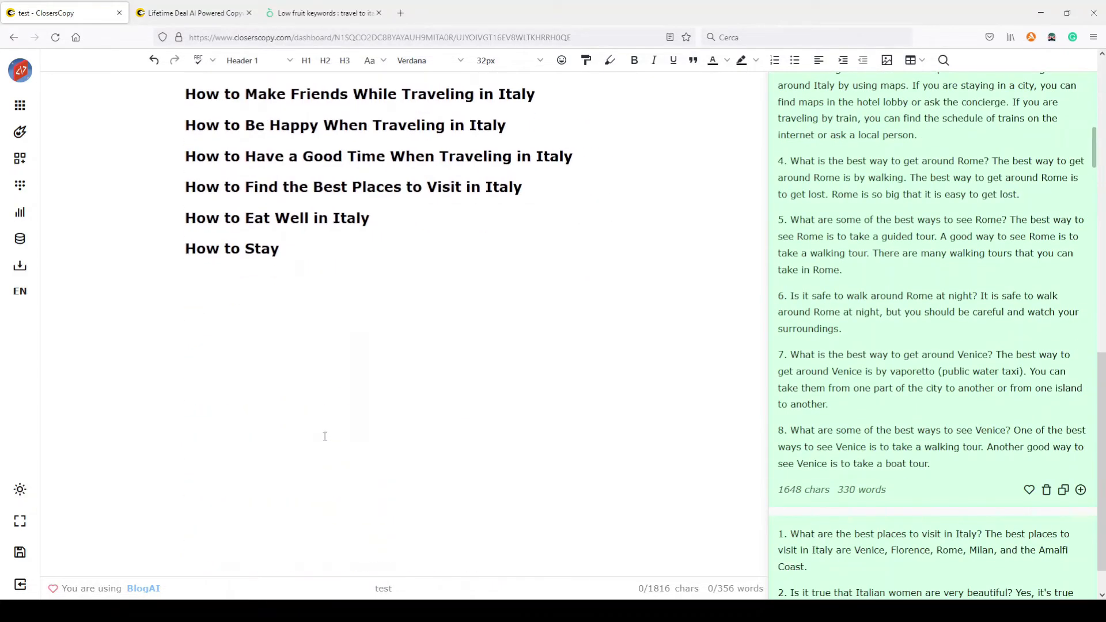
left_click(300, 281)
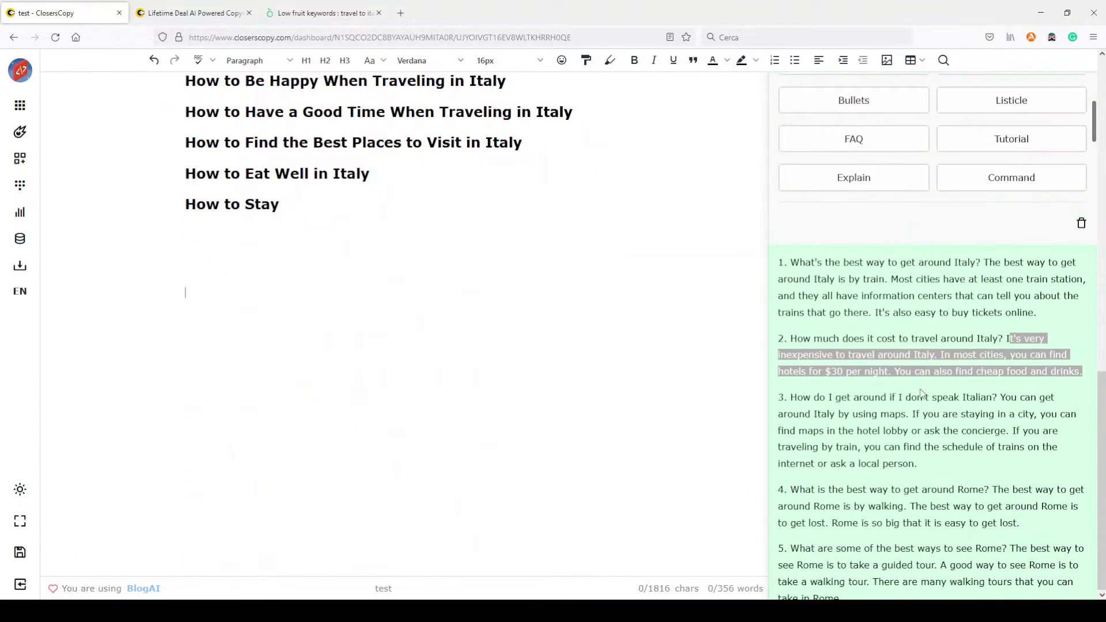
scroll(908, 386, "down", 10)
scroll(908, 386, "up", 4)
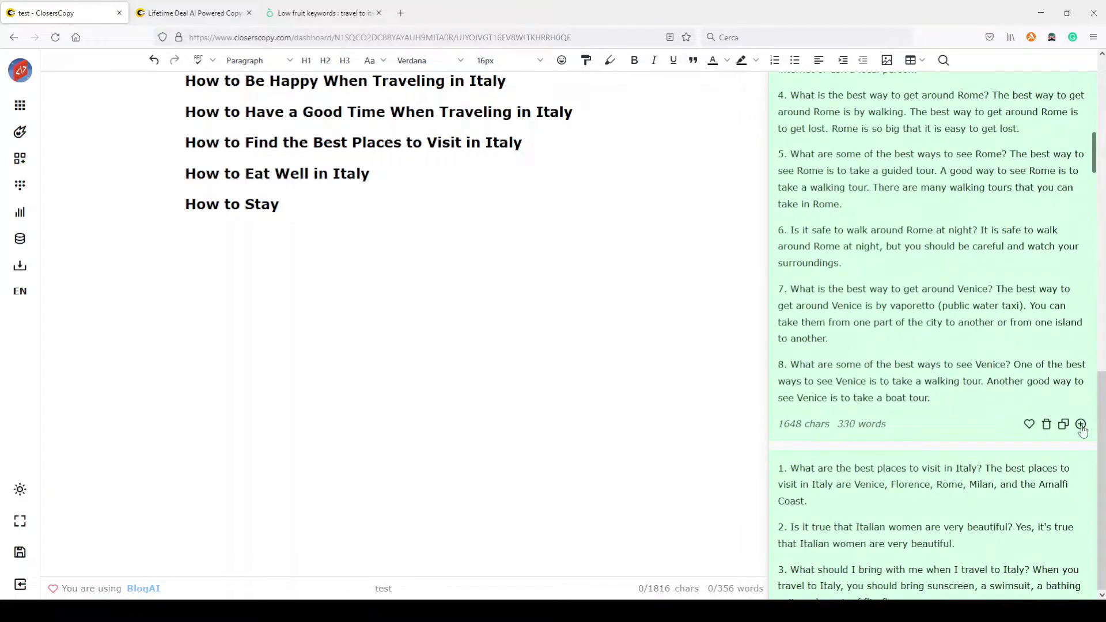
left_click(1080, 424)
scroll(467, 366, "down", 5)
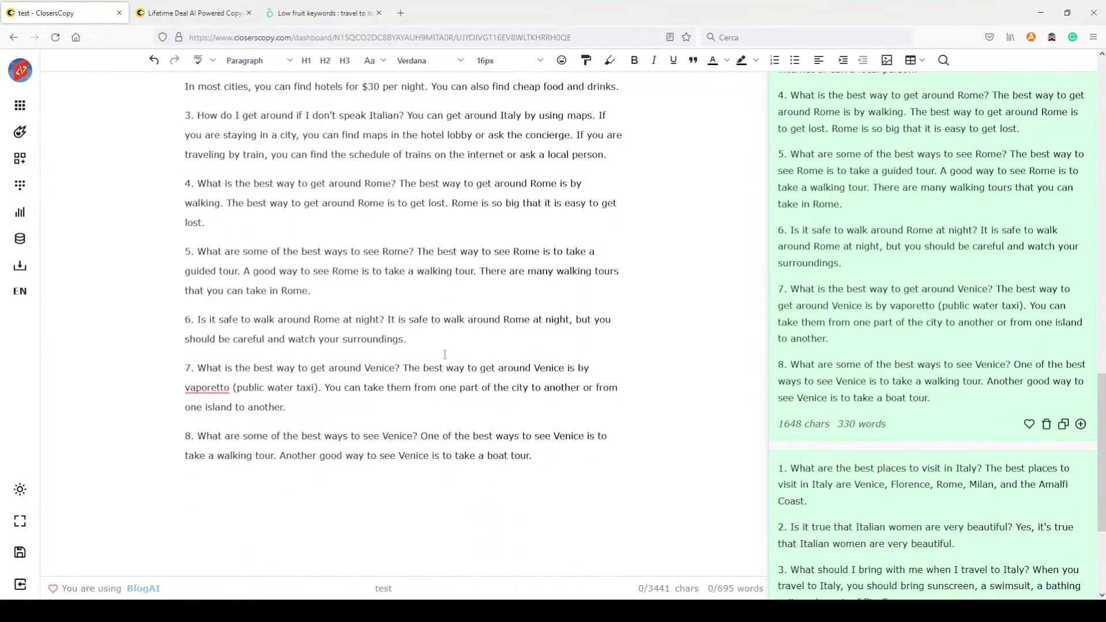
scroll(466, 366, "up", 9)
scroll(467, 366, "up", 5)
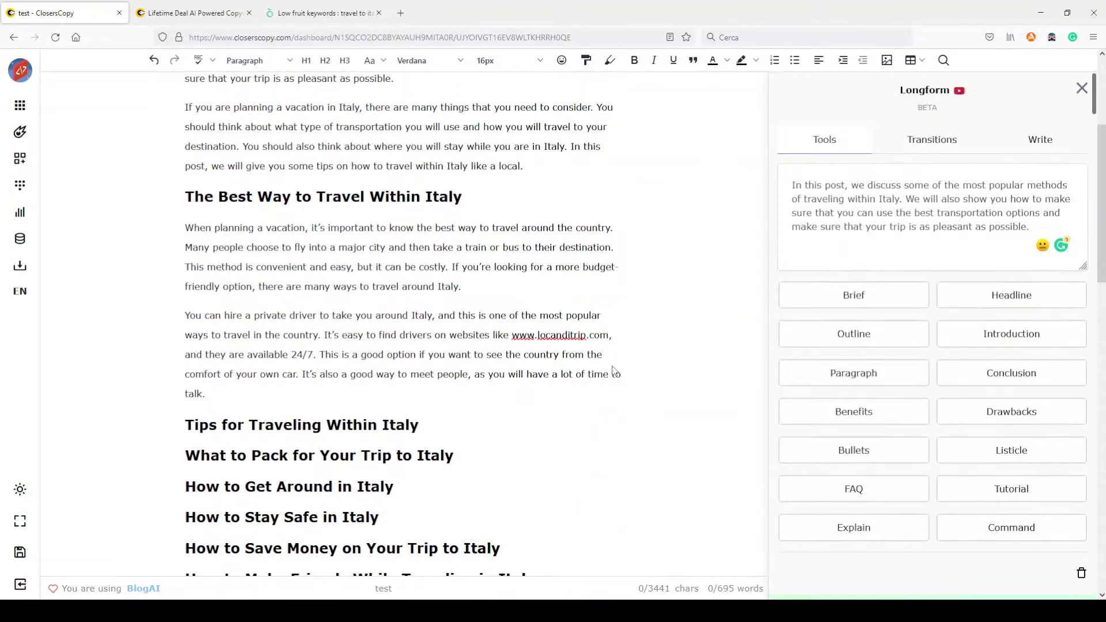
Step: Insert a blank line between the headings "How to Eat Well in Italy" and "How to Stay"
scroll(651, 374, "down", 2)
scroll(651, 374, "down", 1)
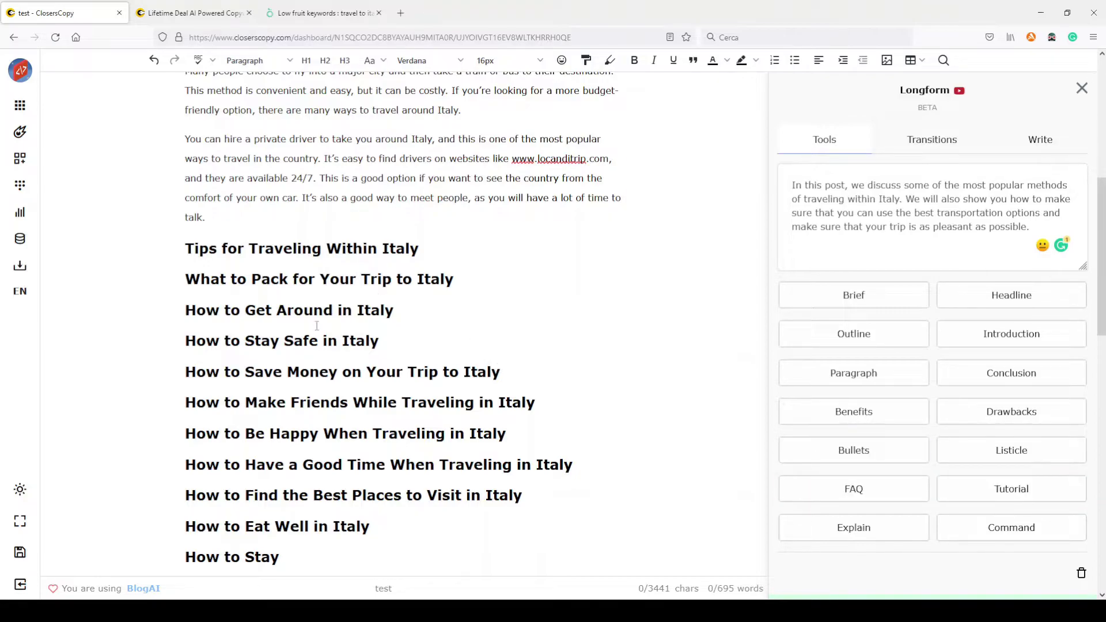
scroll(326, 301, "down", 1)
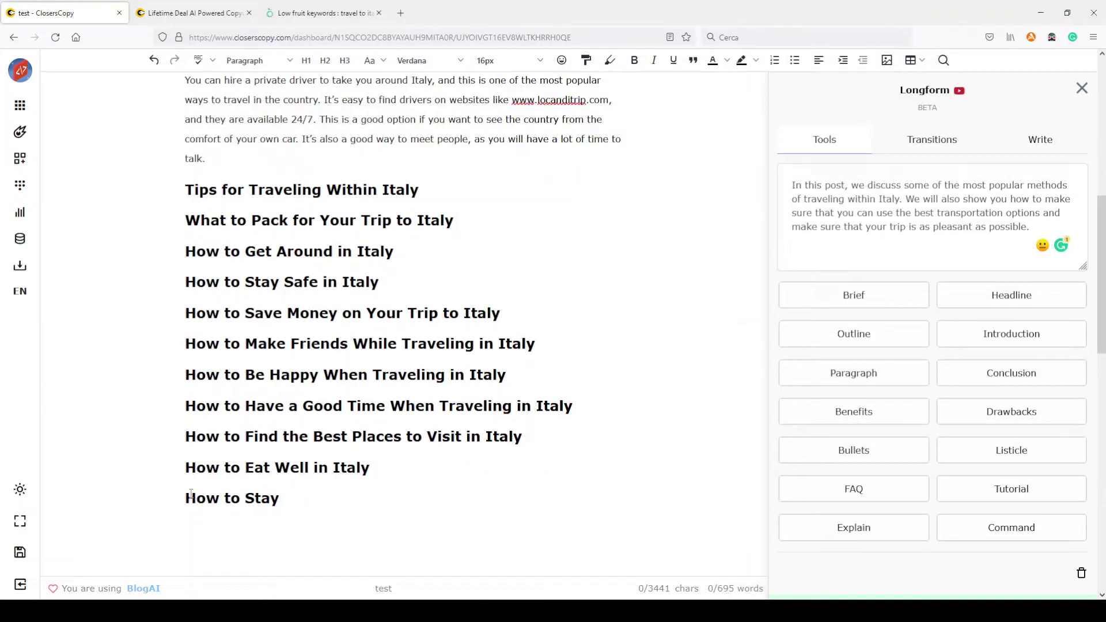
left_click(188, 496)
key("Return")
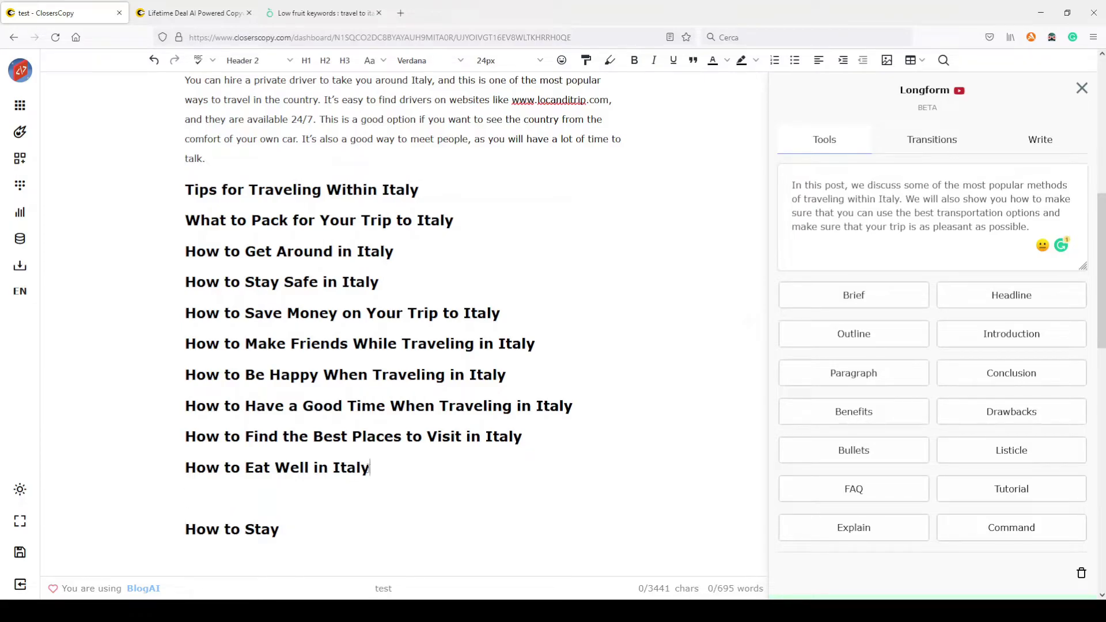
Step: Generate a tutorial from the heading "How to Eat Well in Italy" and read through the suggested step-by-step texts
left_click_drag(369, 468, 182, 466)
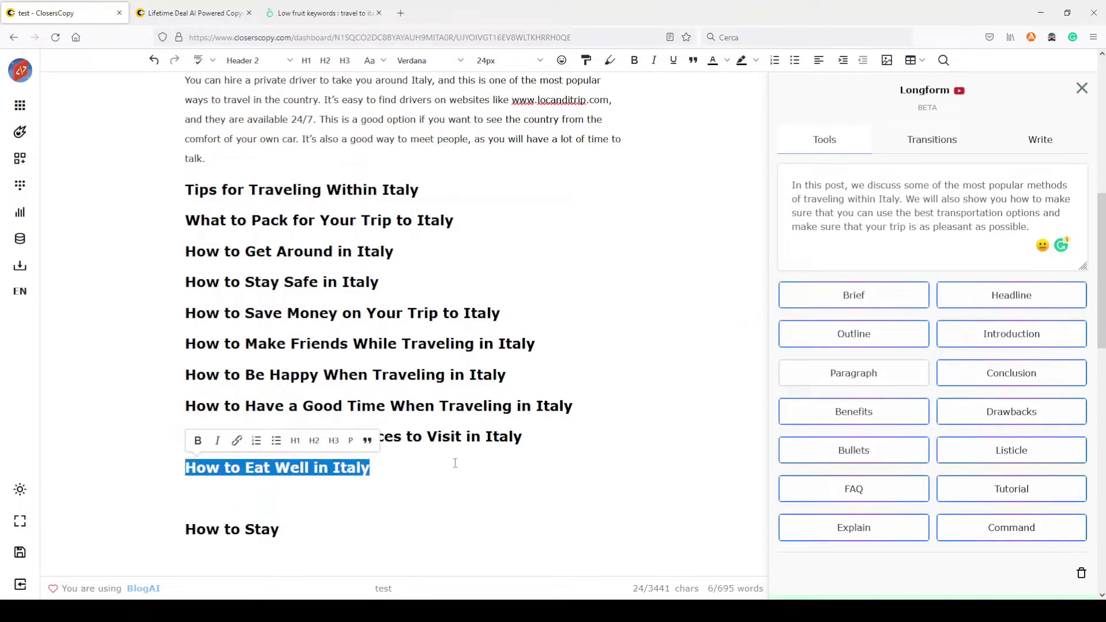
left_click(1008, 491)
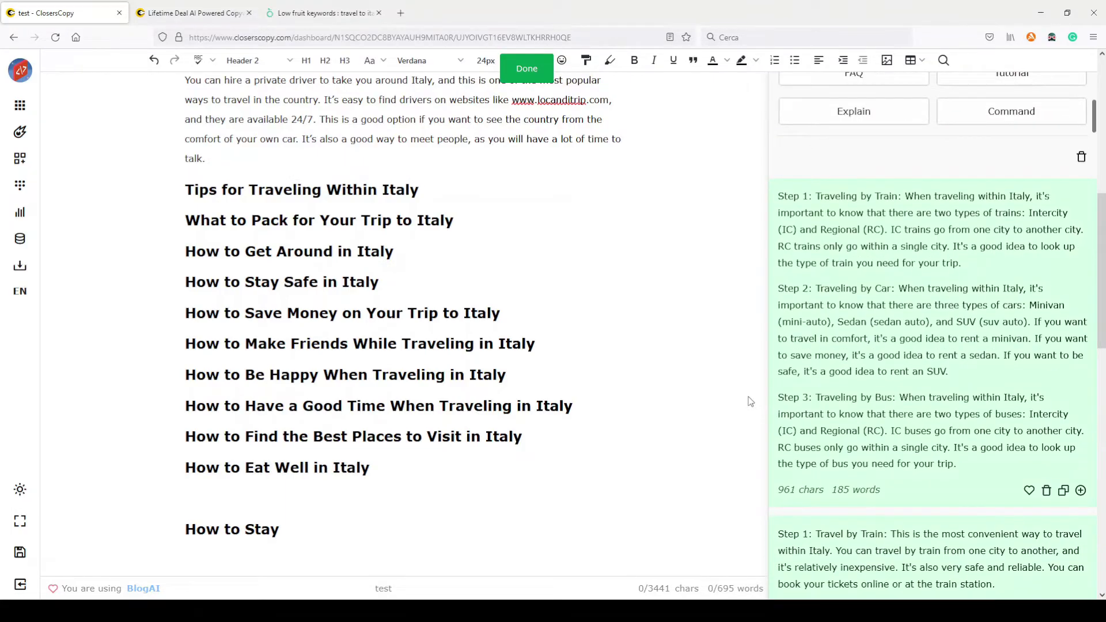
scroll(376, 367, "down", 2)
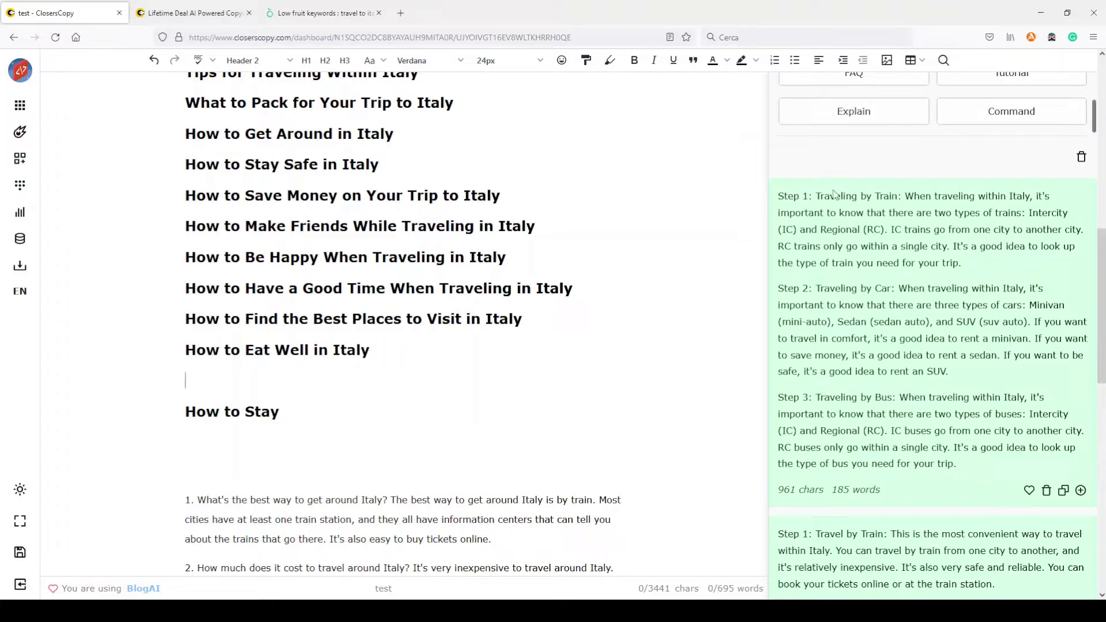
scroll(857, 360, "up", 5)
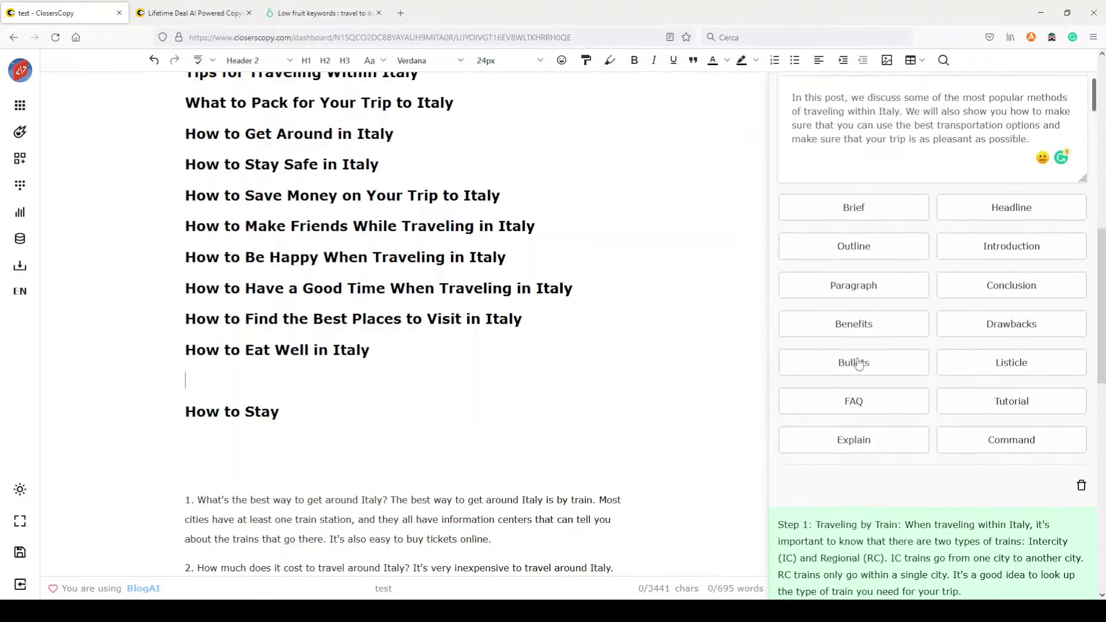
scroll(979, 380, "down", 5)
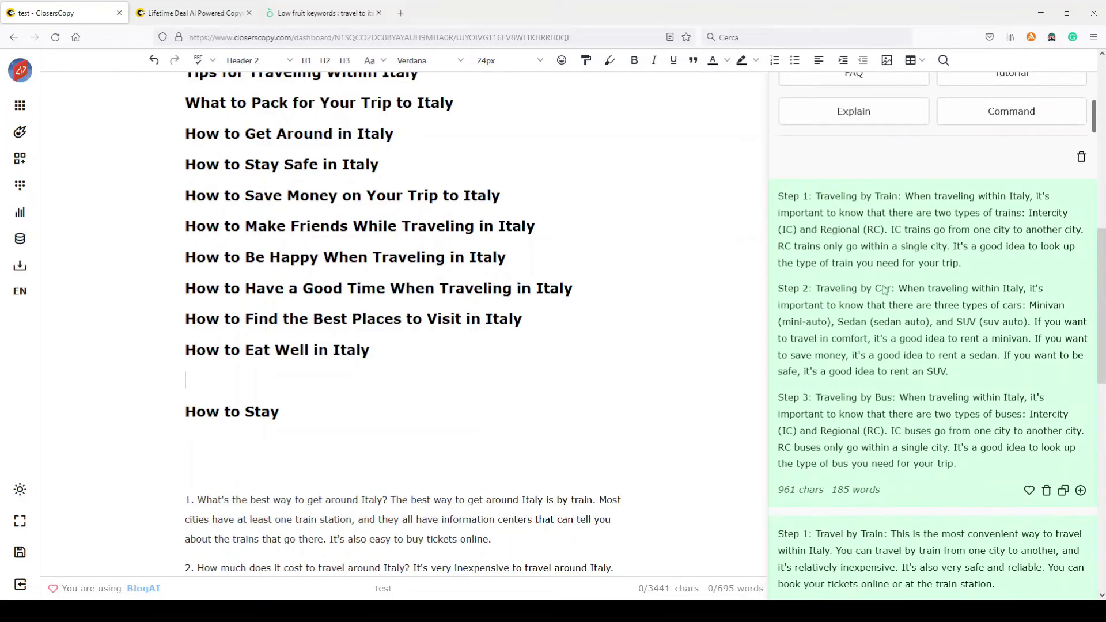
scroll(885, 289, "down", 3)
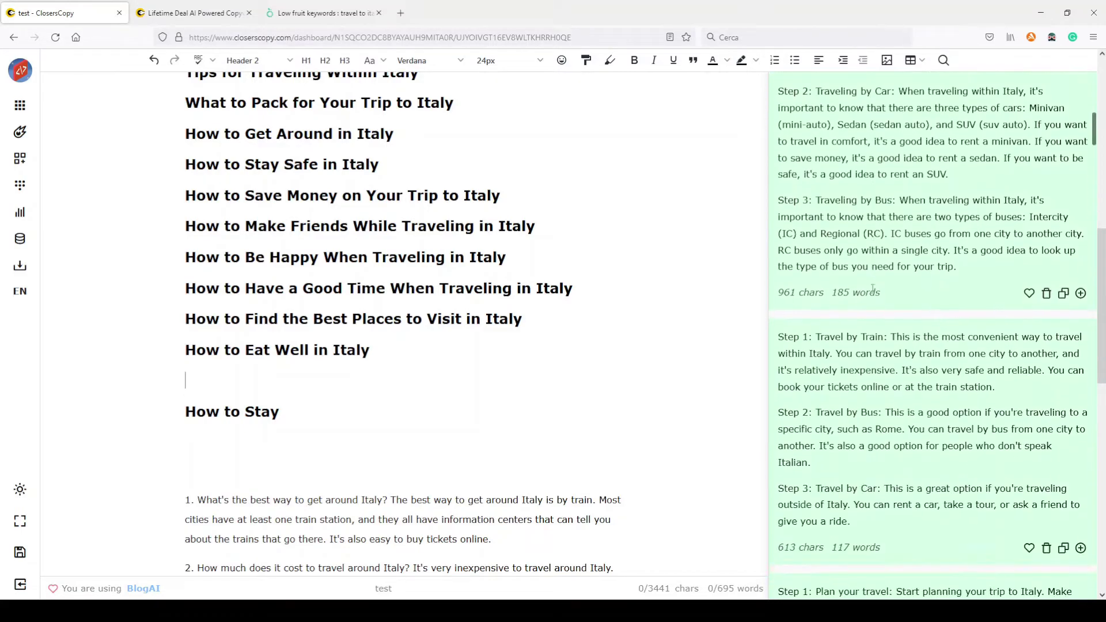
scroll(873, 294, "down", 2)
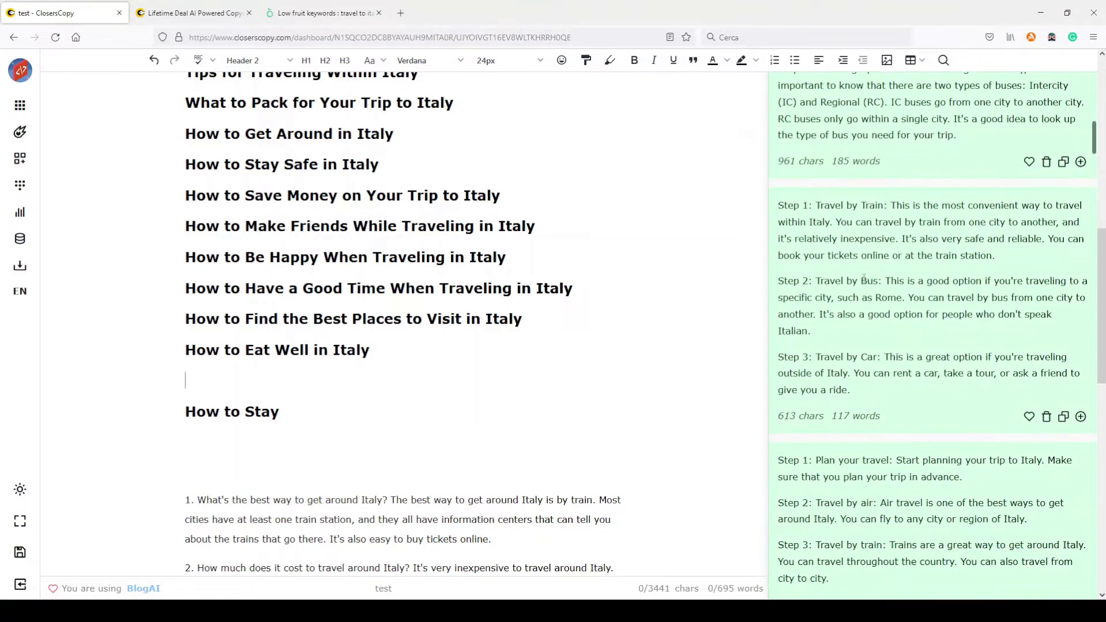
scroll(922, 323, "up", 8)
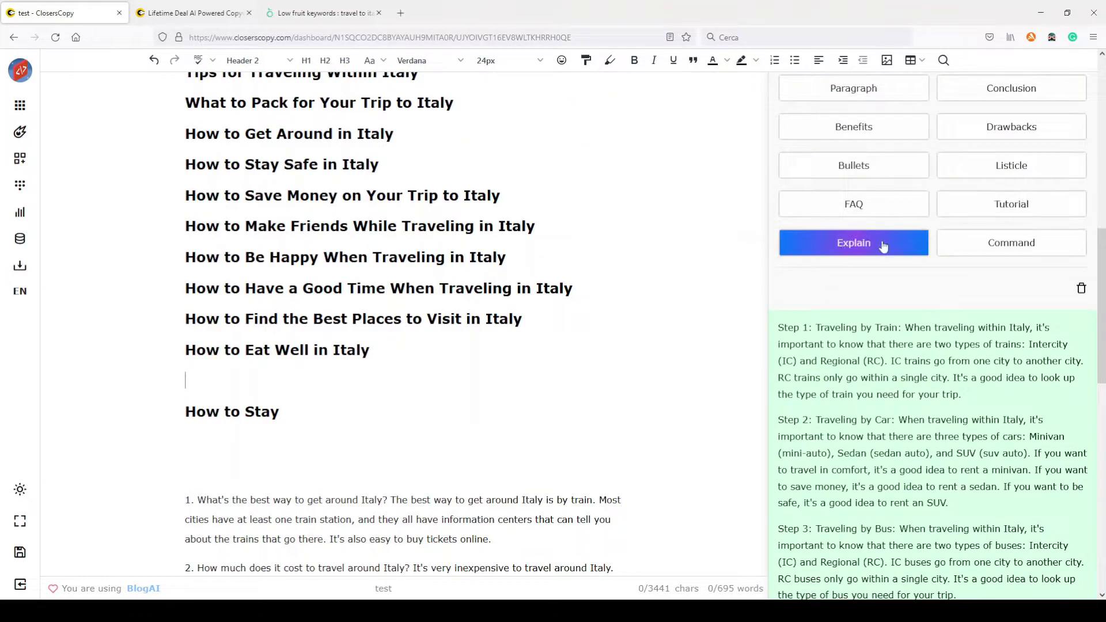
scroll(973, 229, "up", 2)
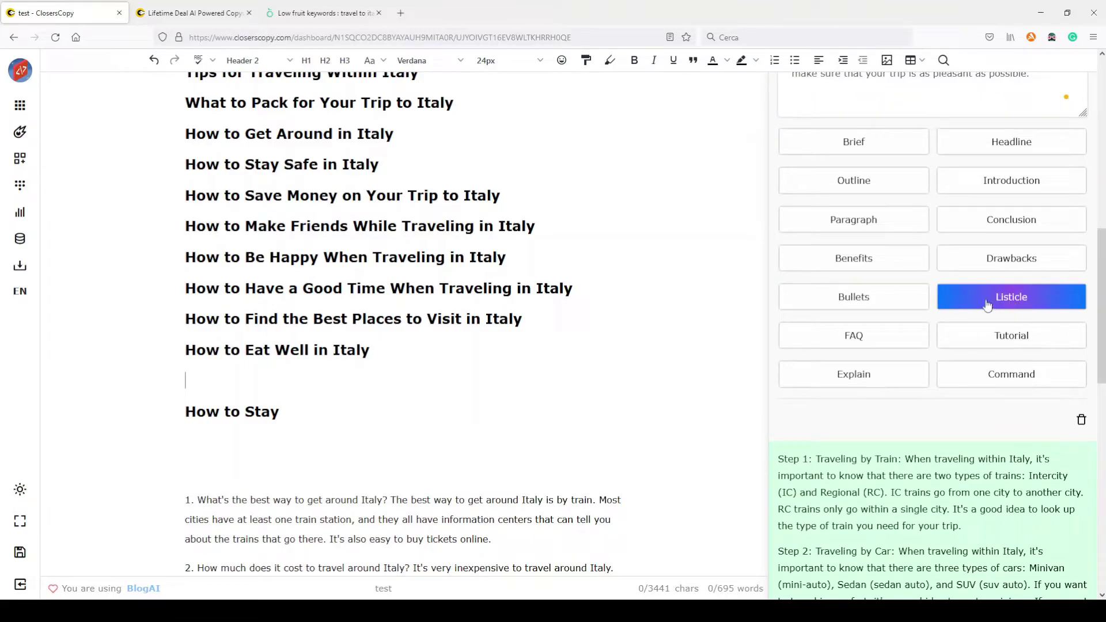
scroll(987, 301, "up", 1)
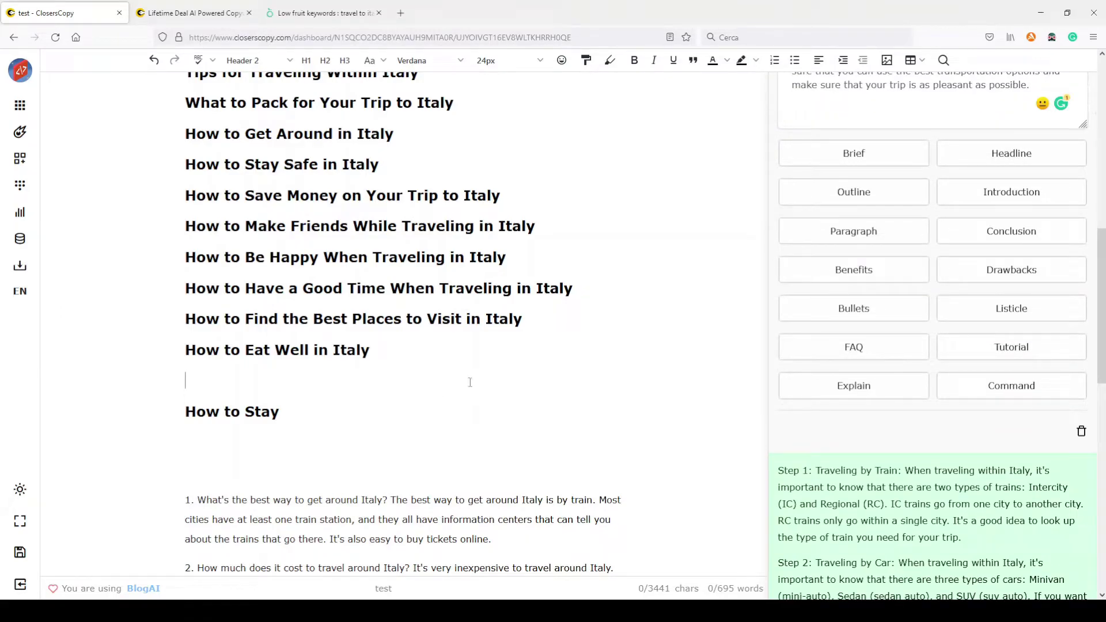
scroll(470, 382, "up", 1)
scroll(876, 291, "up", 2)
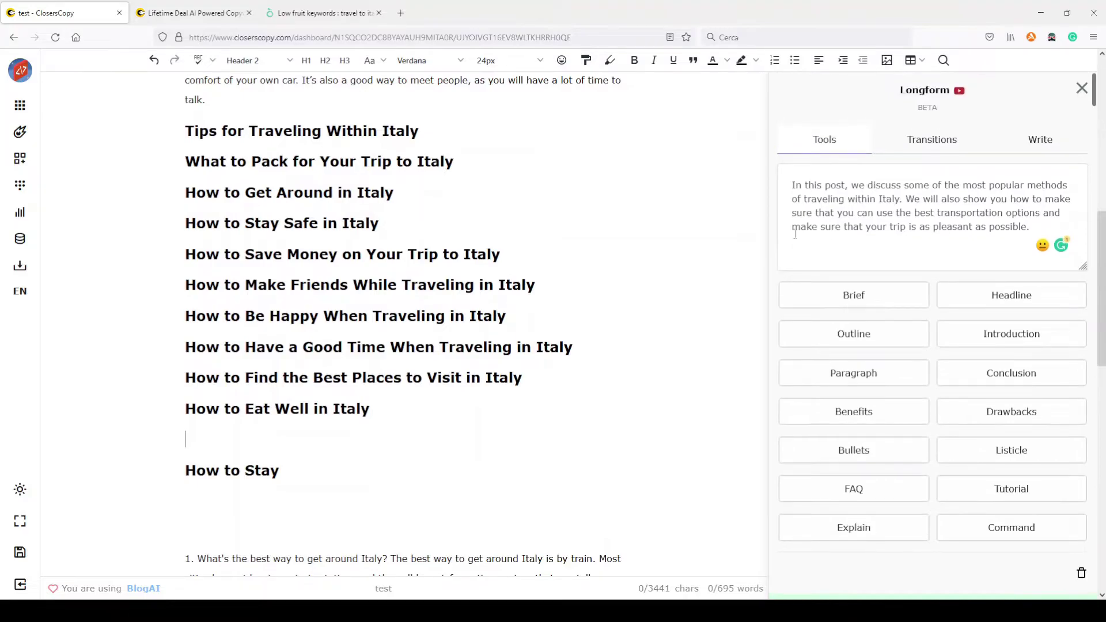
Step: Replace the brief text with "How to Eat Well in Italy" and regenerate the tutorial for that heading
left_click_drag(1035, 226, 774, 183)
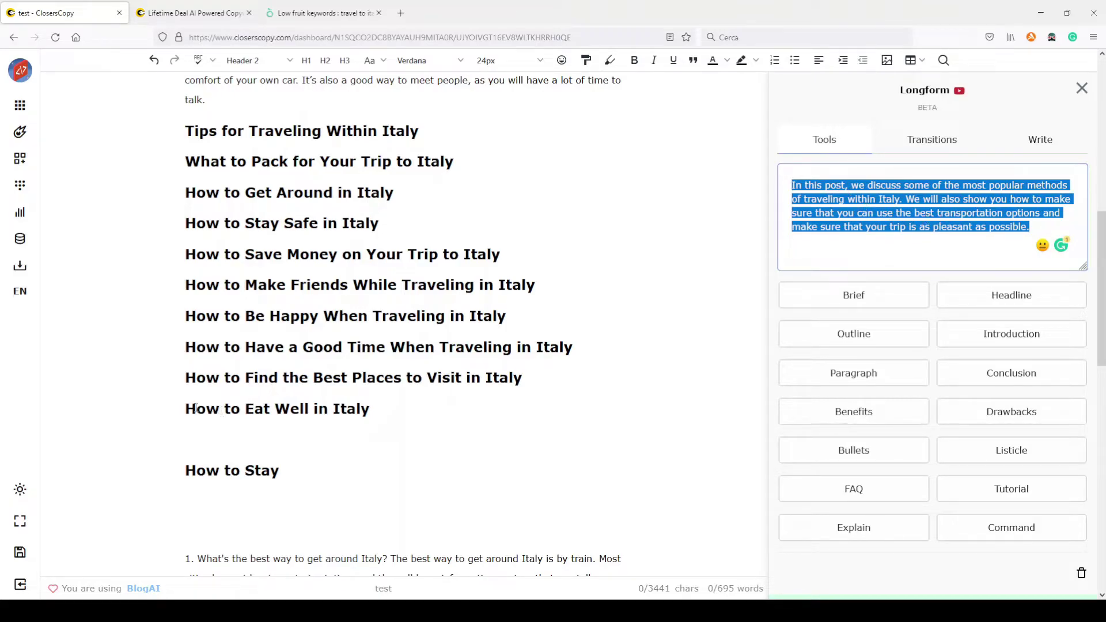
mouse_move(186, 408)
left_mouse_down()
mouse_move(373, 407)
mouse_move(177, 410)
left_mouse_up()
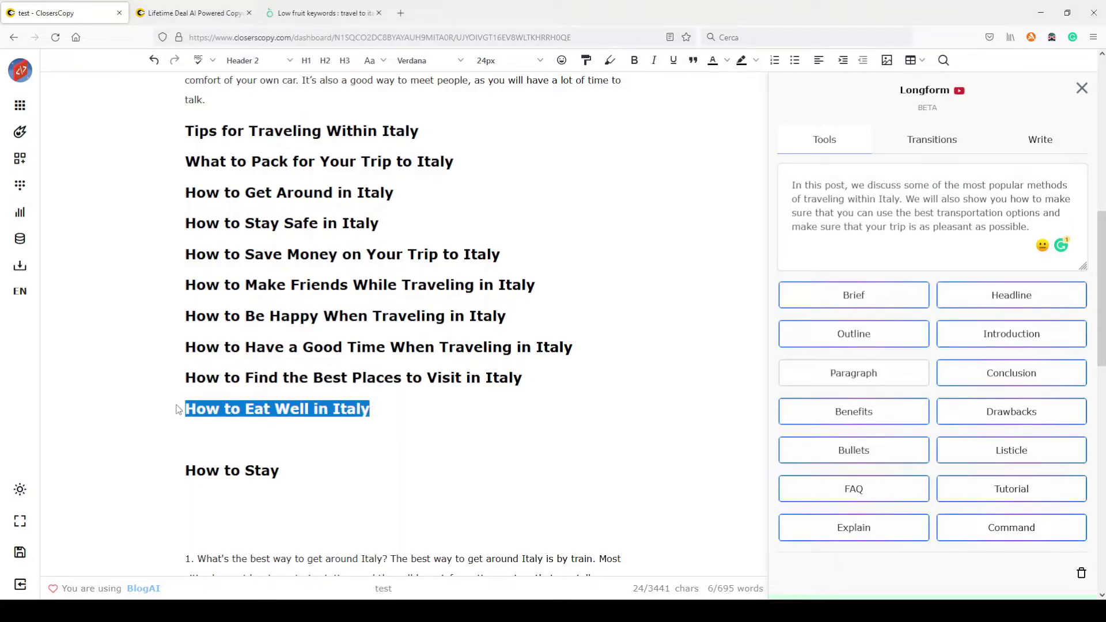
left_click_drag(979, 239, 950, 210)
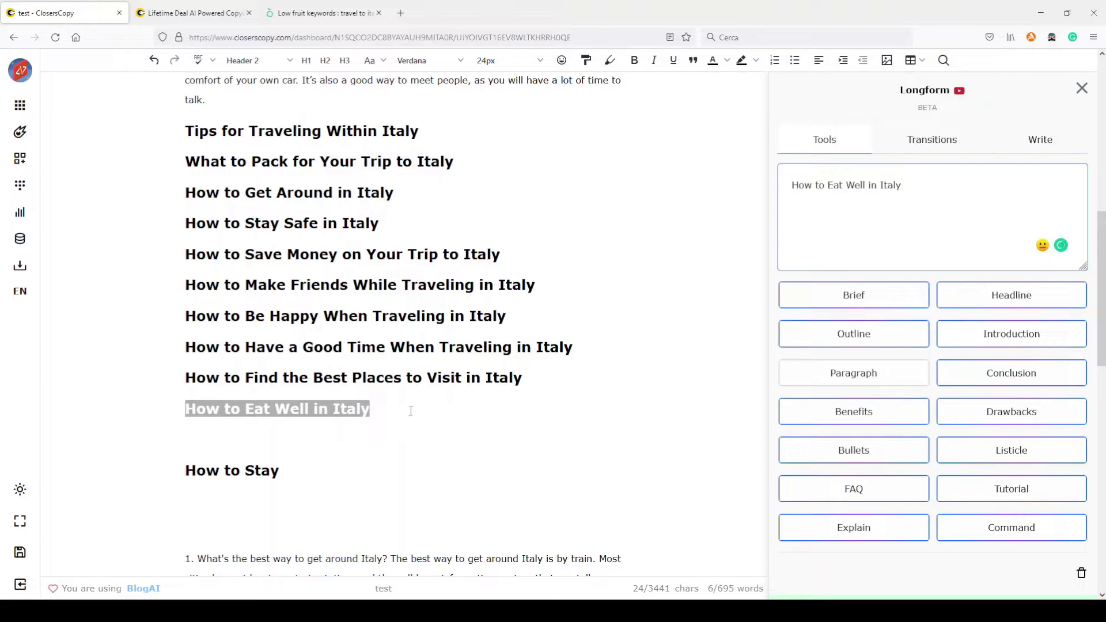
left_click(378, 408)
left_click_drag(378, 408, 118, 415)
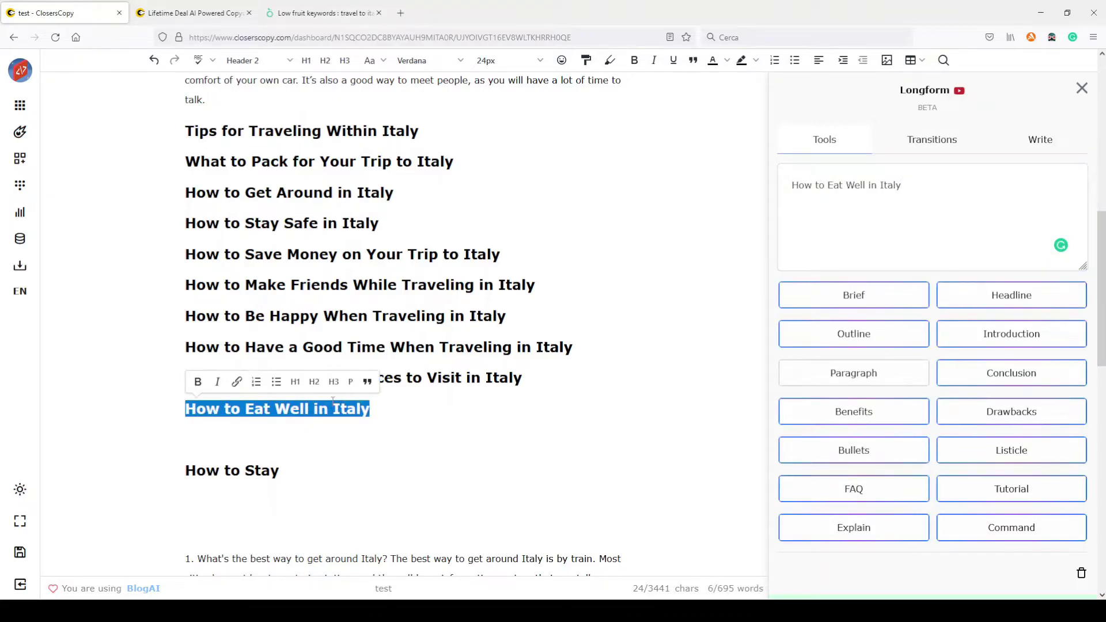
left_click(1013, 491)
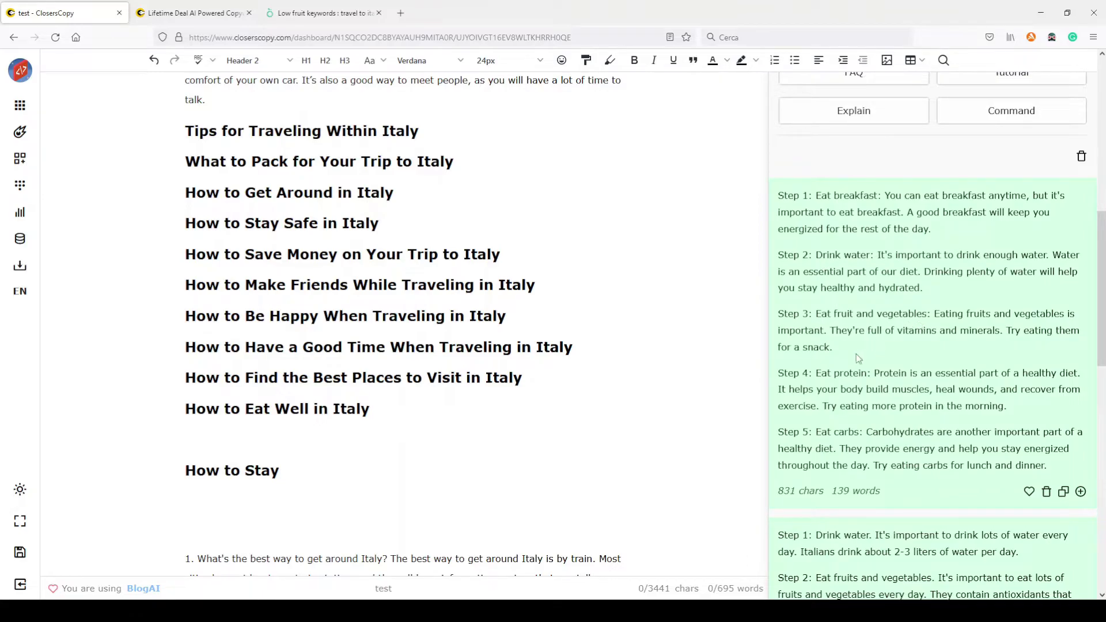
scroll(873, 350, "up", 8)
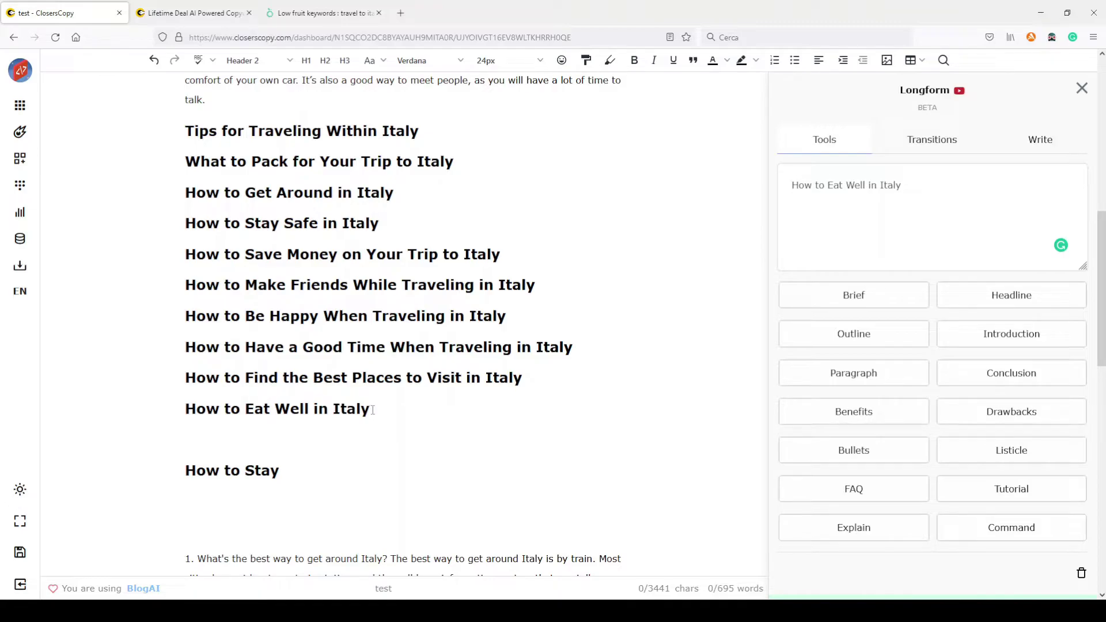
left_click_drag(373, 408, 182, 410)
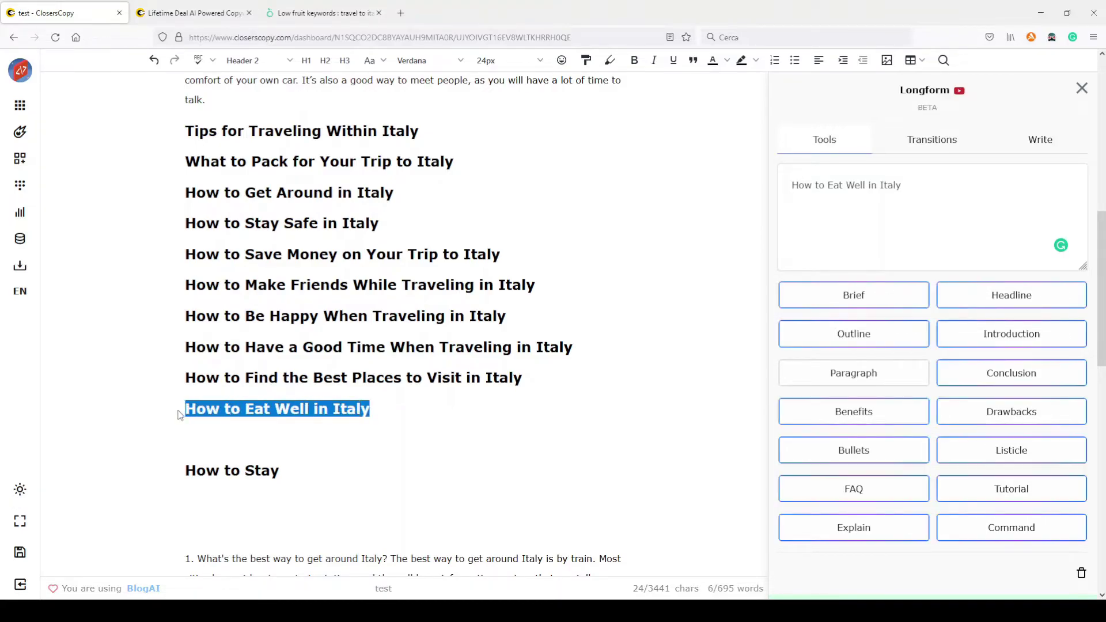
scroll(955, 393, "down", 3)
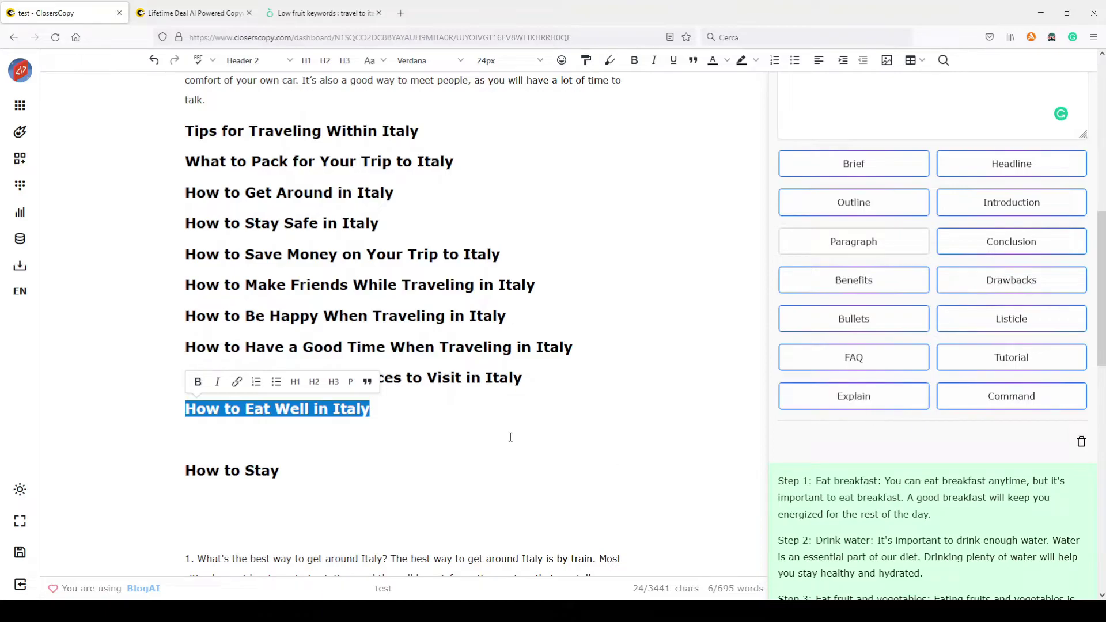
Step: Add the line "what is a train" below the private driver paragraph and try to generate an explanation of it
scroll(535, 402, "up", 1)
scroll(534, 402, "up", 3)
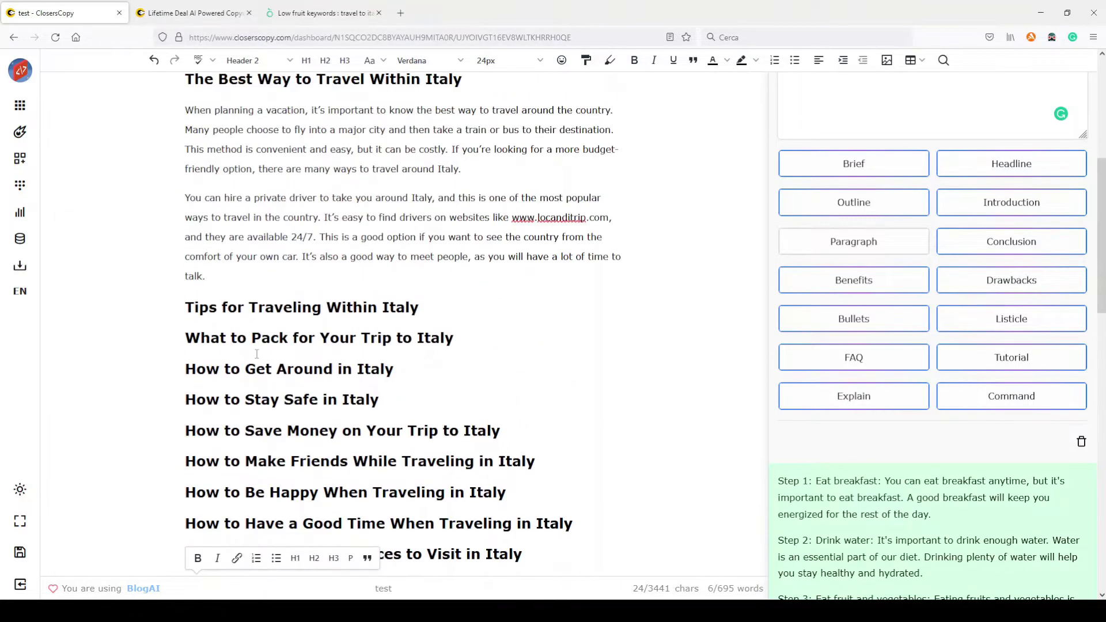
left_click(229, 274)
key("Return")
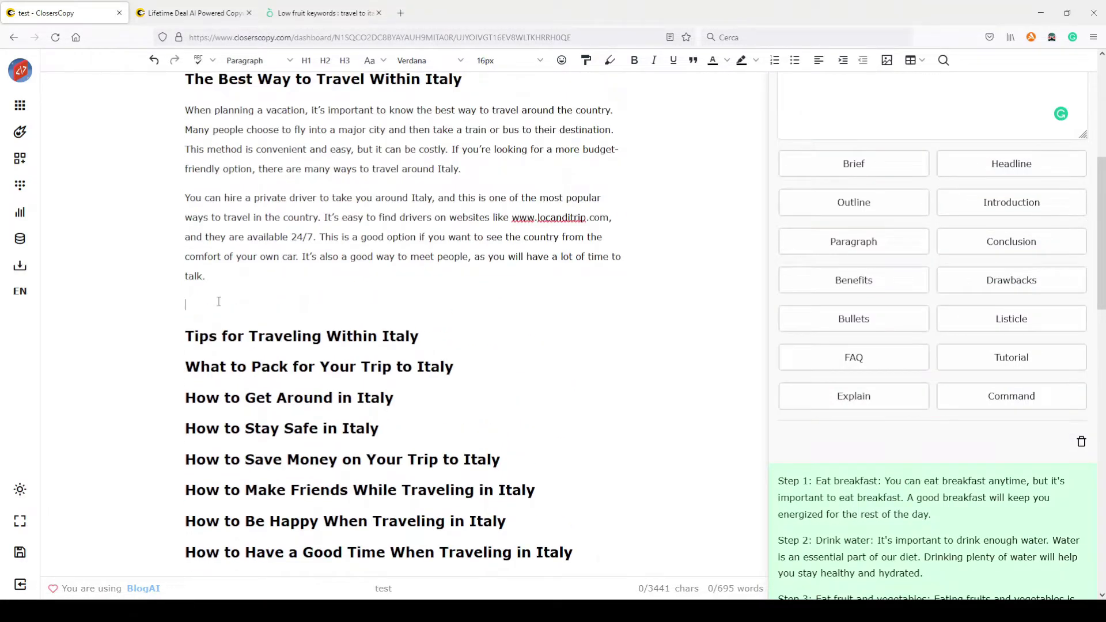
type("what is a train")
key("Return")
left_click_drag(258, 306, 182, 306)
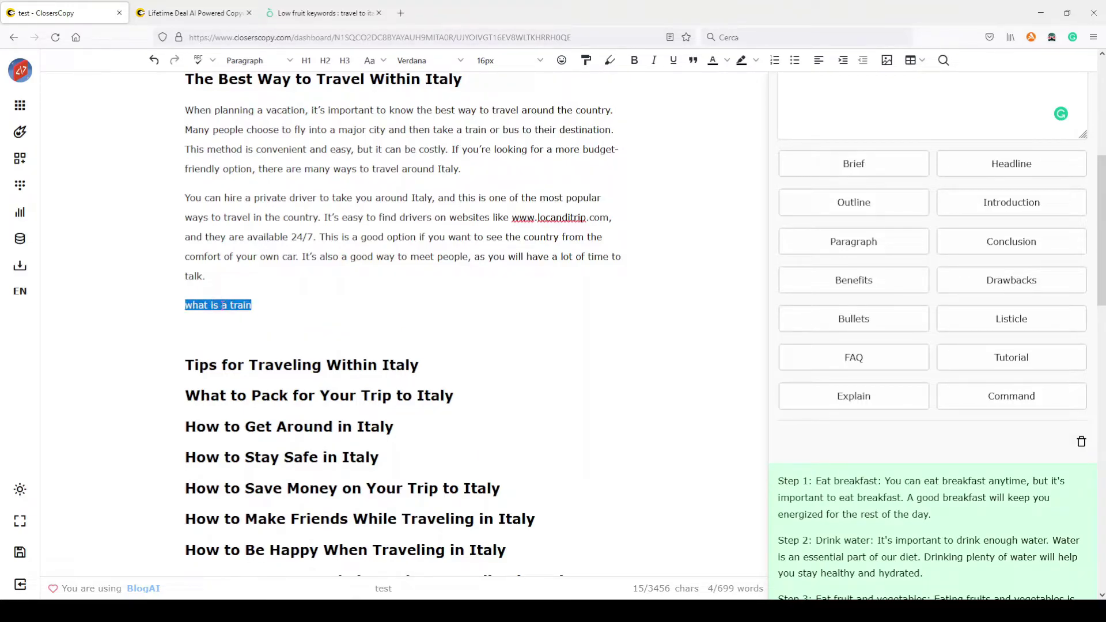
left_click(840, 400)
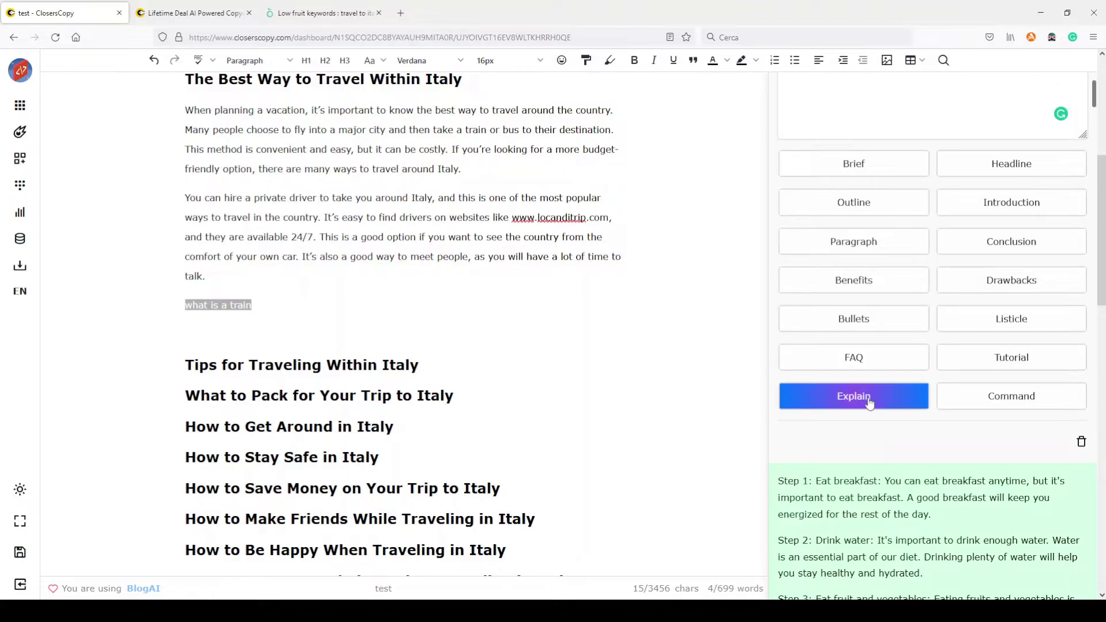
left_click(867, 401)
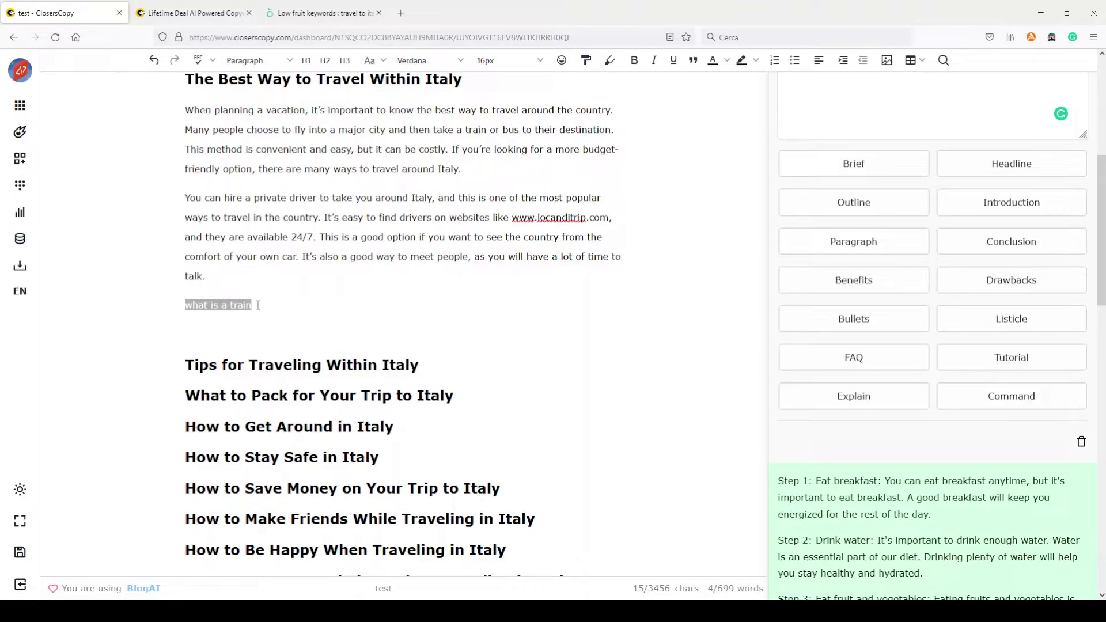
Step: Extend the question to "what is a train station?" and generate explanations for it
left_click(230, 305)
left_click(224, 305)
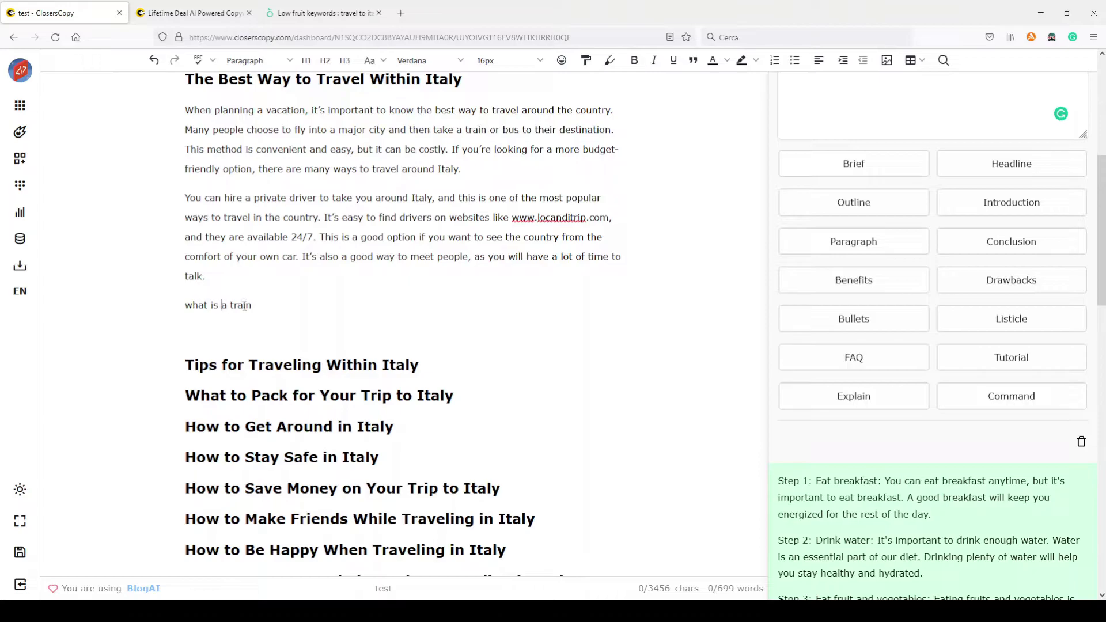
type("station?")
key("shift+Home")
left_click(864, 397)
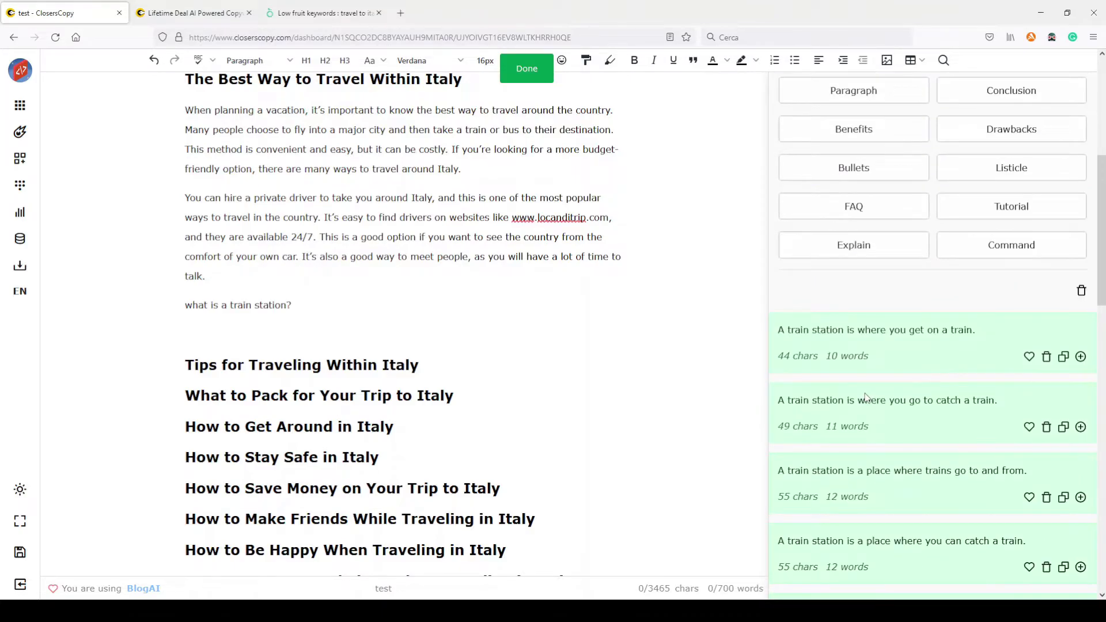
Step: Read through the generated train station explanations and place the cursor on the blank line below the question
scroll(853, 264, "down", 3)
scroll(867, 299, "up", 3)
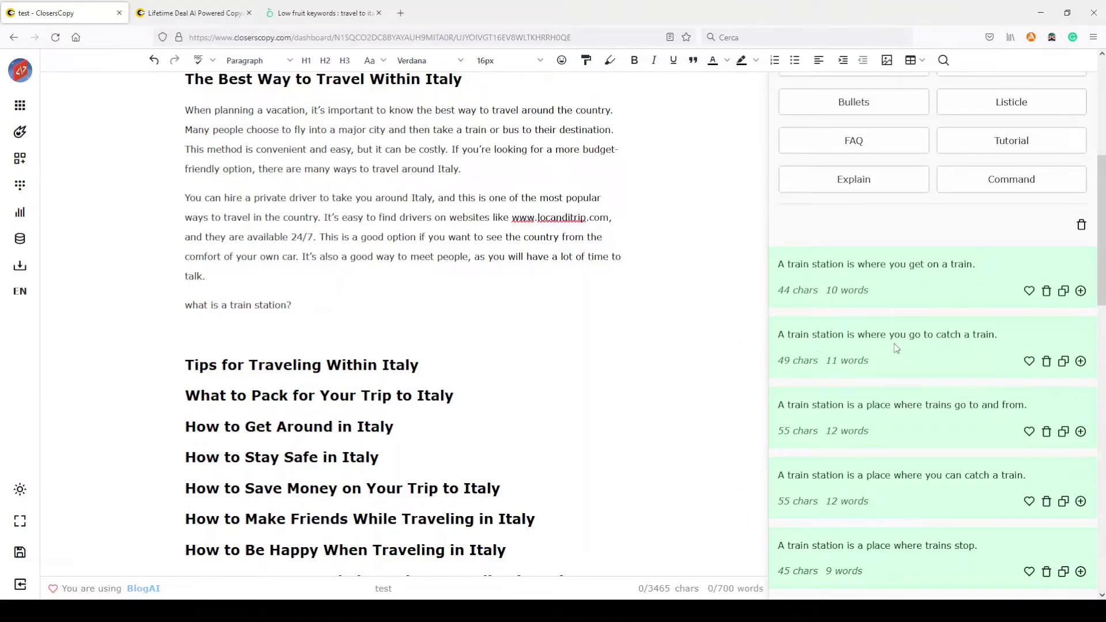
scroll(922, 406, "up", 5)
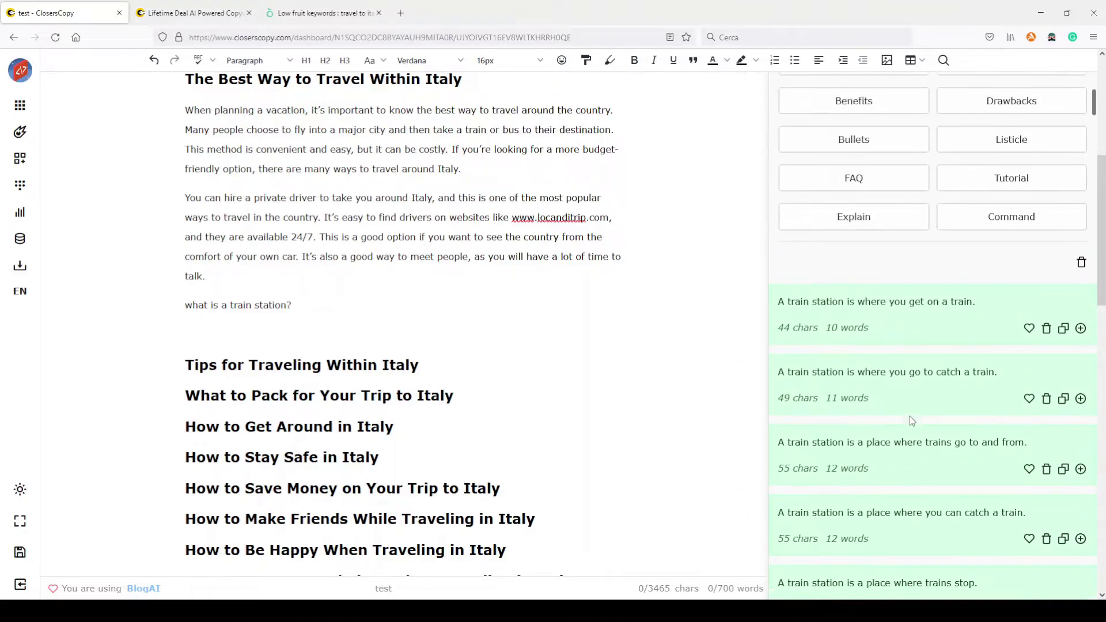
scroll(892, 417, "up", 3)
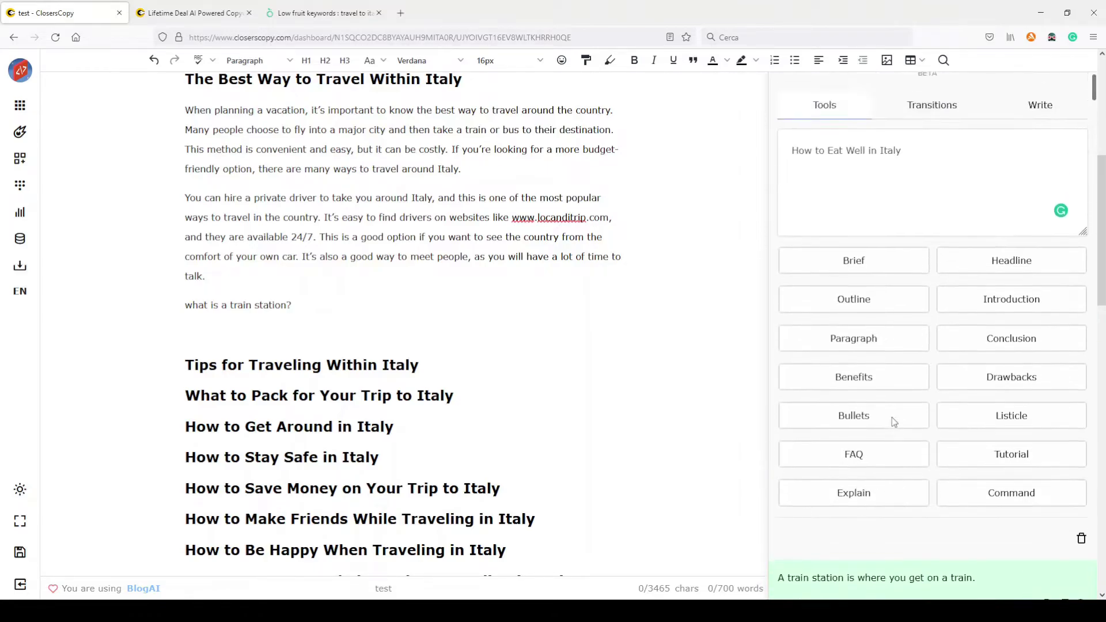
scroll(888, 392, "down", 5)
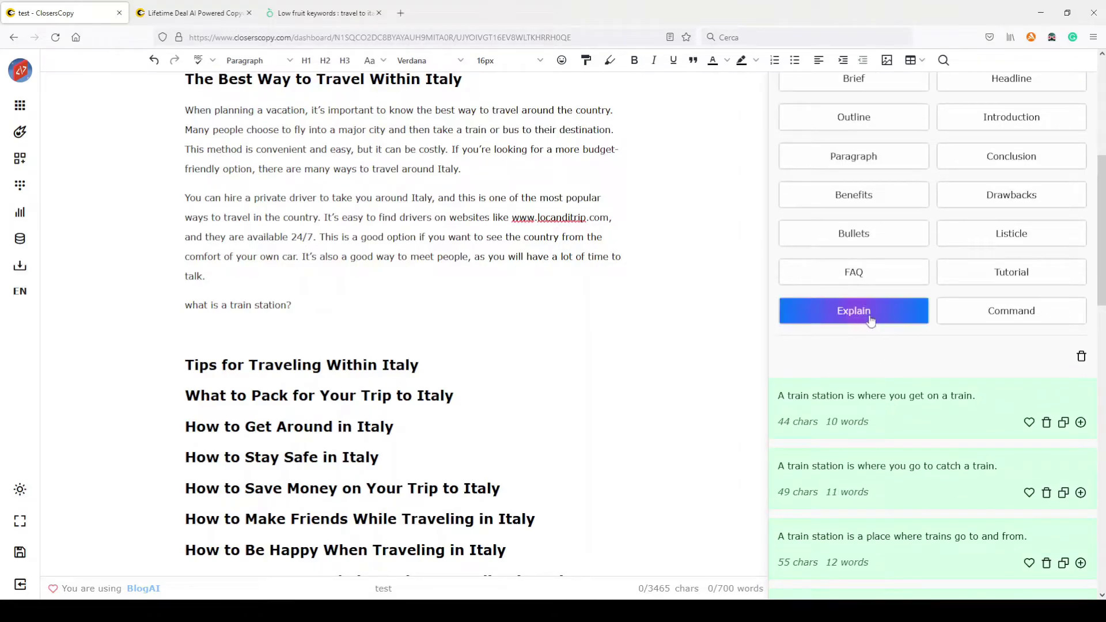
scroll(327, 364, "up", 1)
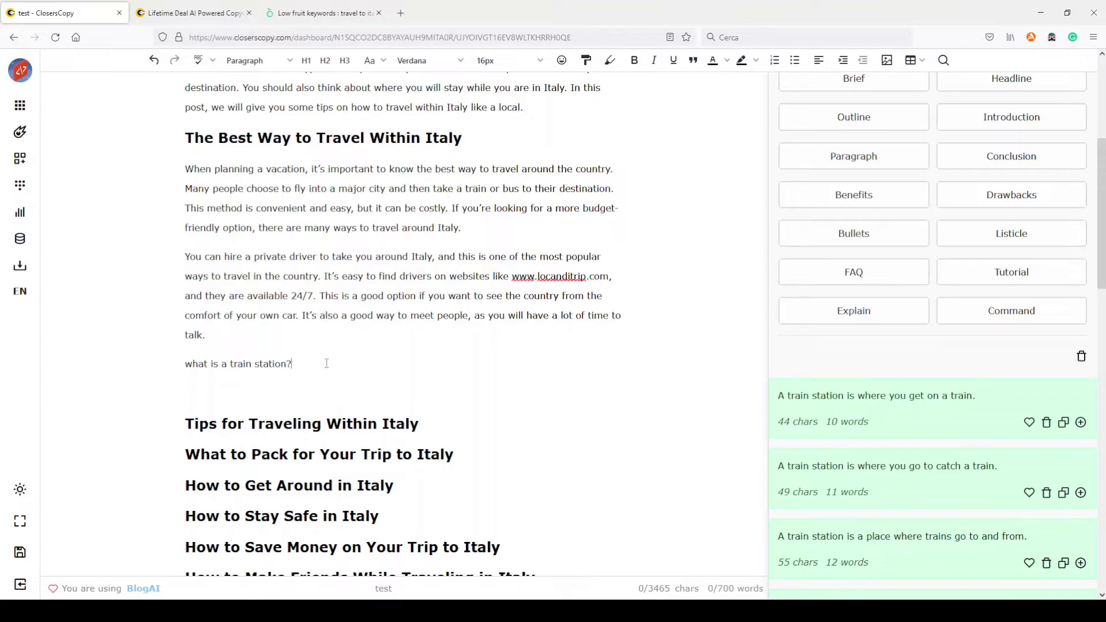
left_click(225, 387)
scroll(1033, 350, "up", 2)
scroll(1034, 354, "up", 1)
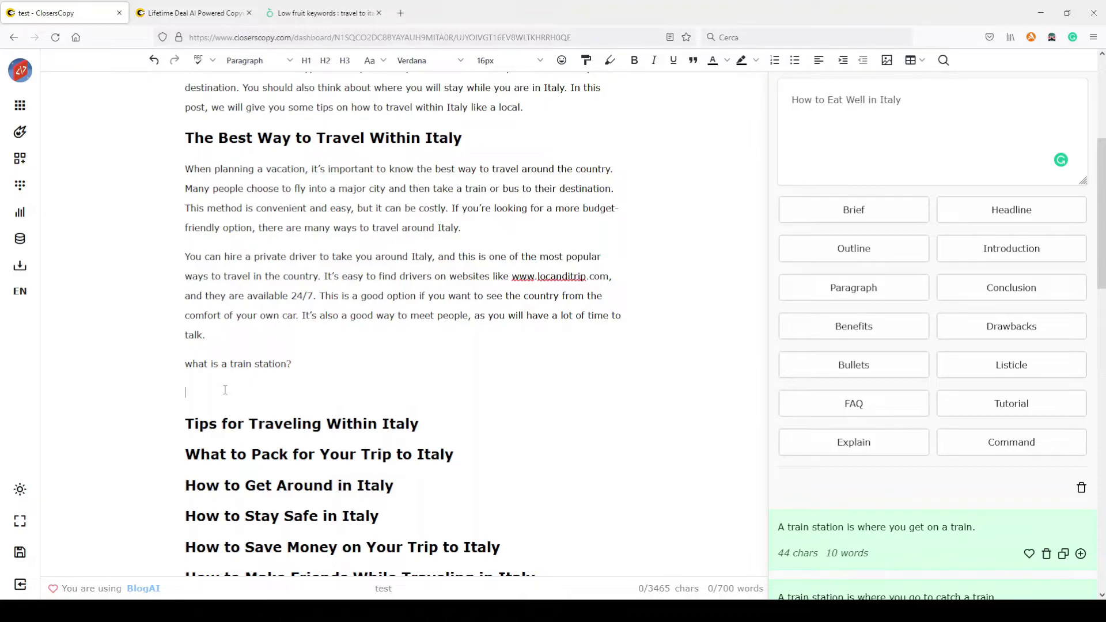
Step: Add the line "write a compelling outline about traveling" below the train station question
key("Return")
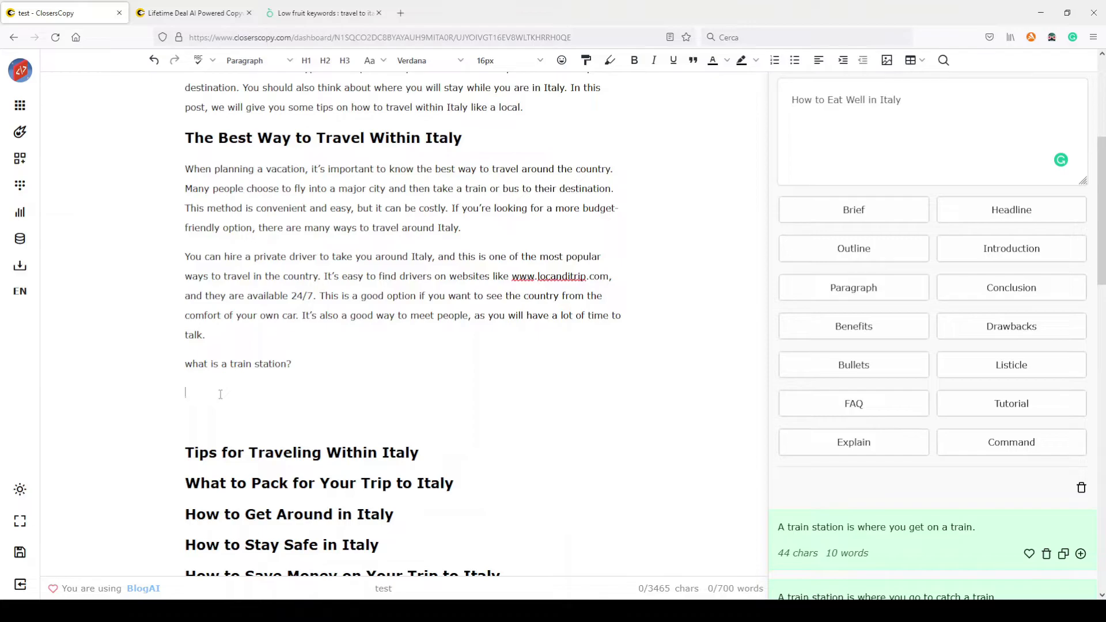
type("write a compelling outline ab")
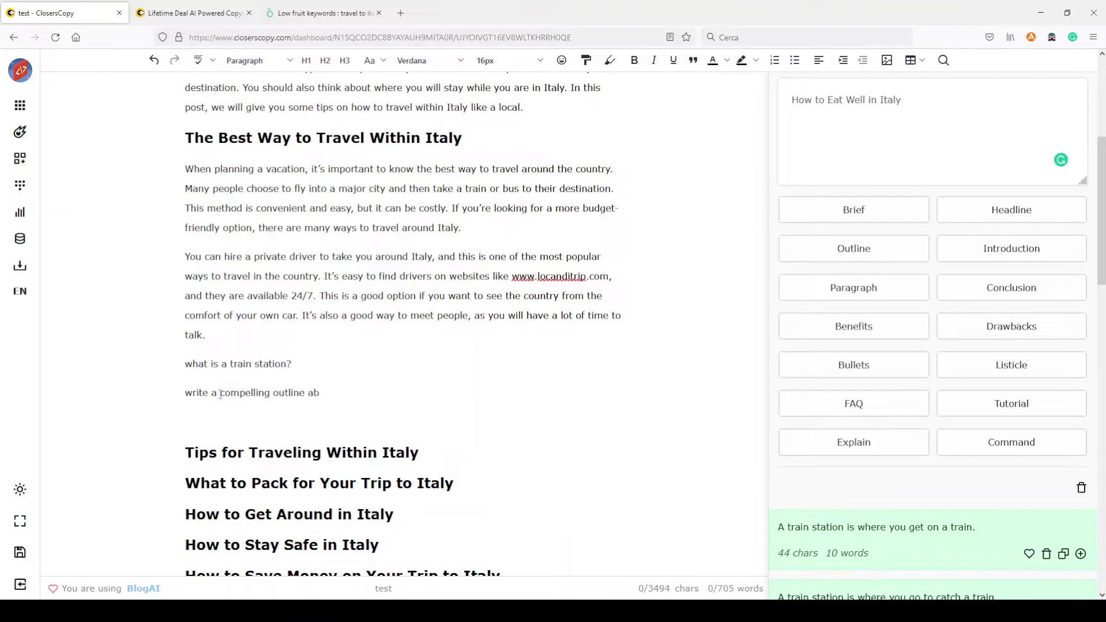
type("out traveling")
Step: Replace "traveling" in the outline instruction with "Travel Within Italy" from the first section heading, and run Command on the whole line
scroll(250, 387, "up", 3)
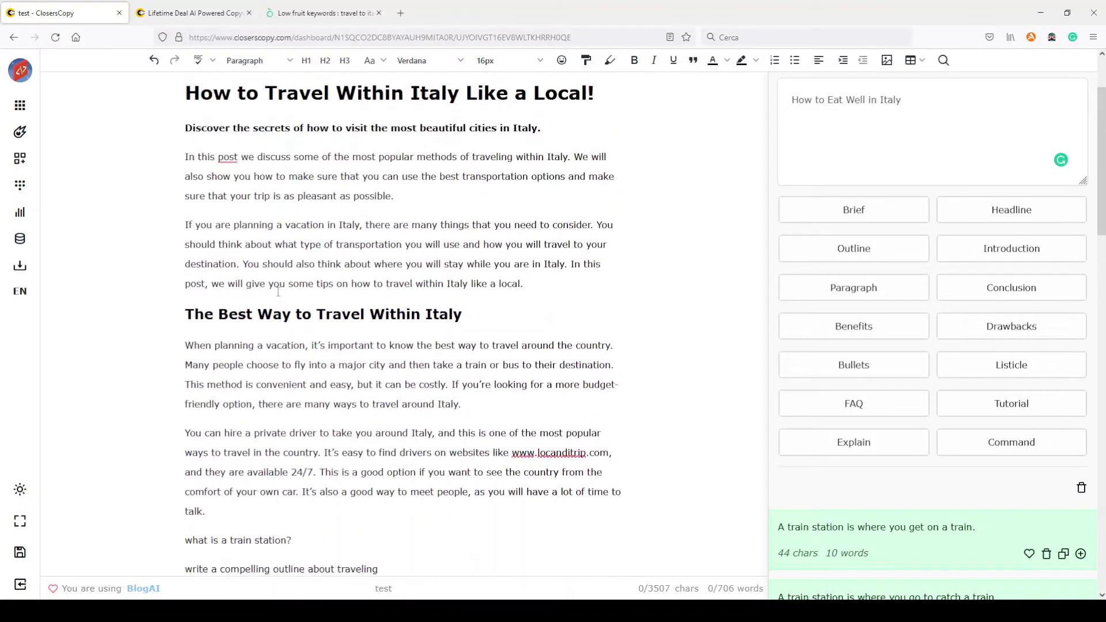
left_click_drag(315, 314, 471, 318)
key("ctrl+c")
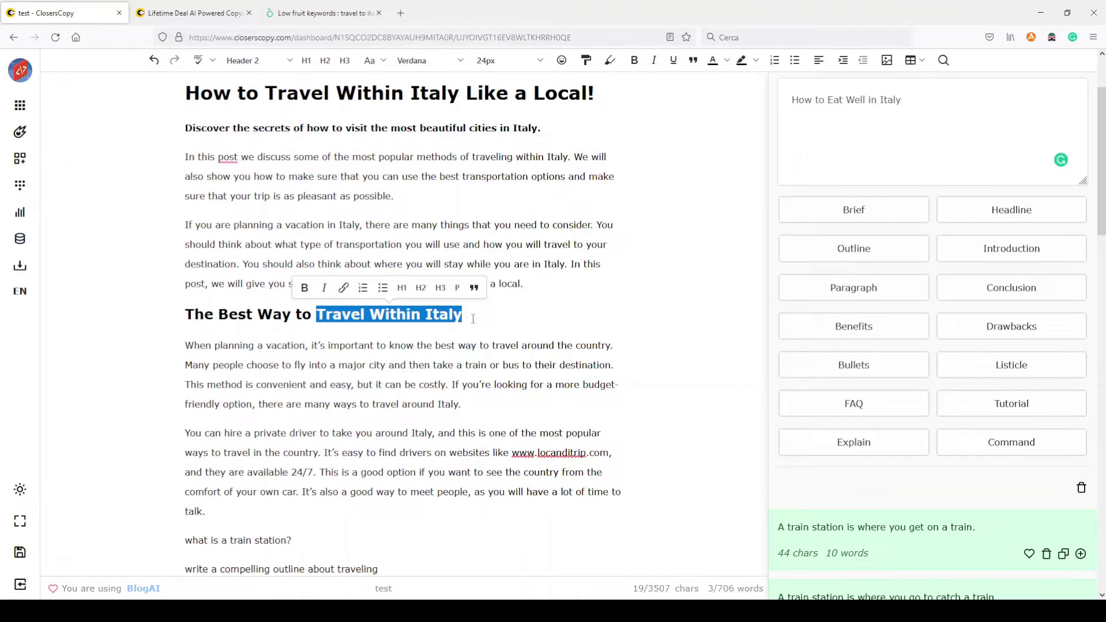
scroll(389, 536, "down", 2)
left_click_drag(380, 451, 338, 451)
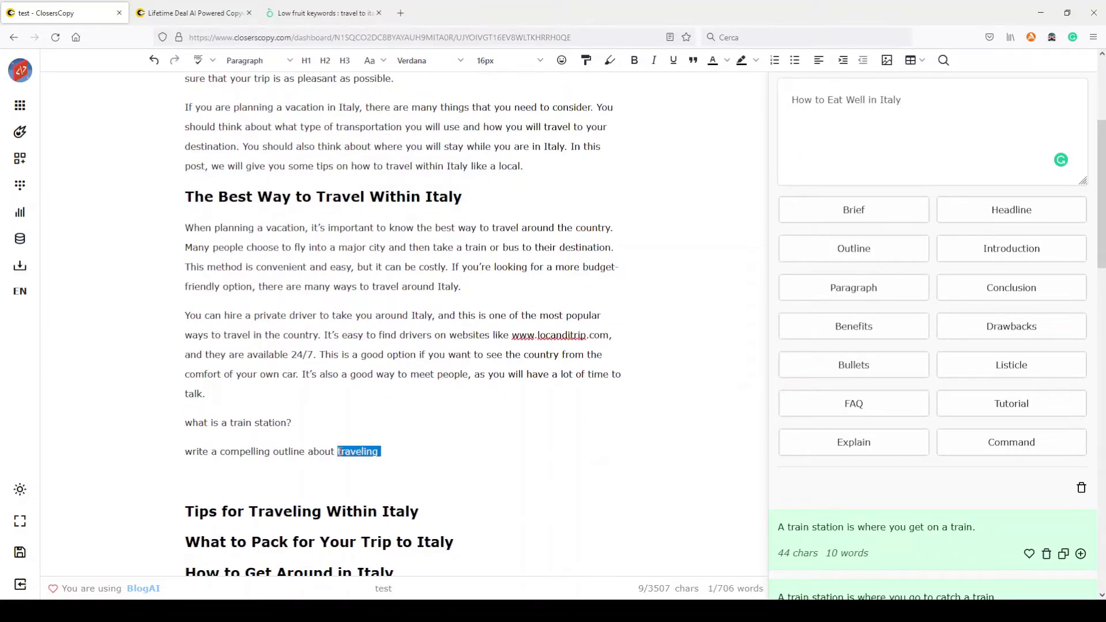
key("ctrl+v")
left_click(373, 458)
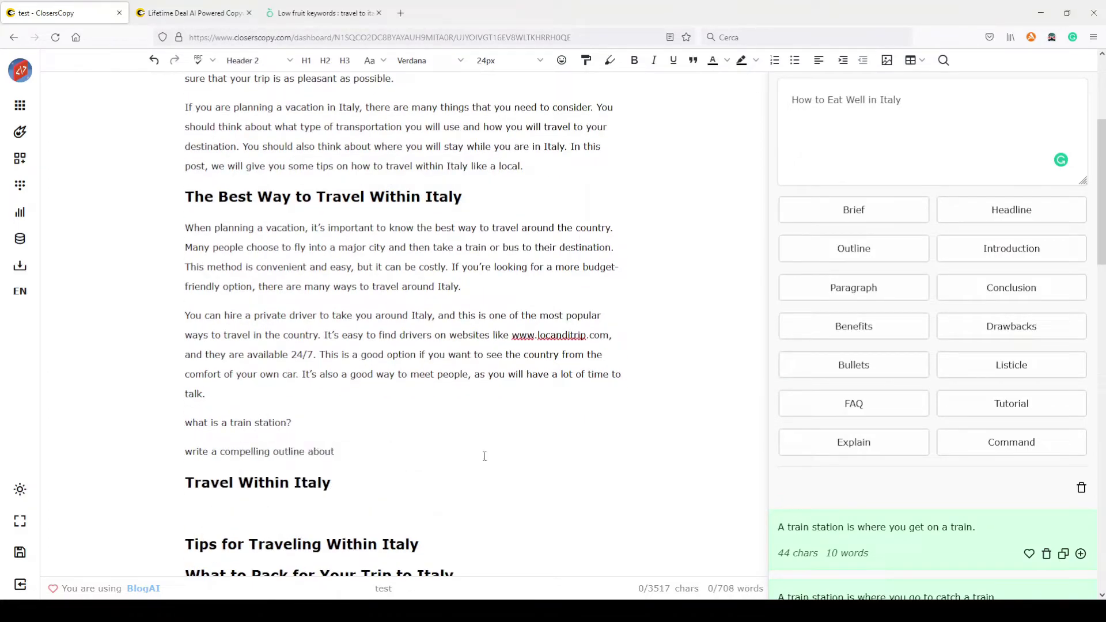
key("Delete")
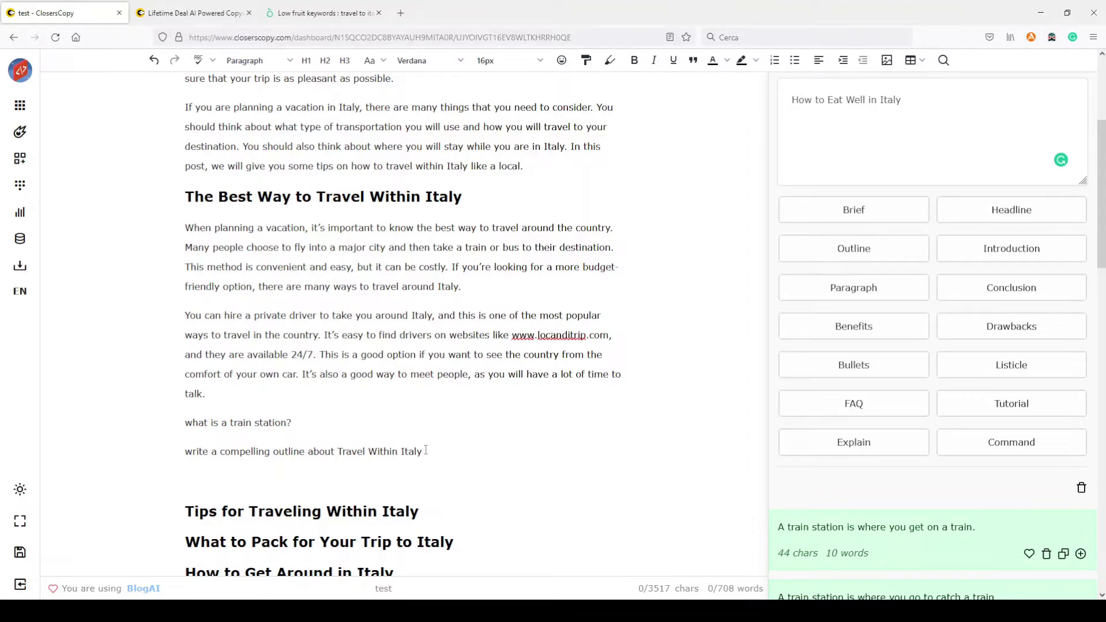
left_click_drag(426, 451, 175, 462)
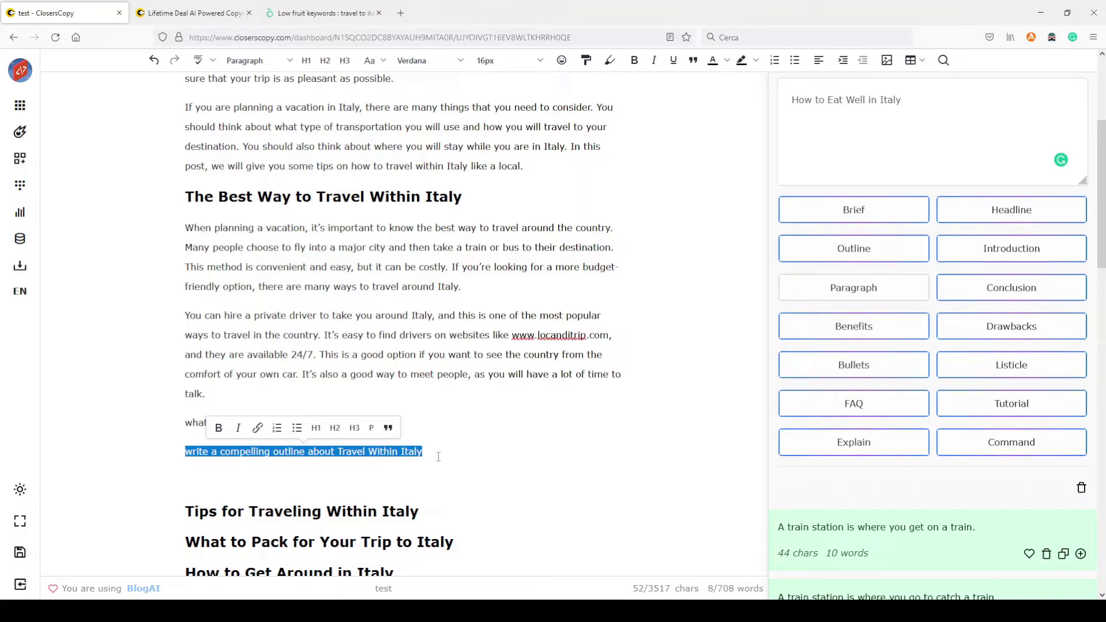
left_click(1014, 442)
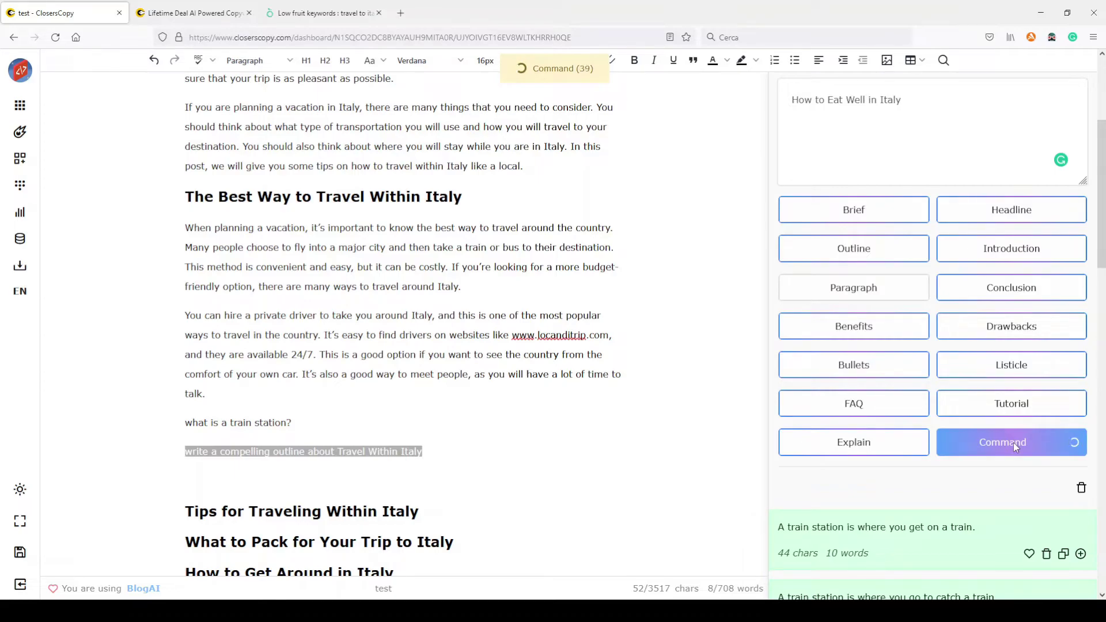
Step: Read through the introduction text and outlines generated by the Command tool for the outline instruction
scroll(983, 442, "up", 2)
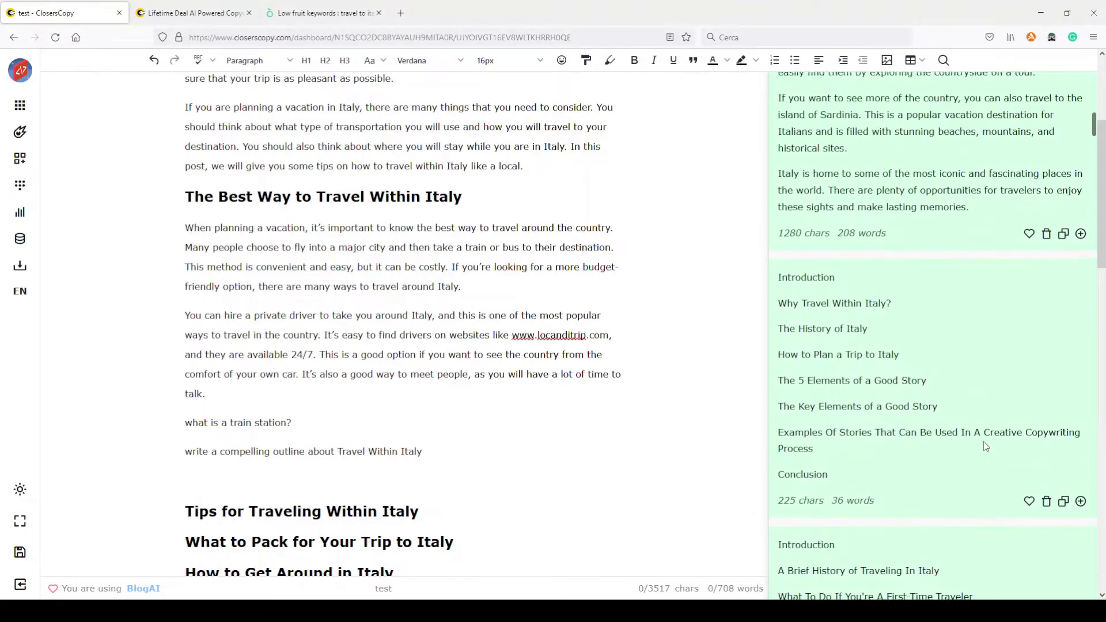
scroll(984, 441, "up", 3)
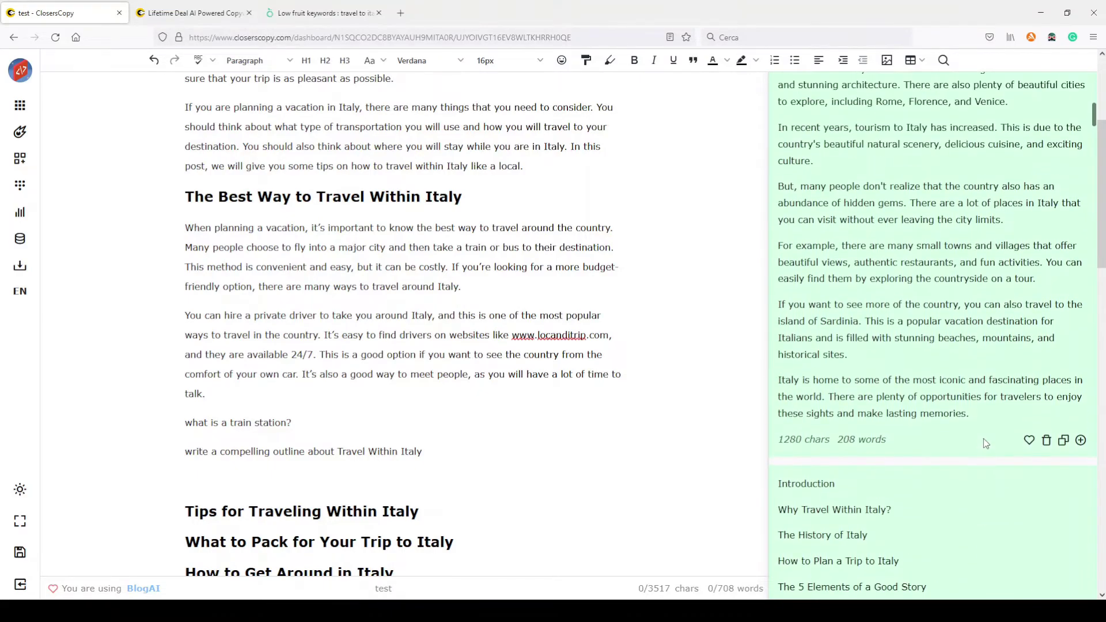
scroll(984, 438, "up", 7)
scroll(985, 438, "down", 6)
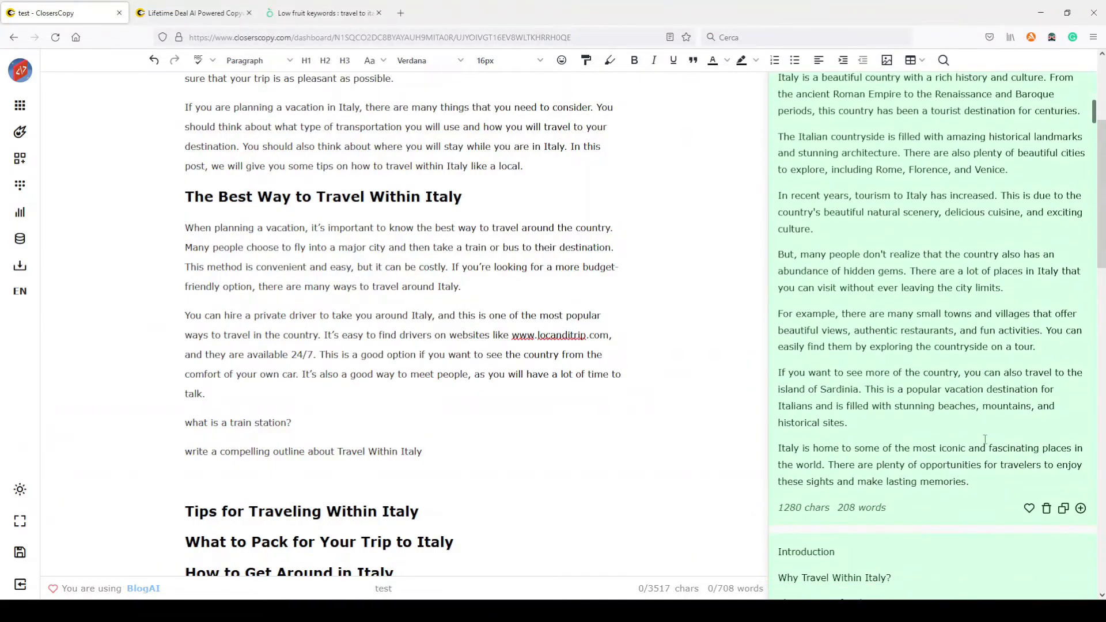
scroll(825, 270, "up", 3)
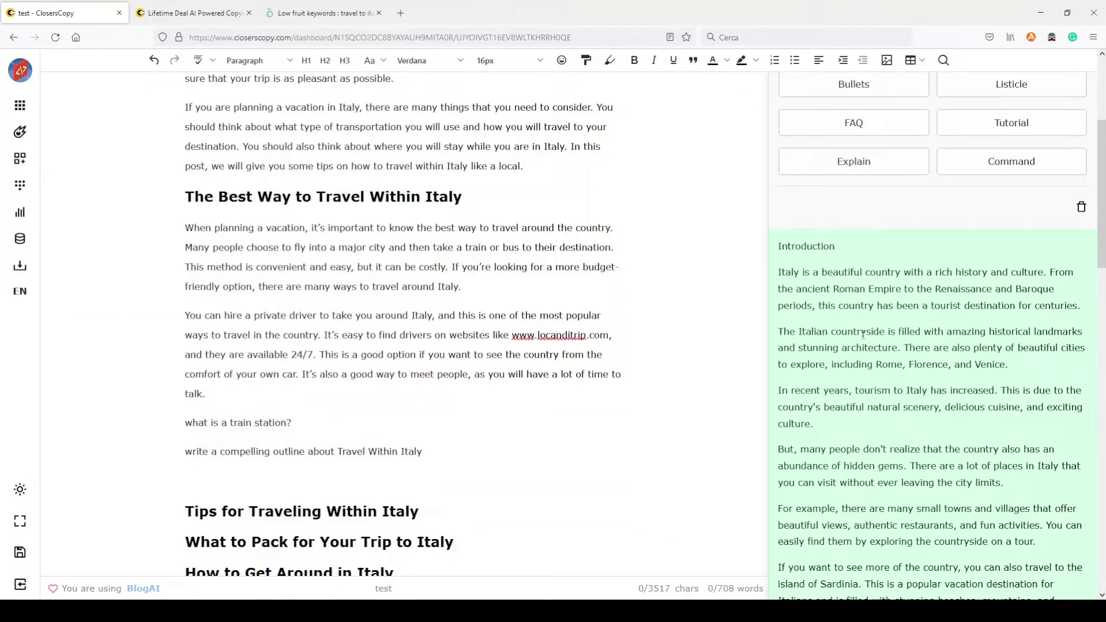
scroll(934, 354, "down", 3)
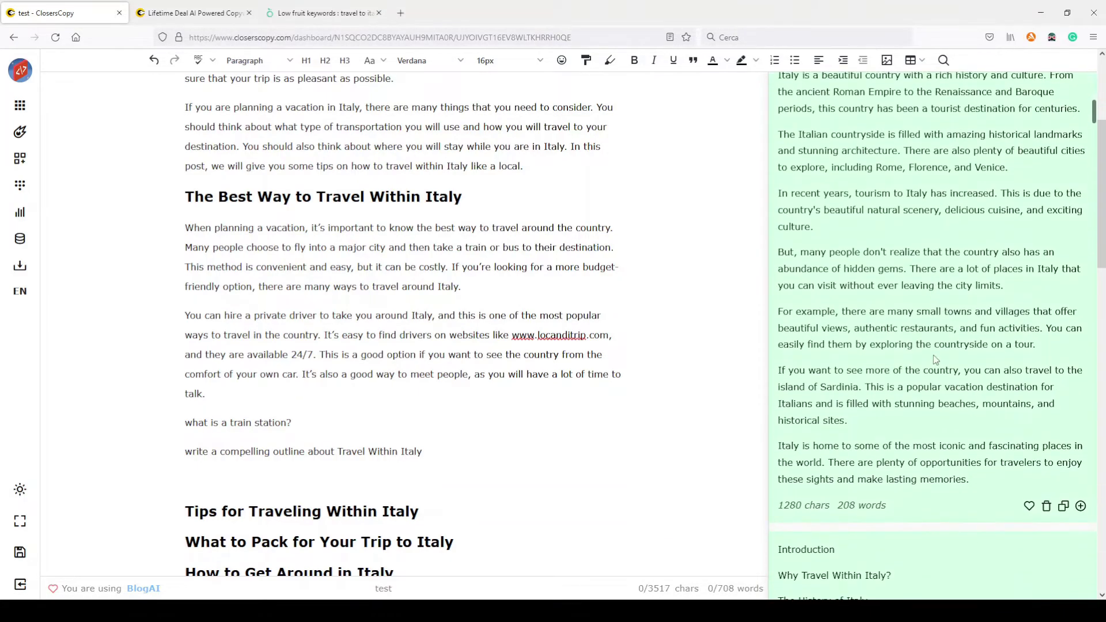
scroll(934, 359, "down", 5)
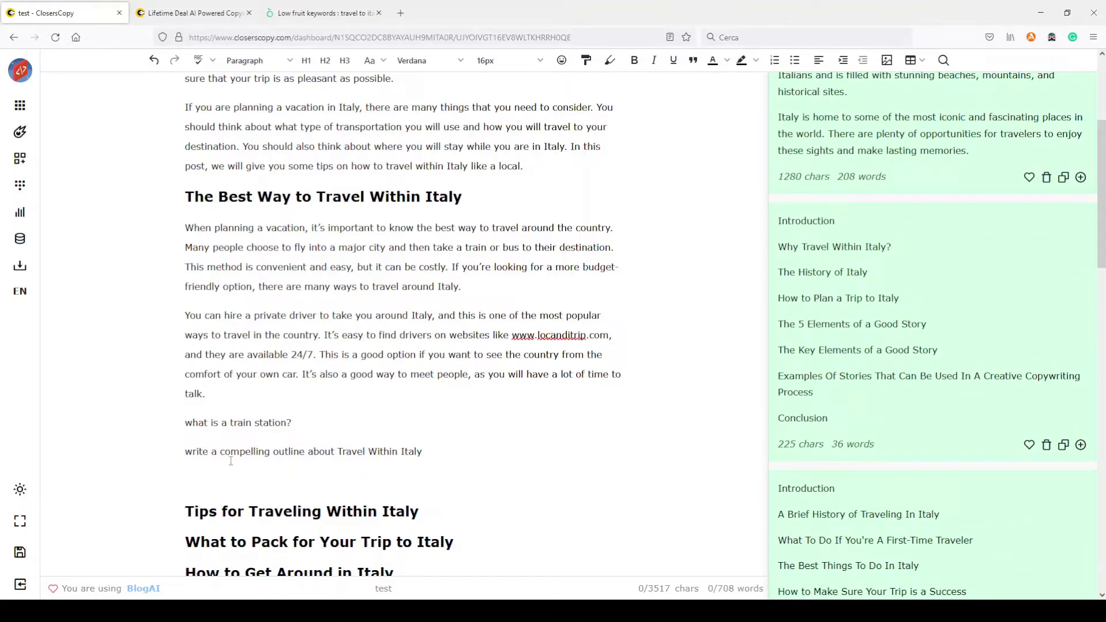
scroll(871, 260, "down", 2)
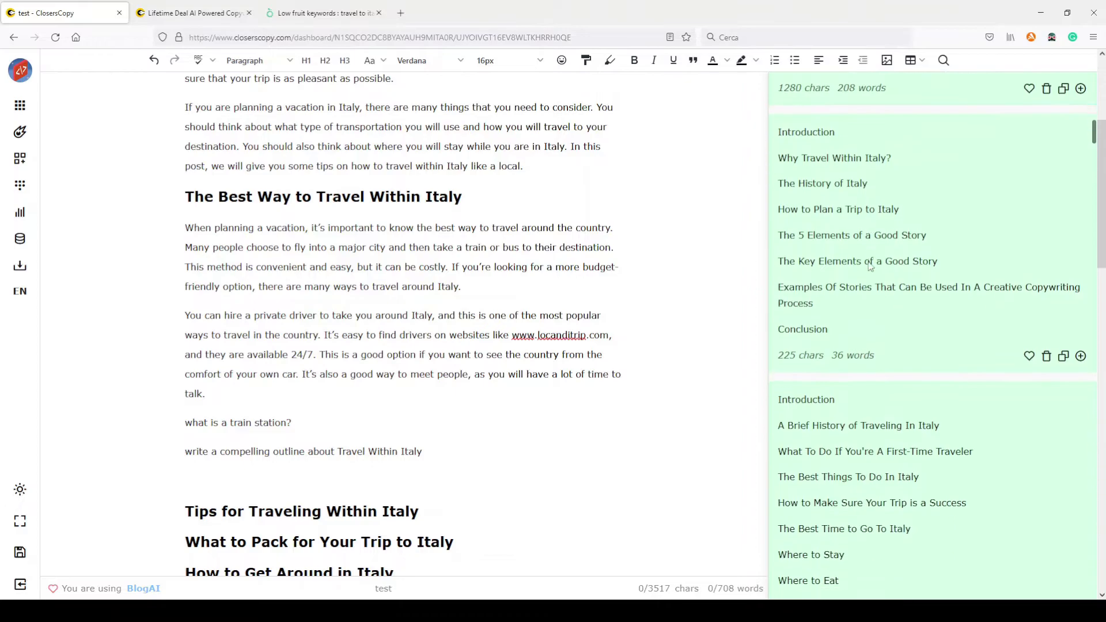
scroll(869, 260, "down", 4)
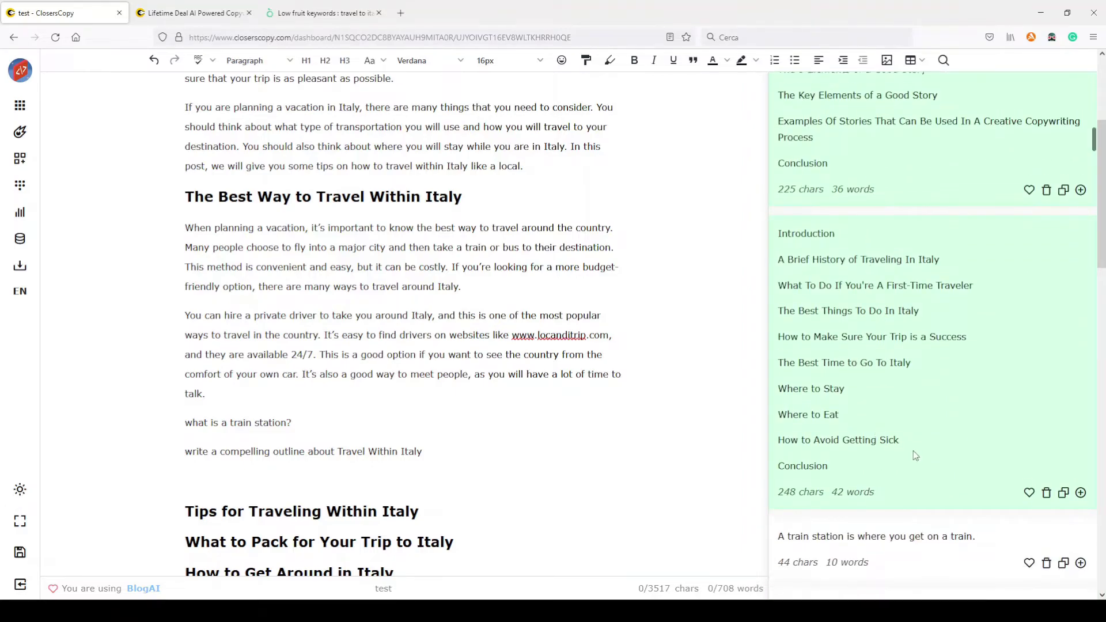
scroll(914, 456, "up", 10)
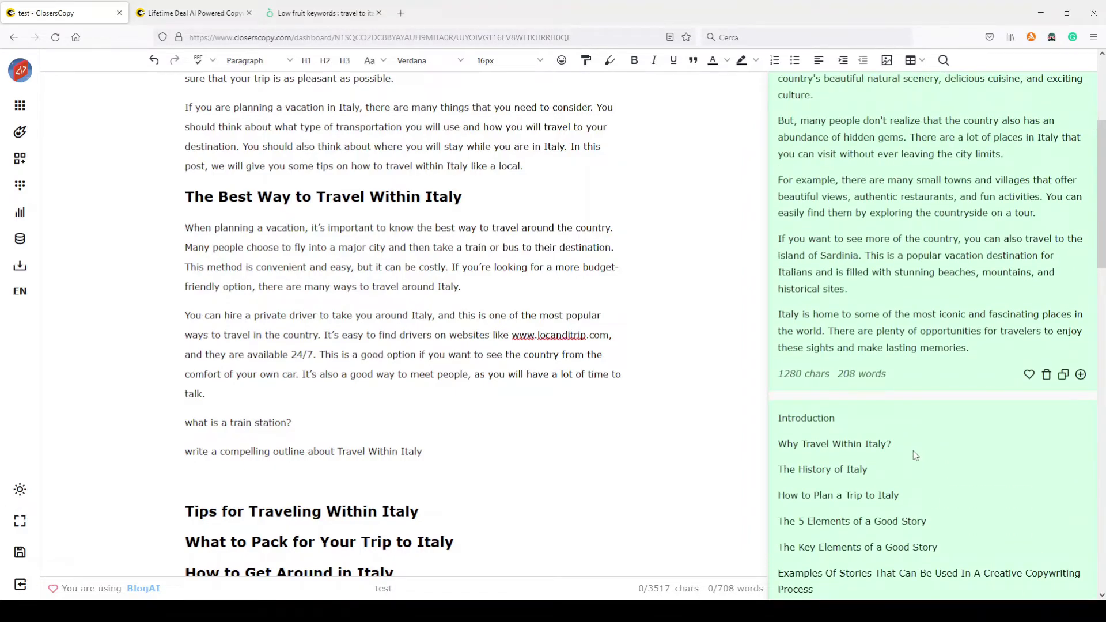
scroll(914, 450, "up", 7)
scroll(916, 453, "up", 4)
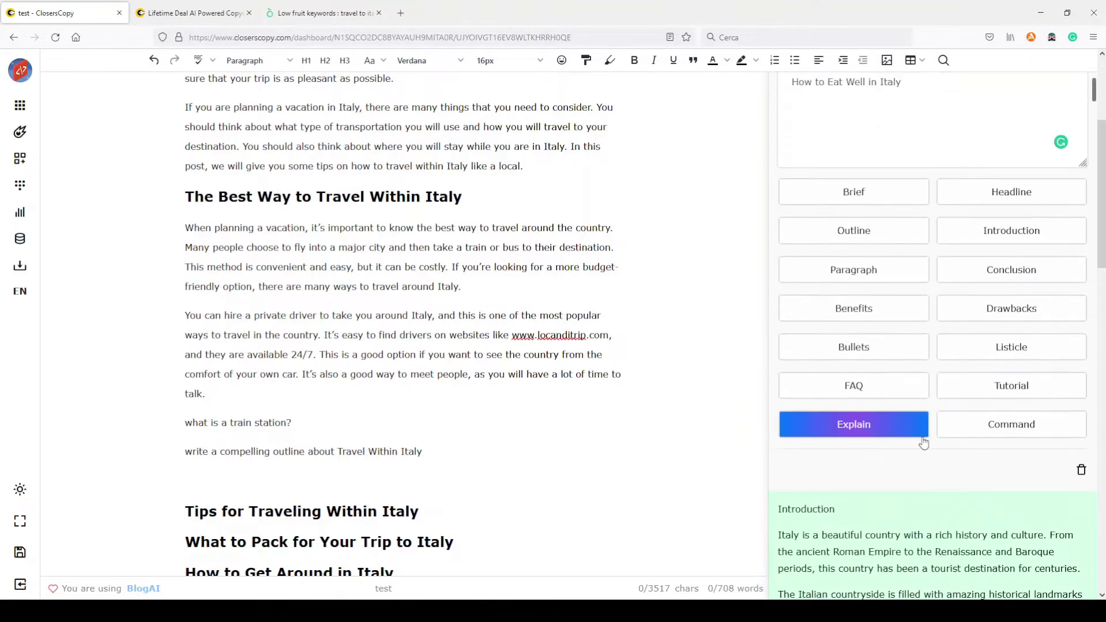
scroll(941, 500, "down", 4)
scroll(939, 493, "up", 6)
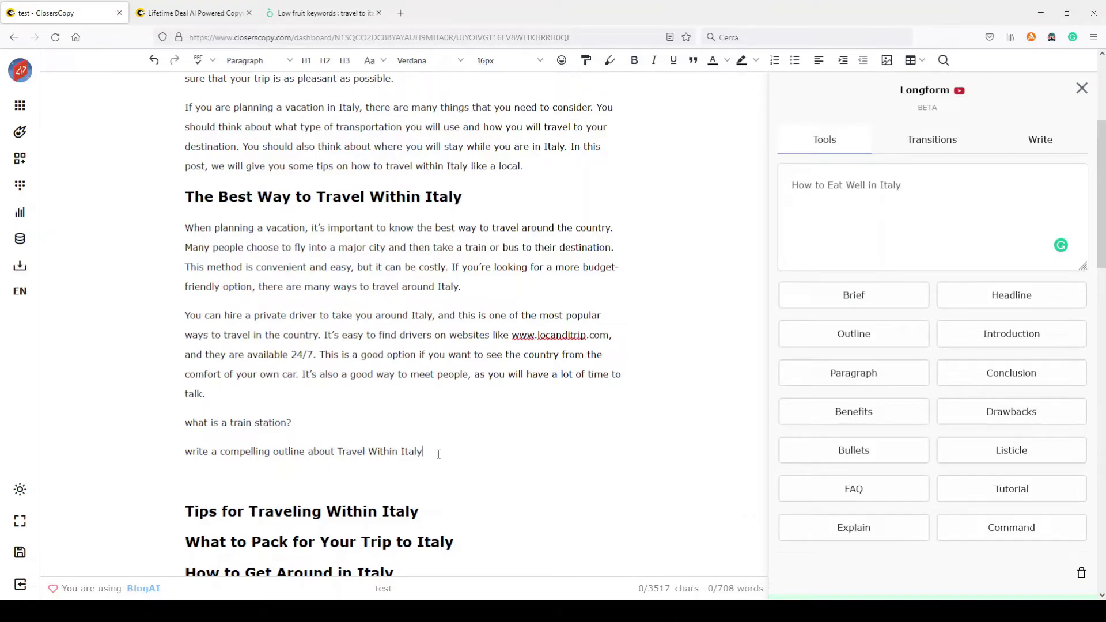
Step: Change the instruction line to "write a list of flowers" and run Command on it
left_click_drag(438, 455, 221, 456)
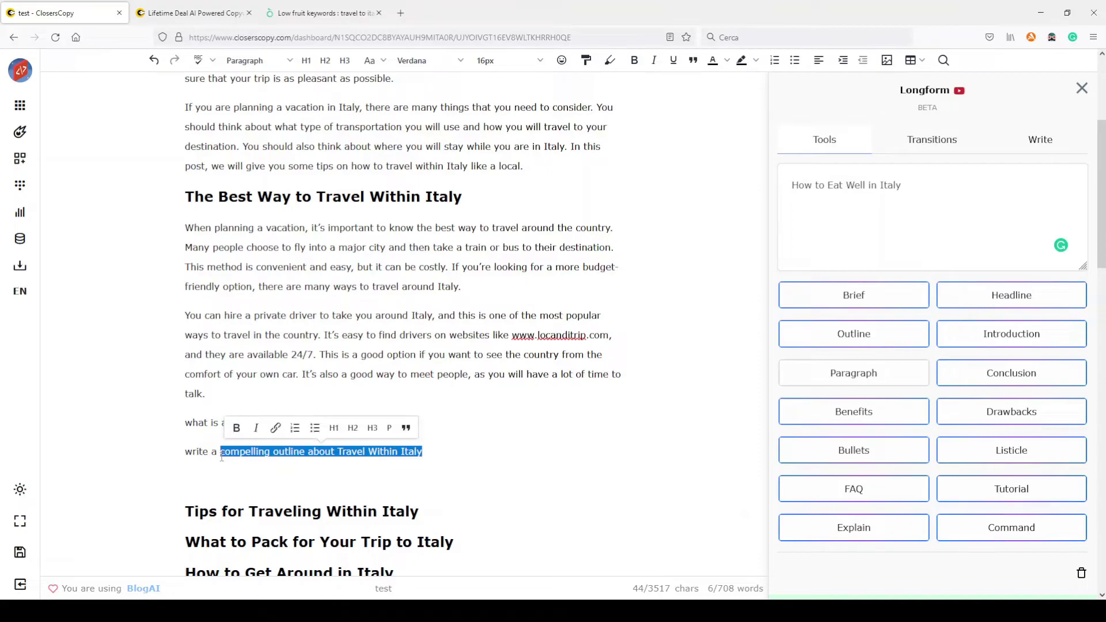
type("list of ")
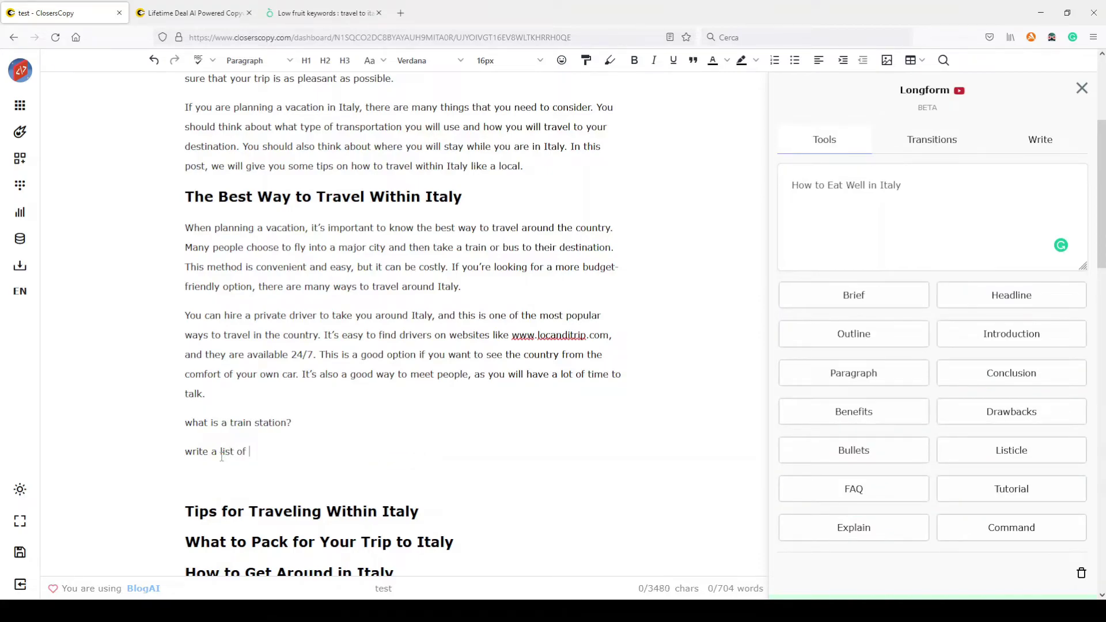
type("flowers")
left_click_drag(285, 452, 186, 453)
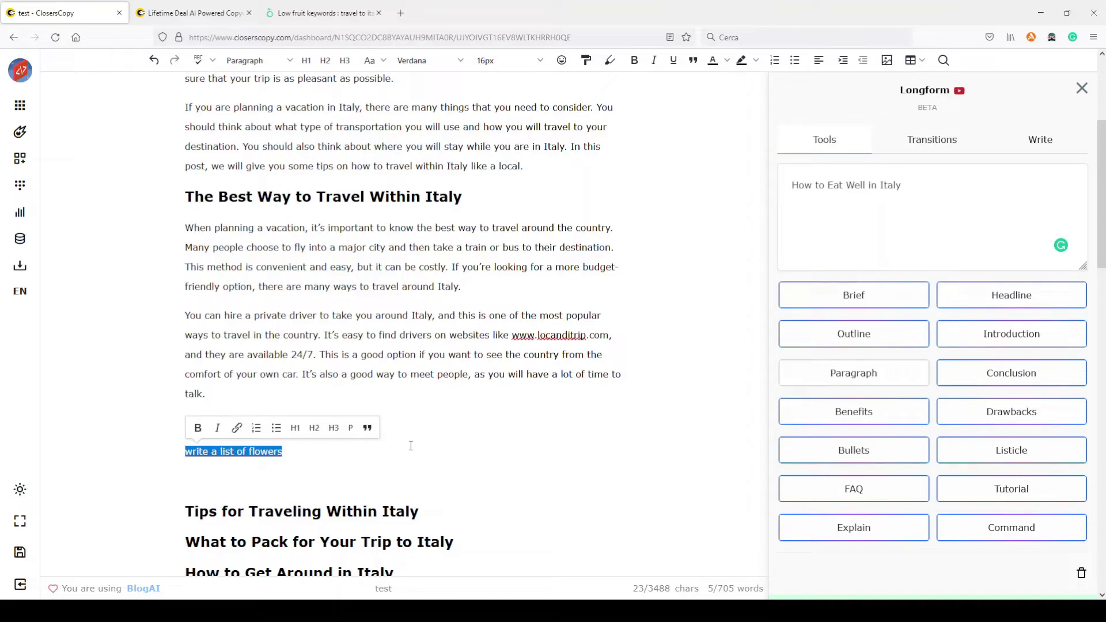
left_click(1010, 534)
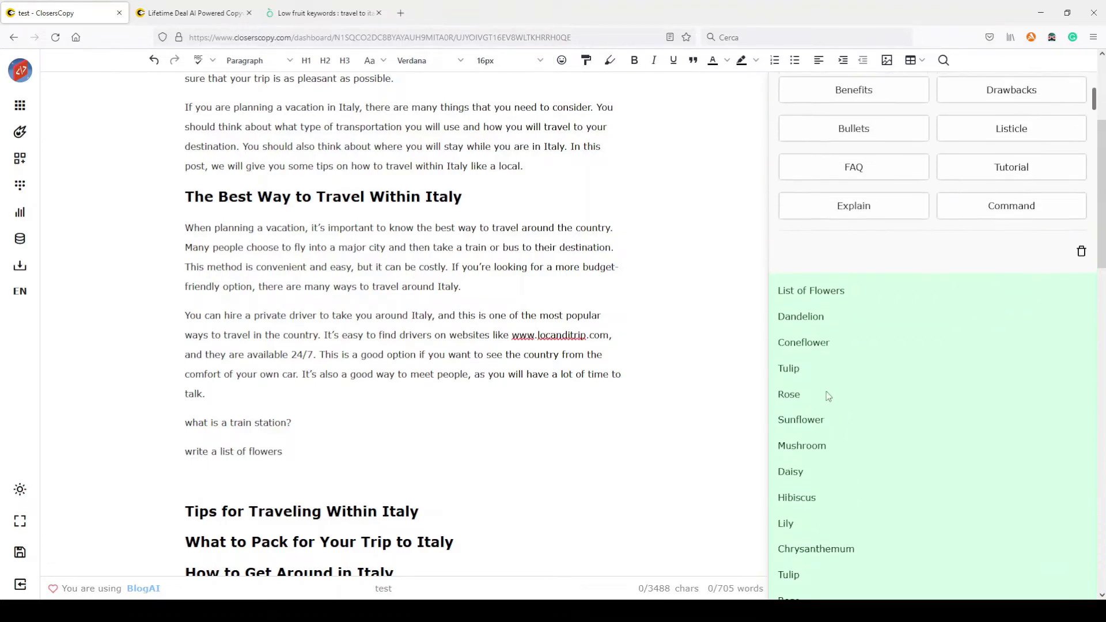
Step: Look through the generated flower lists and review the article around the "write a list of flowers" line
scroll(969, 336, "down", 3)
scroll(967, 332, "down", 5)
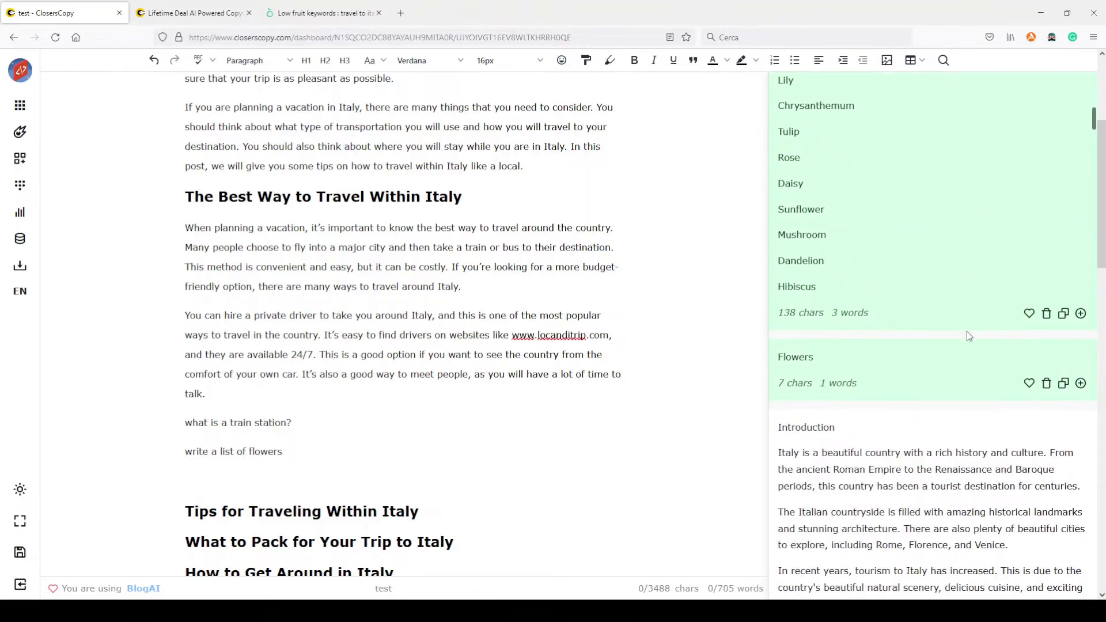
left_click(289, 453)
scroll(924, 379, "up", 10)
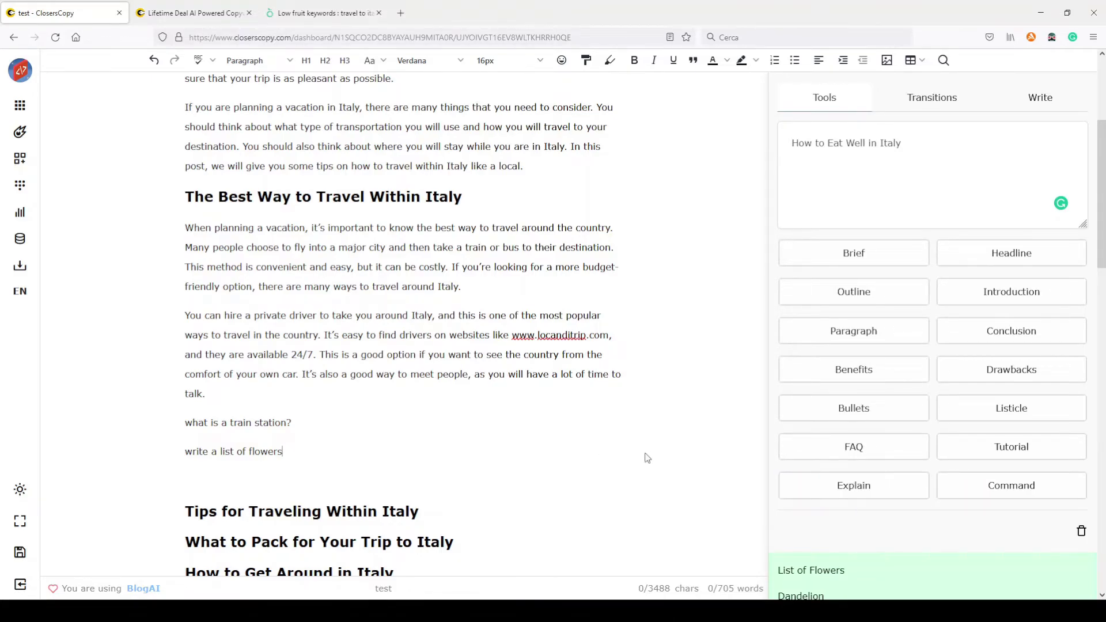
triple_click(288, 452)
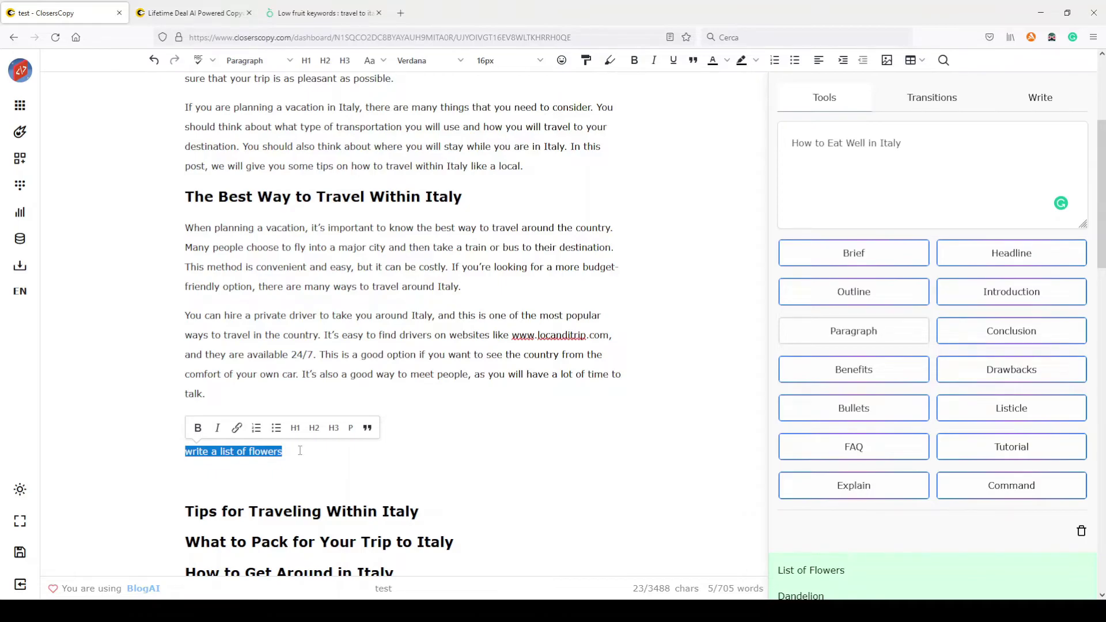
scroll(827, 358, "up", 5)
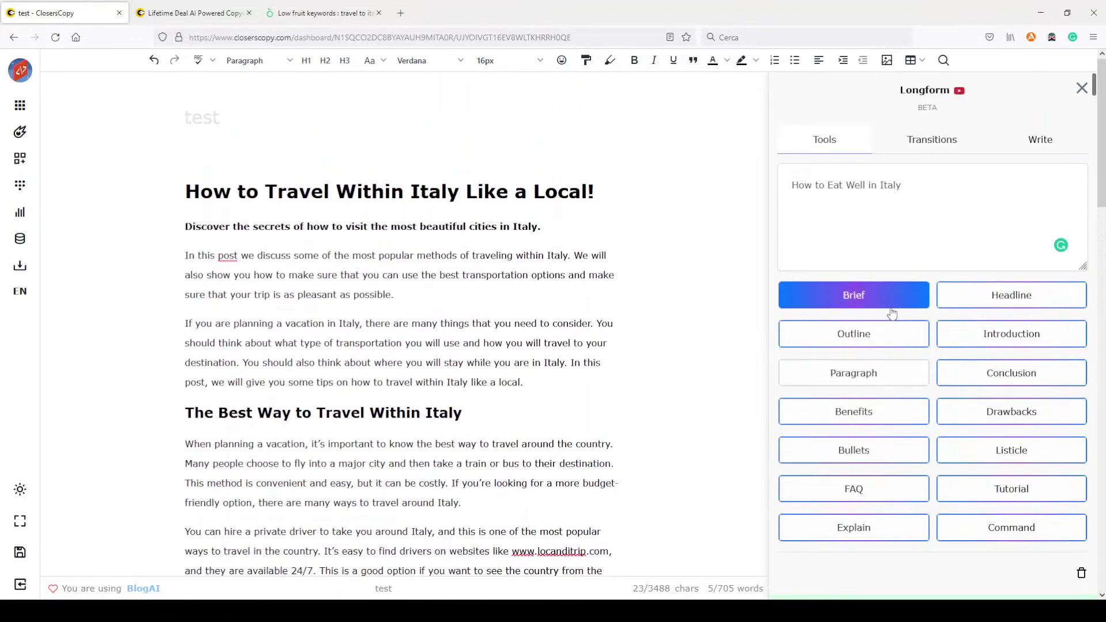
scroll(541, 332, "down", 3)
scroll(462, 318, "down", 2)
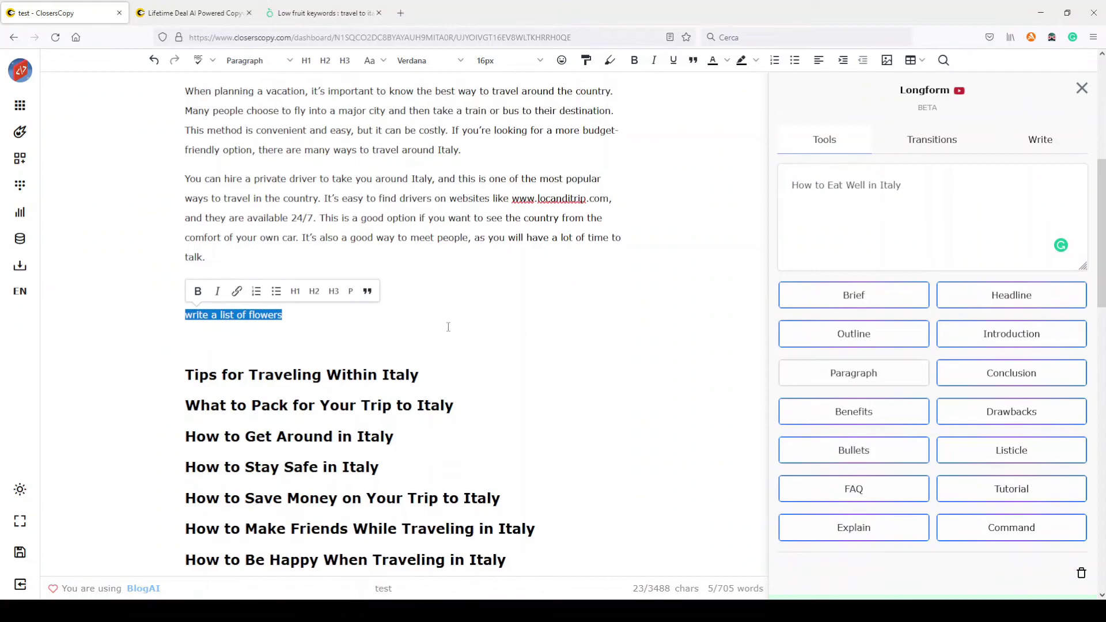
scroll(447, 326, "up", 3)
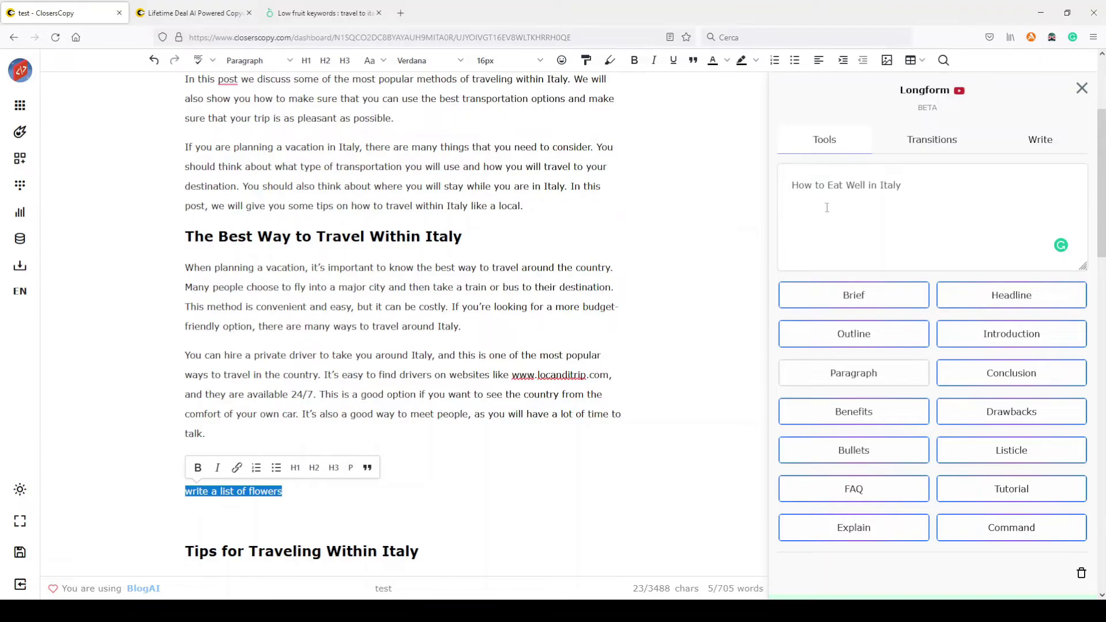
Step: Check the Insights for the article and examine its readability statistics and highlighted sentences
left_click(20, 215)
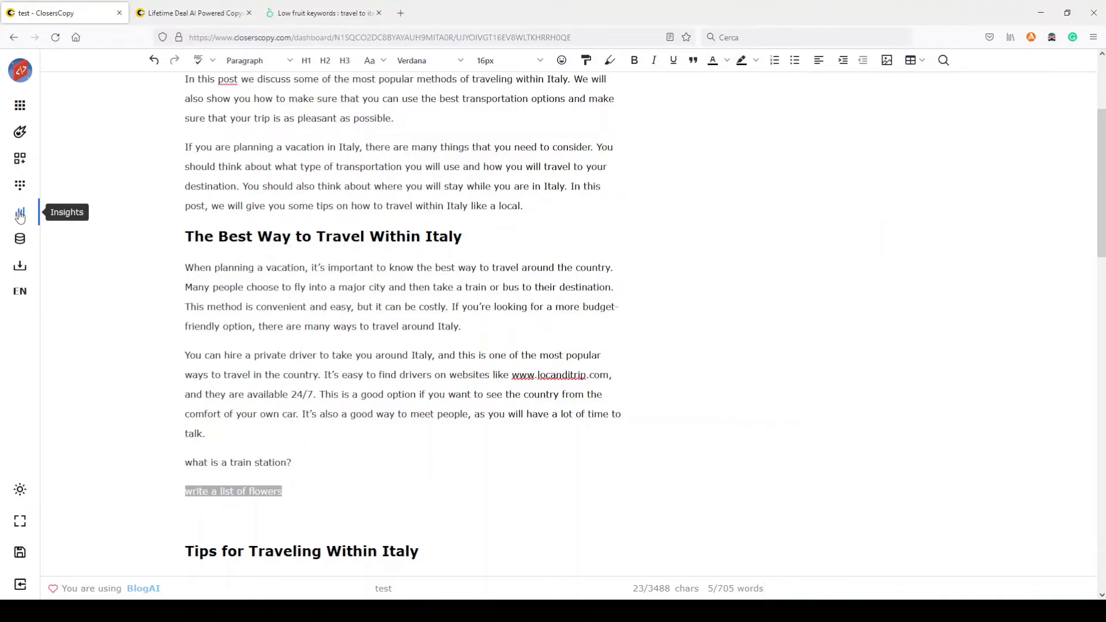
scroll(657, 281, "up", 3)
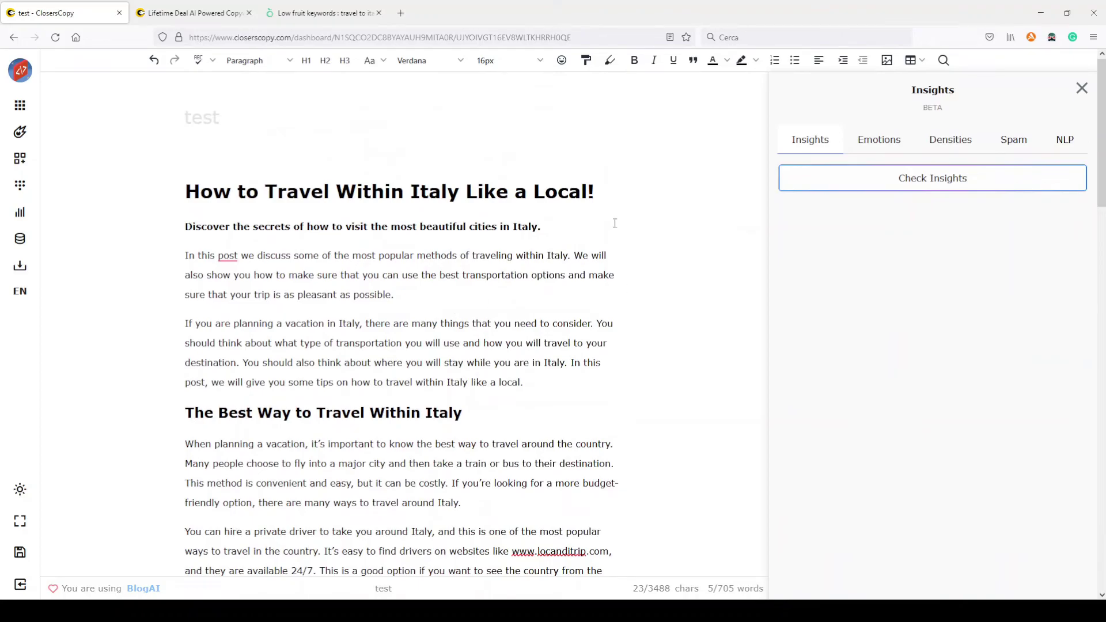
left_click(944, 180)
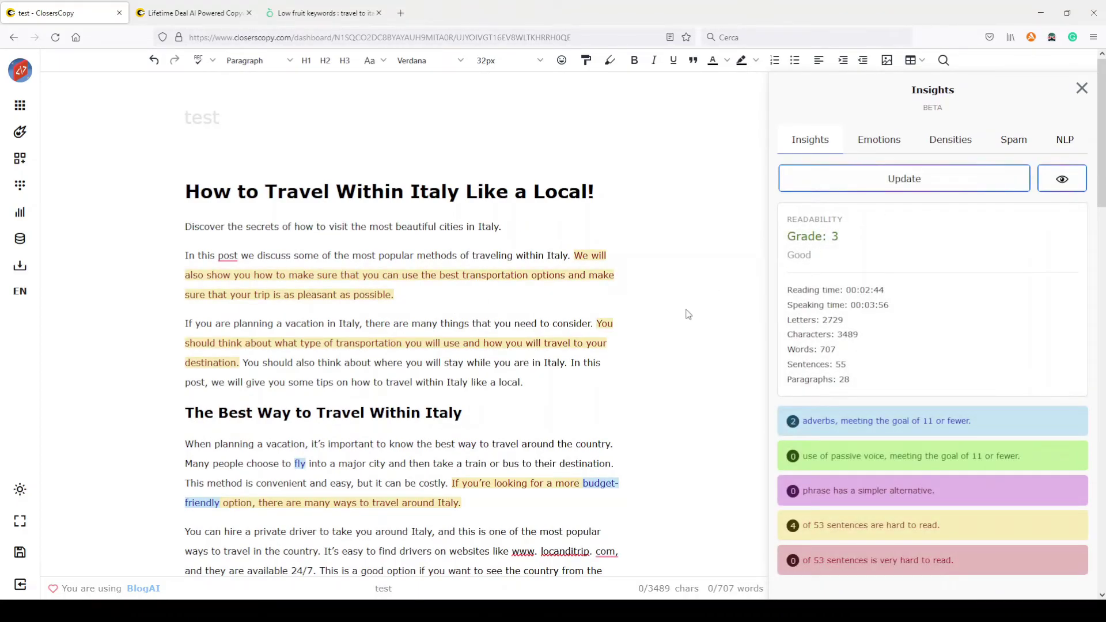
scroll(687, 314, "down", 2)
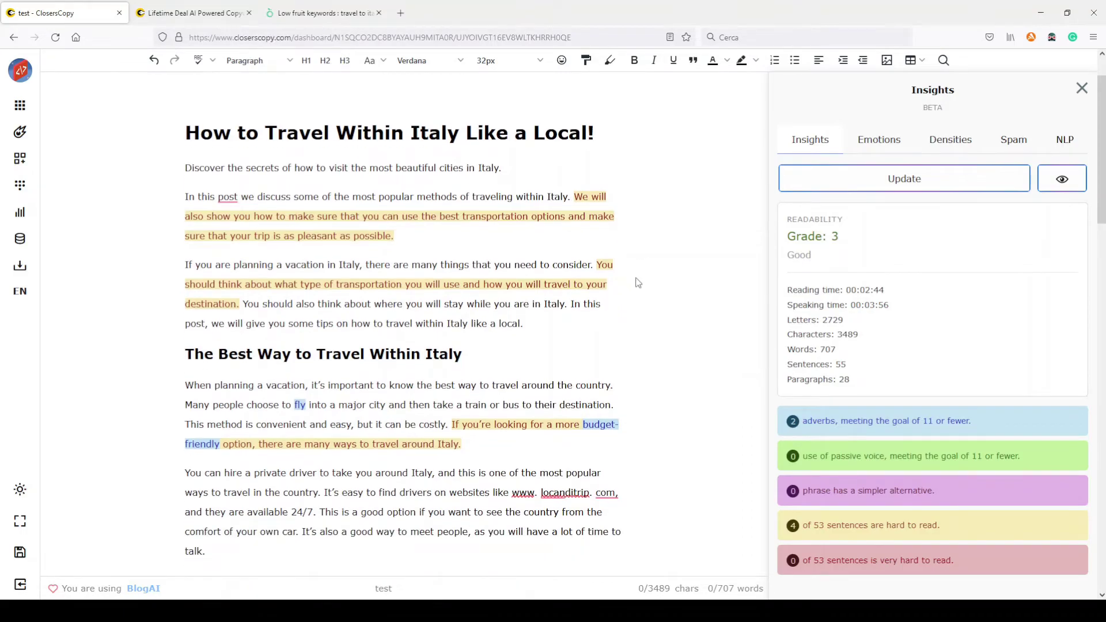
scroll(964, 231, "down", 1)
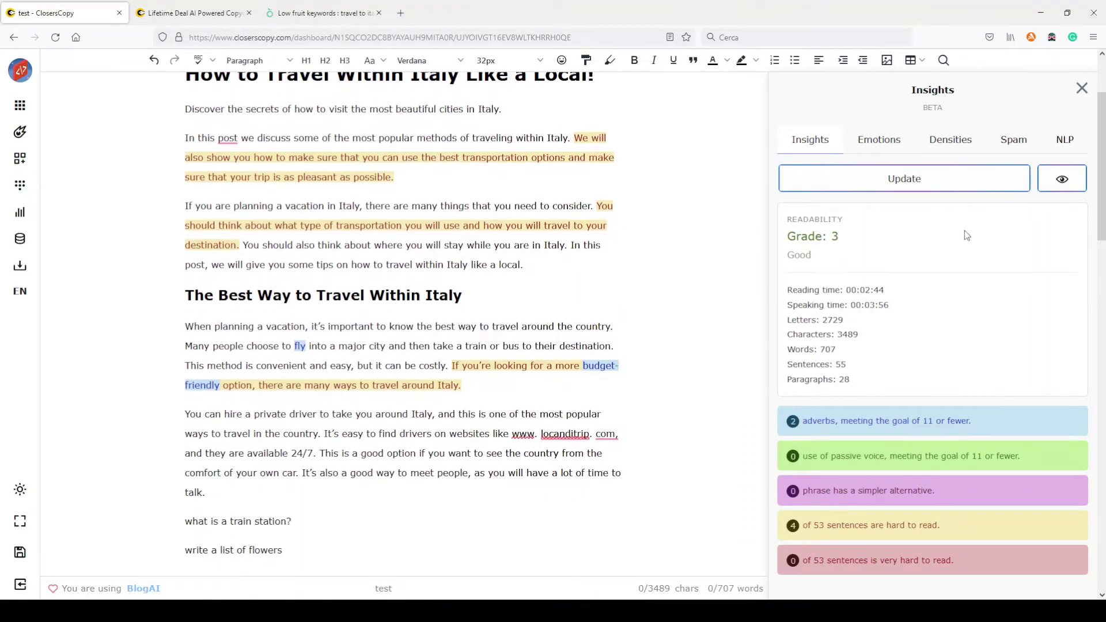
Step: Review the highlighted hard-to-read sentences and adverbs in the article's opening sections against the readability statistics
scroll(964, 230, "up", 3)
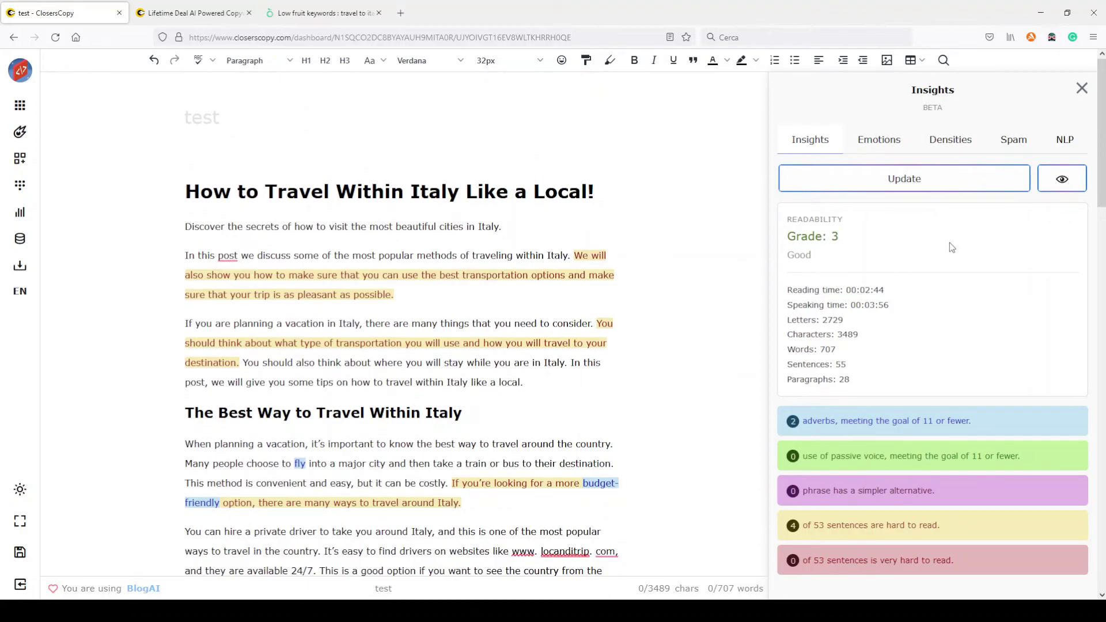
scroll(949, 243, "down", 2)
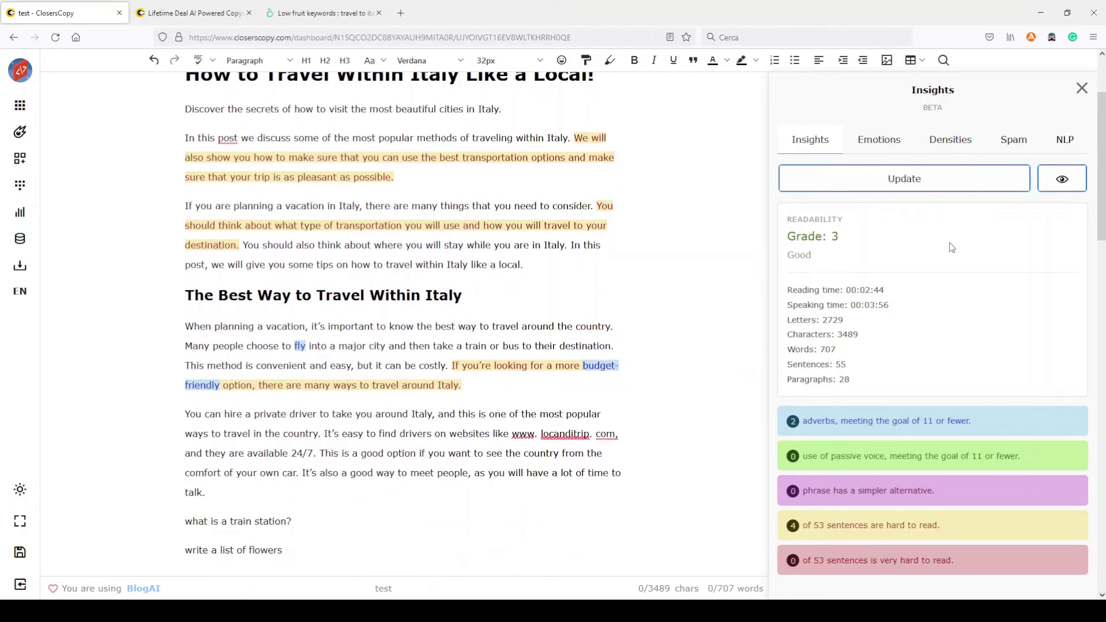
scroll(950, 244, "up", 1)
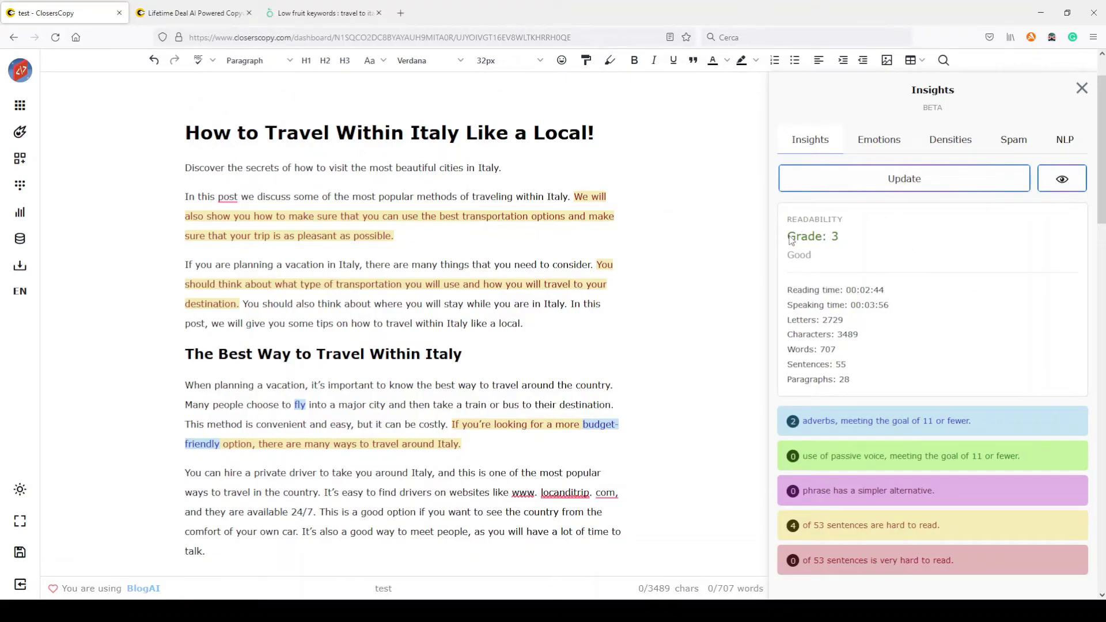
scroll(991, 309, "down", 1)
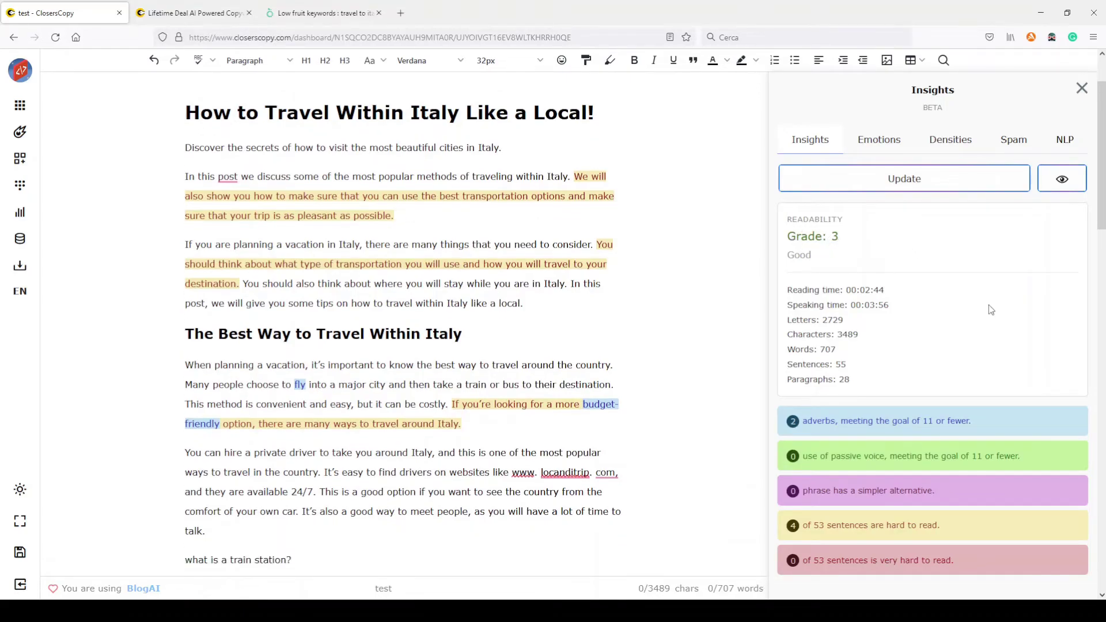
scroll(990, 310, "down", 2)
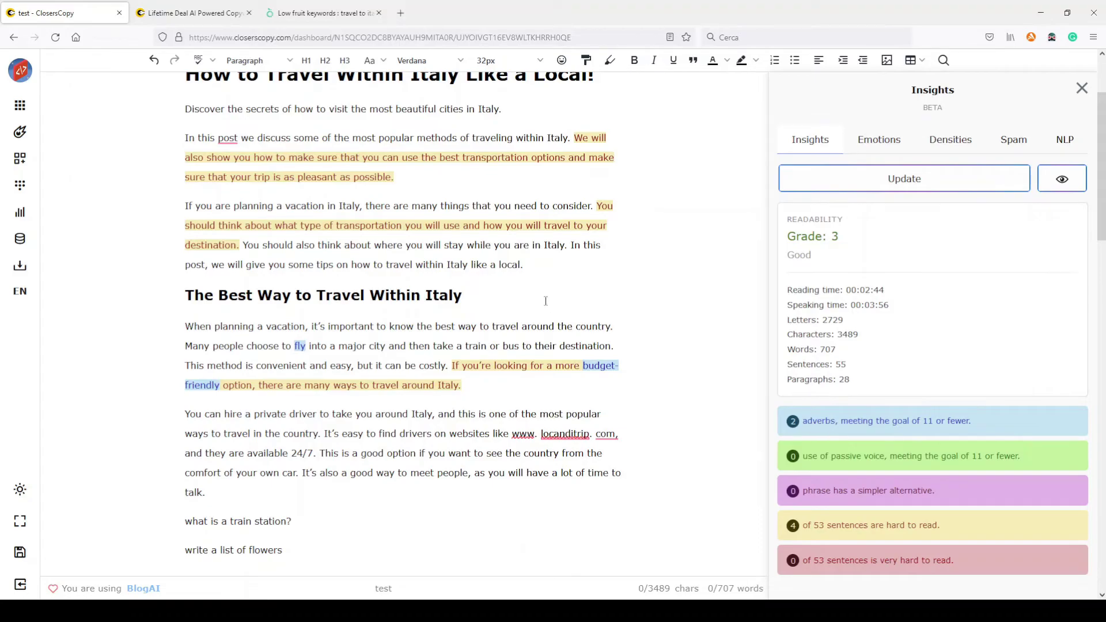
scroll(558, 295, "up", 3)
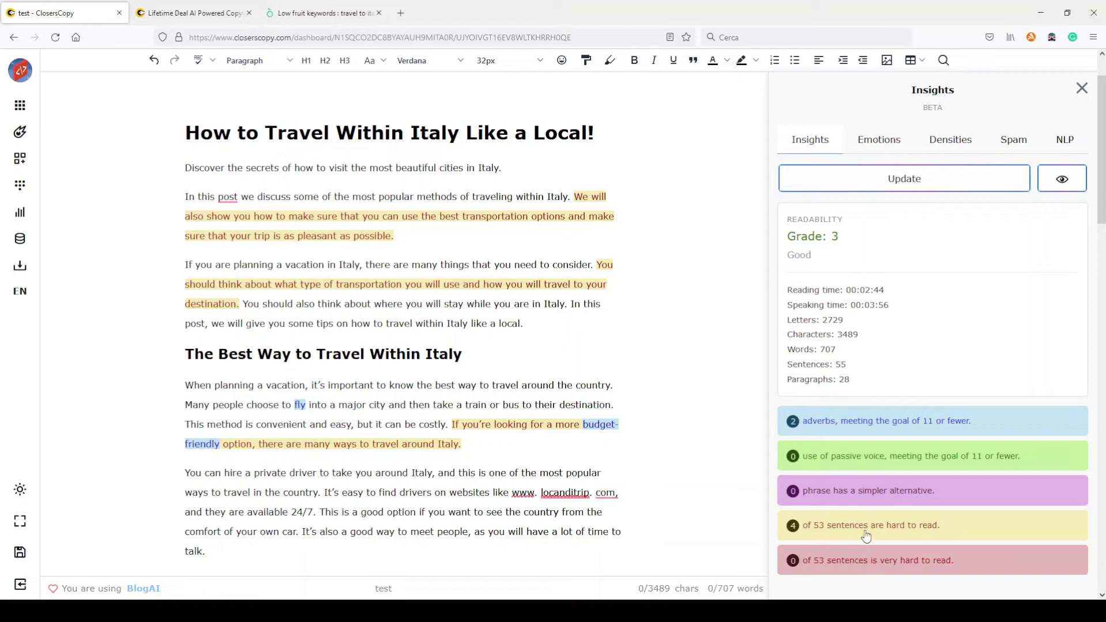
scroll(461, 406, "down", 4)
scroll(469, 402, "up", 5)
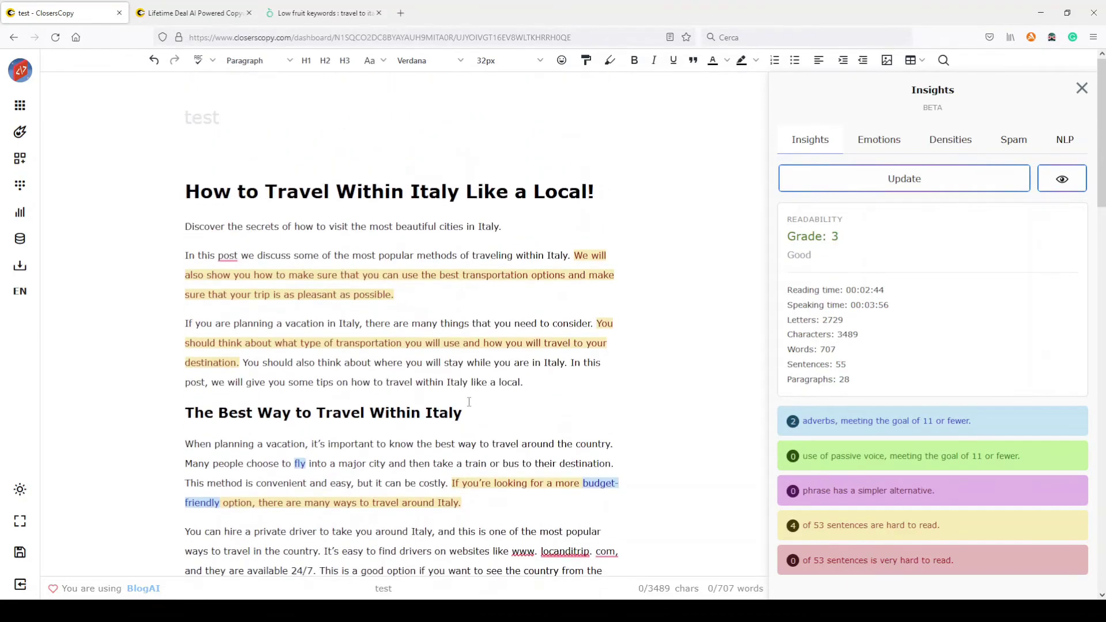
scroll(587, 415, "down", 1)
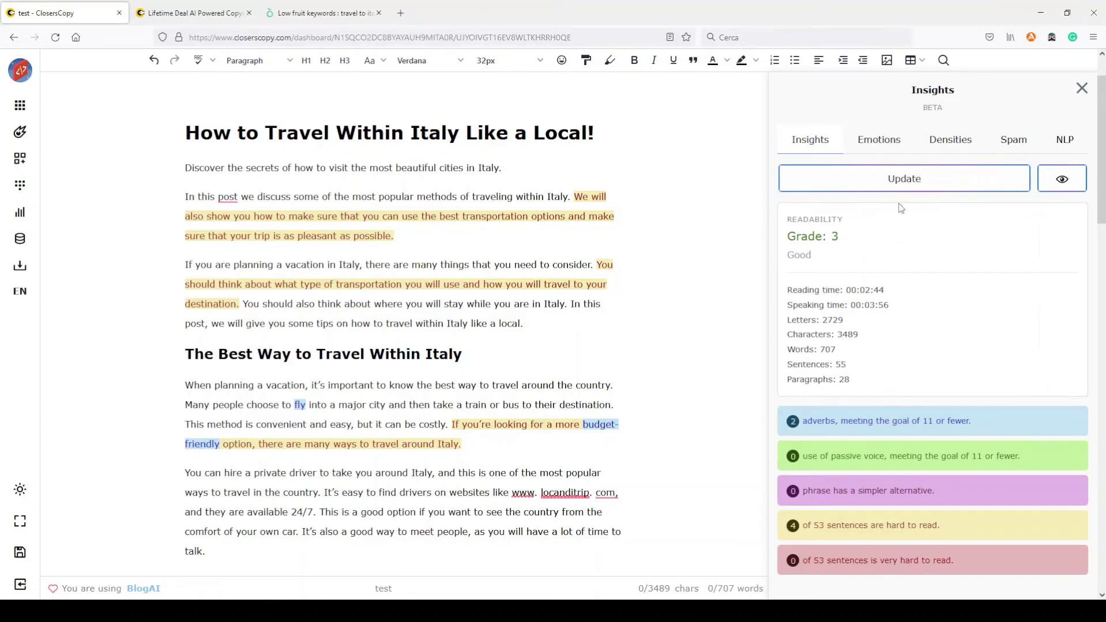
Step: Check the article's emotions and its densities, viewing the phrase lists for four and two words
left_click(876, 140)
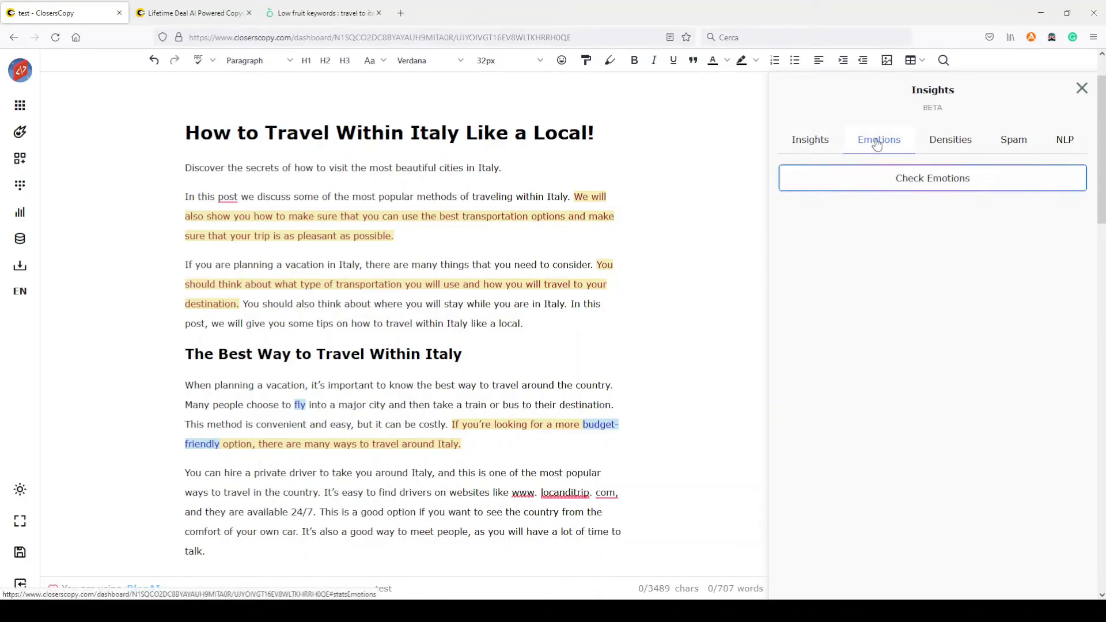
left_click(927, 180)
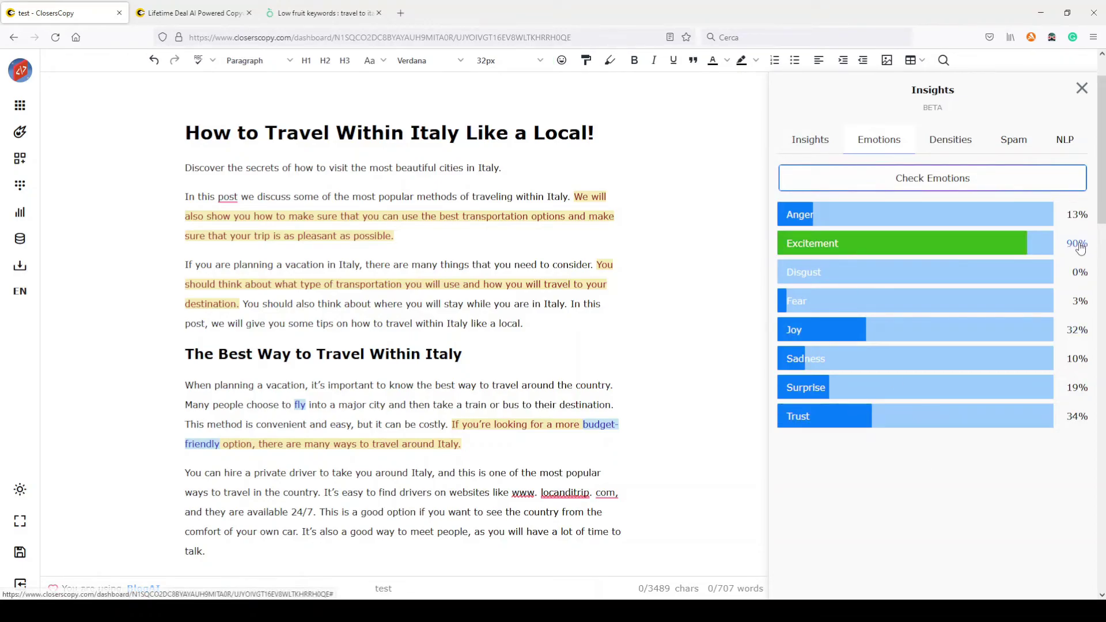
left_click(946, 147)
left_click(911, 178)
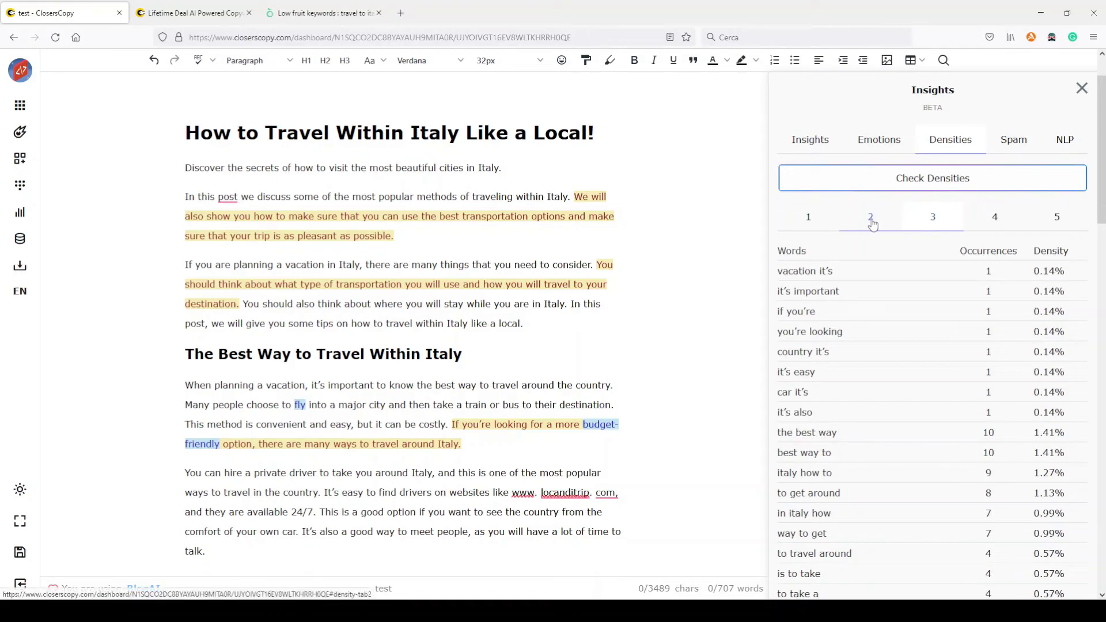
left_click(991, 219)
left_click(870, 218)
Step: Run the Spam and NLP checks on the article, then return to its readability insights
left_click(1013, 141)
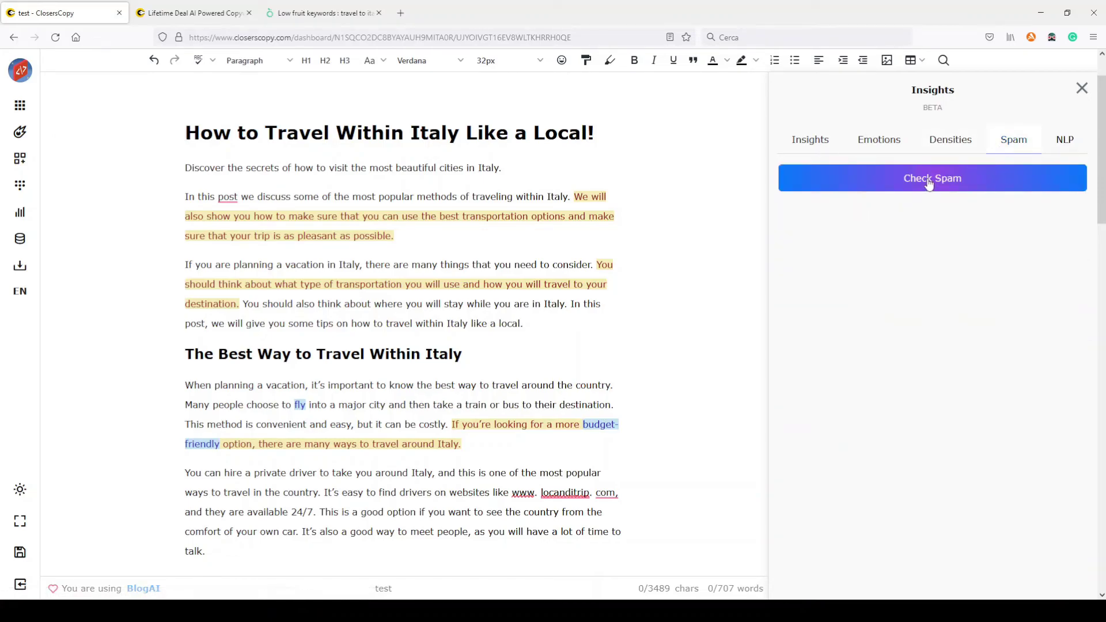
left_click(929, 183)
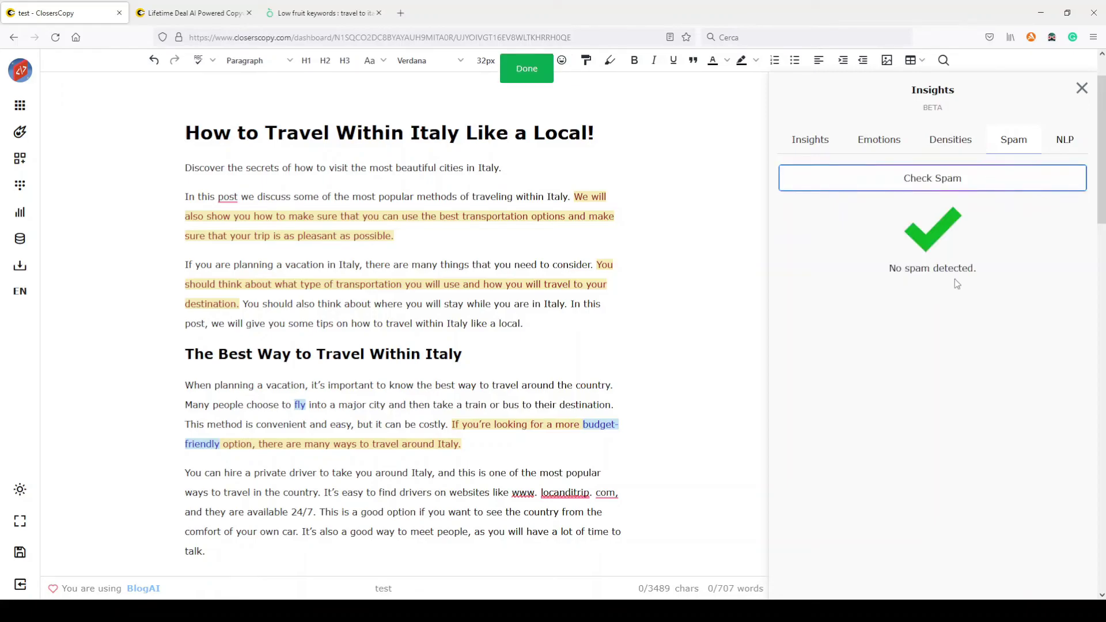
left_click(1064, 144)
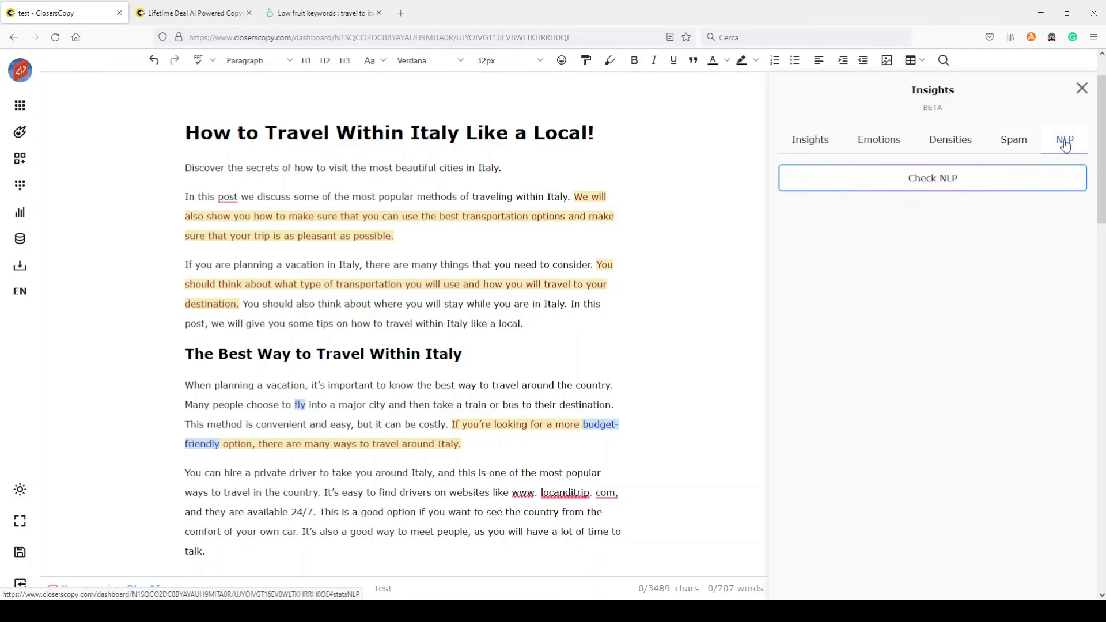
left_click(933, 178)
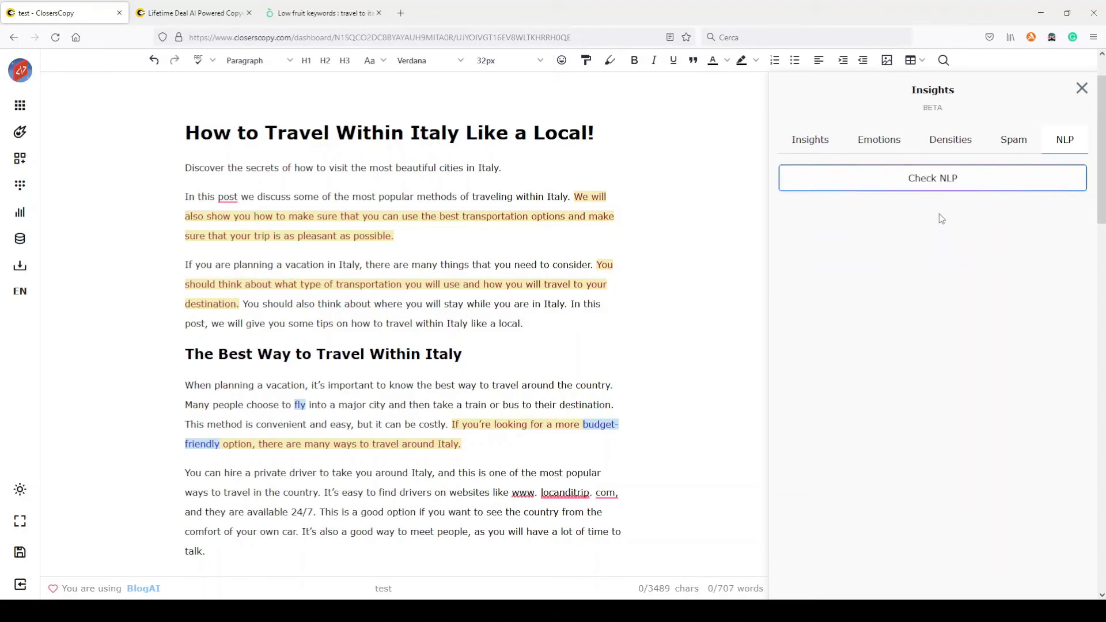
left_click(973, 178)
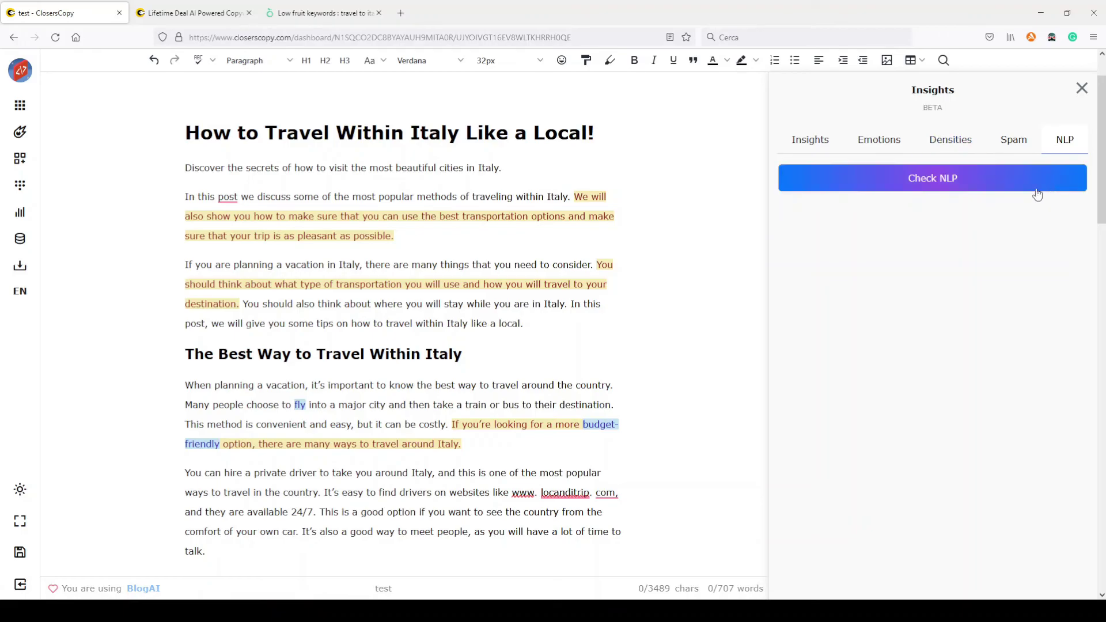
left_click(815, 141)
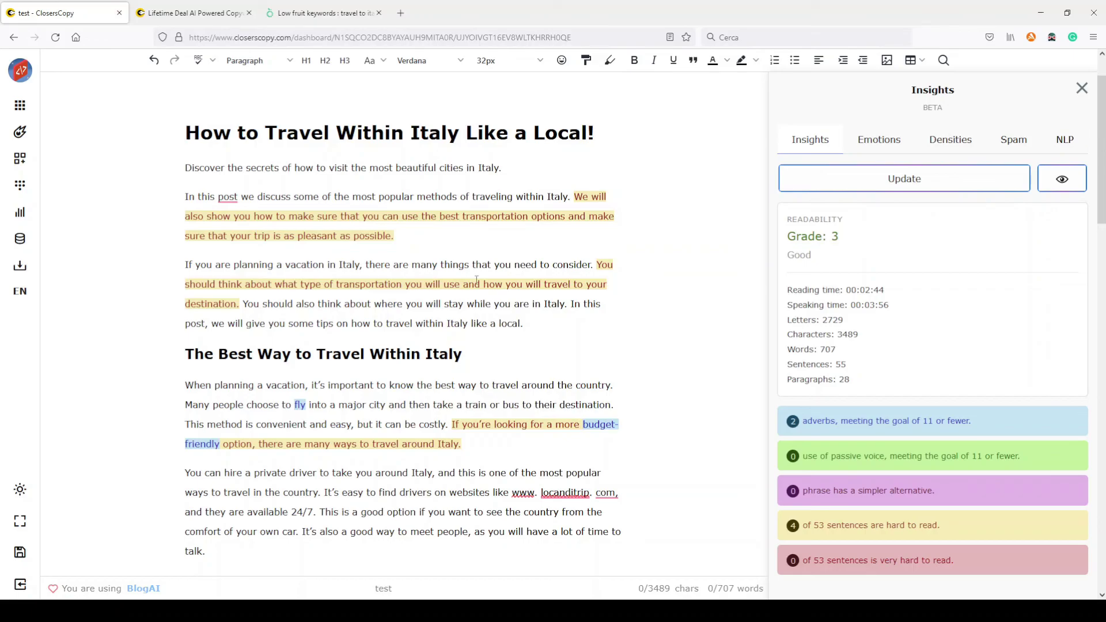
Step: Switch to the ClosersCopy lifetime deal page and view the Professional and Unlimited Lifetime plan prices
left_click(178, 14)
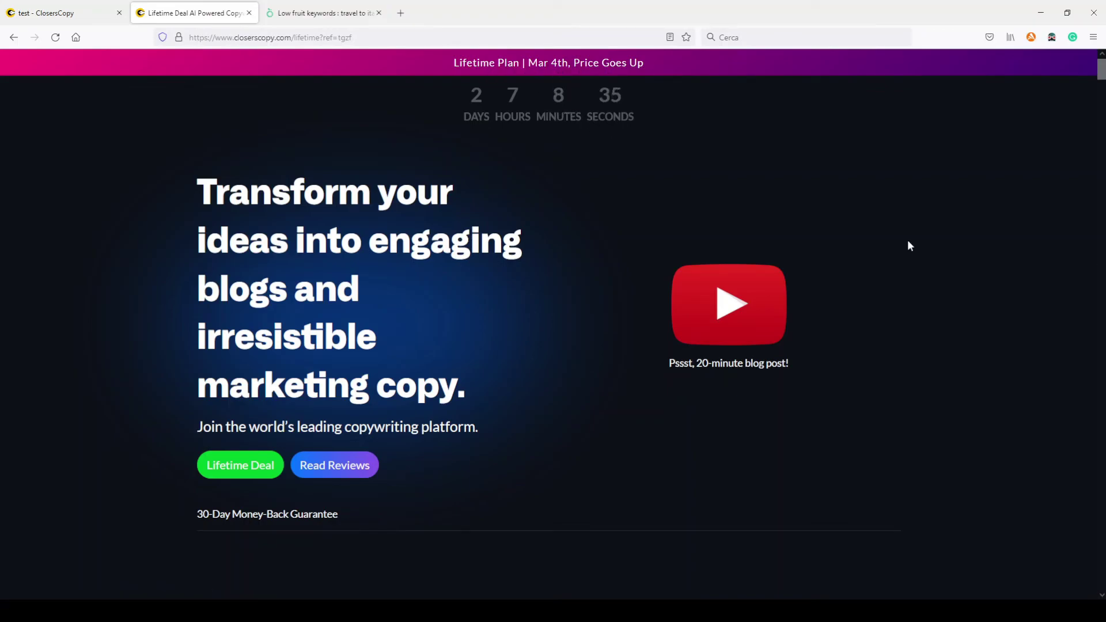
left_click_drag(1101, 72, 1102, 382)
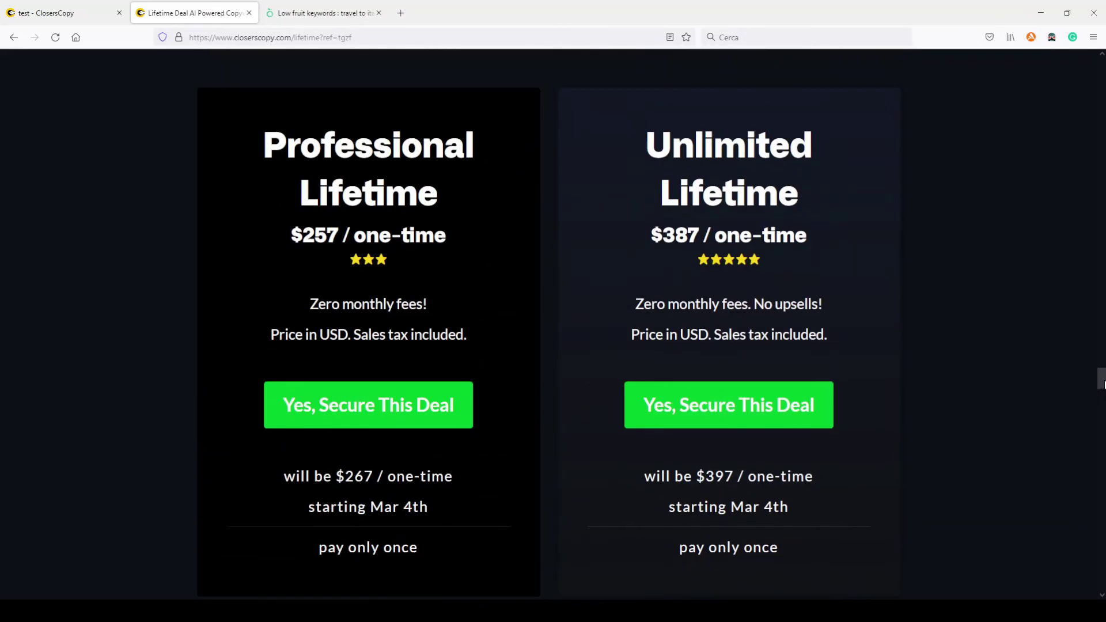